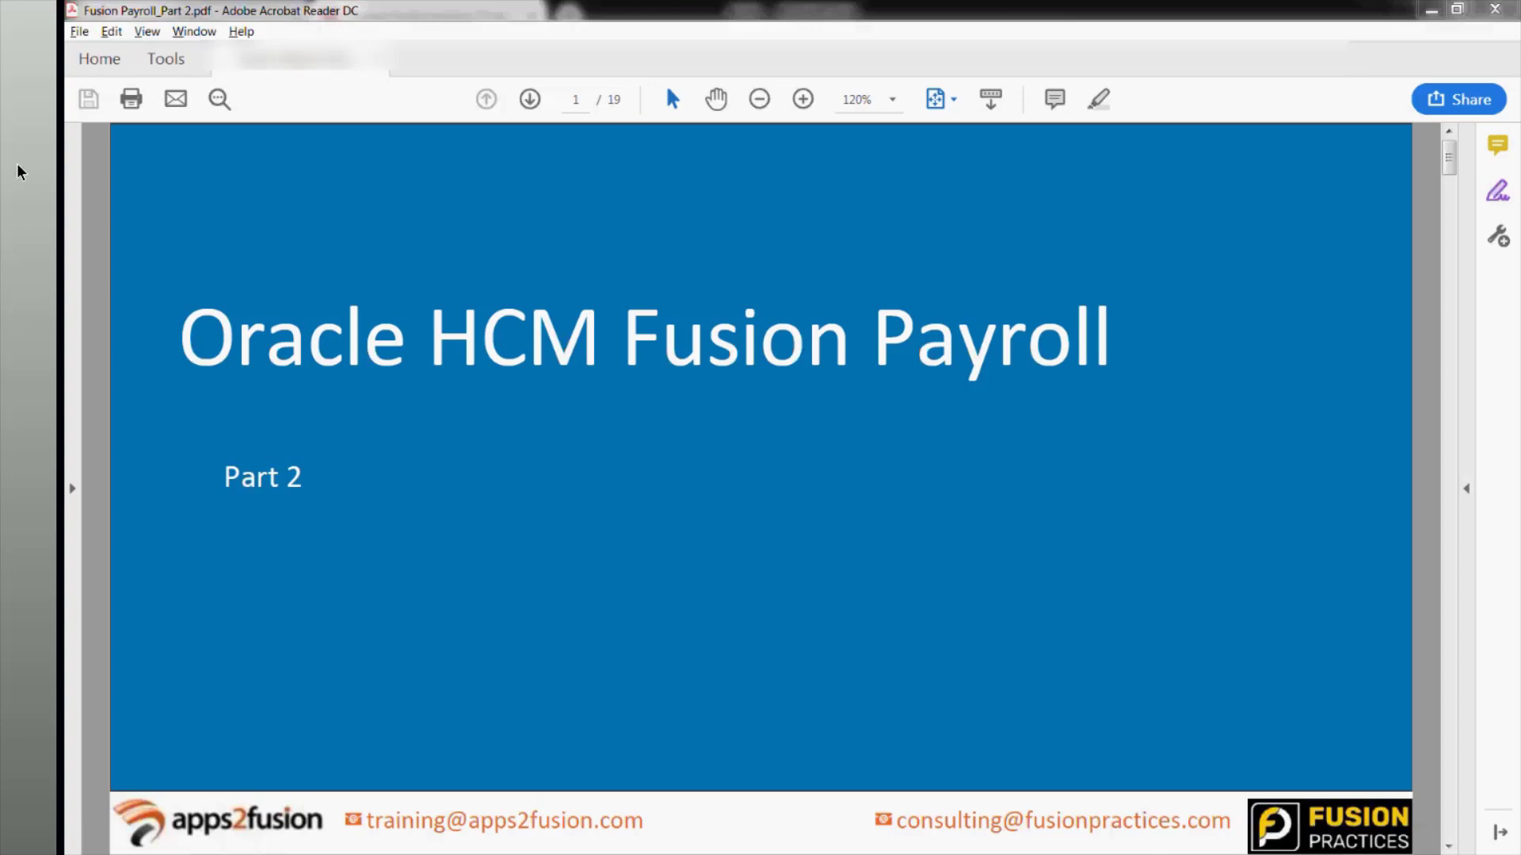
# Switch to the Oracle setup page in the browser and review the MI Implementation Project's name and its Define Earning and Deduction Definitions tasks.
pyautogui.hotkey('alt', 'Tab')
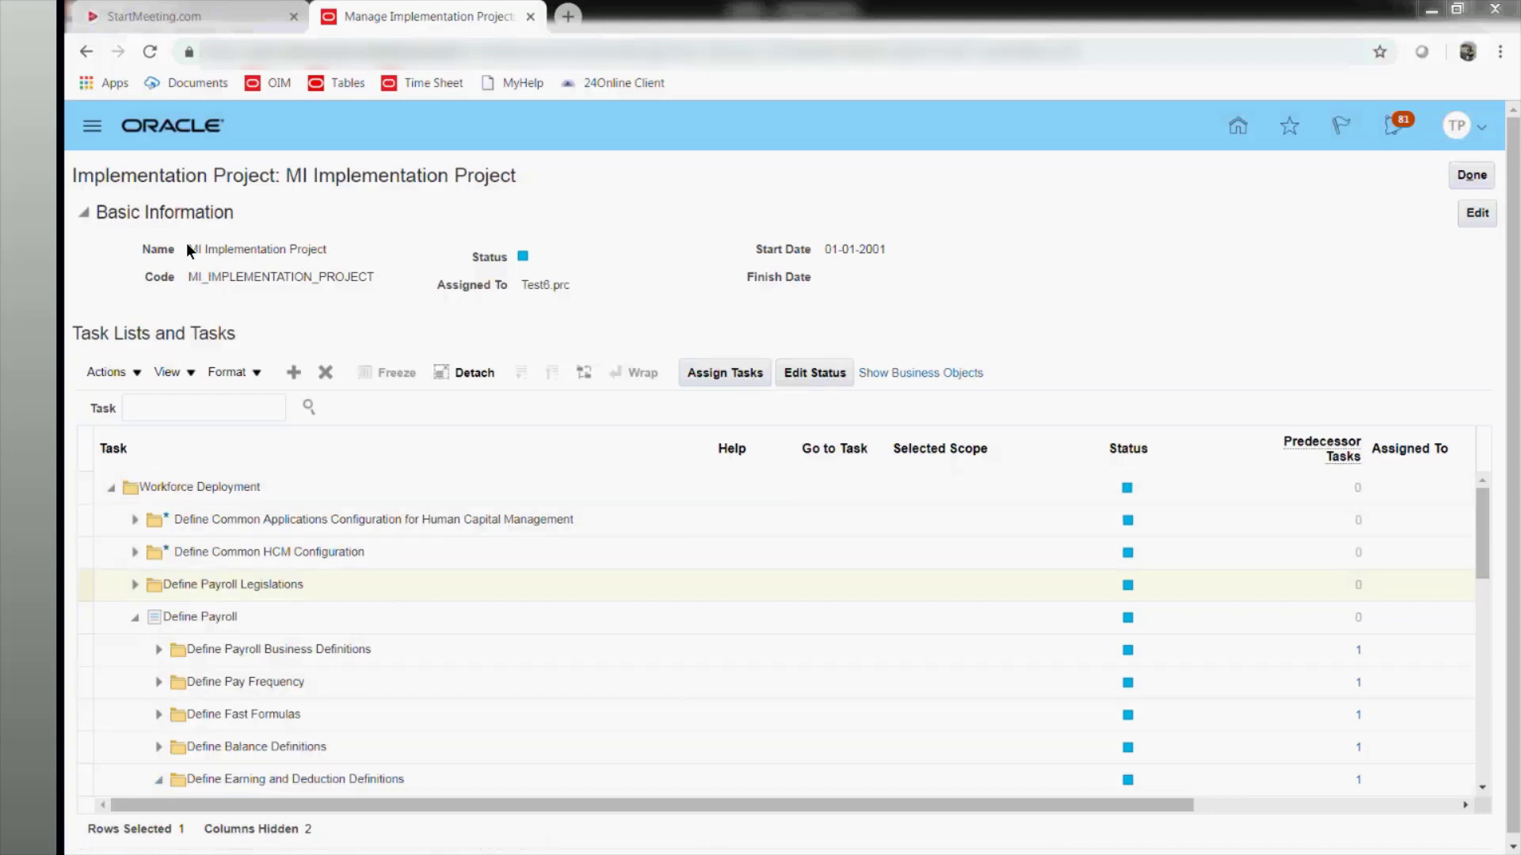
pyautogui.moveTo(189, 249); pyautogui.dragTo(319, 259)
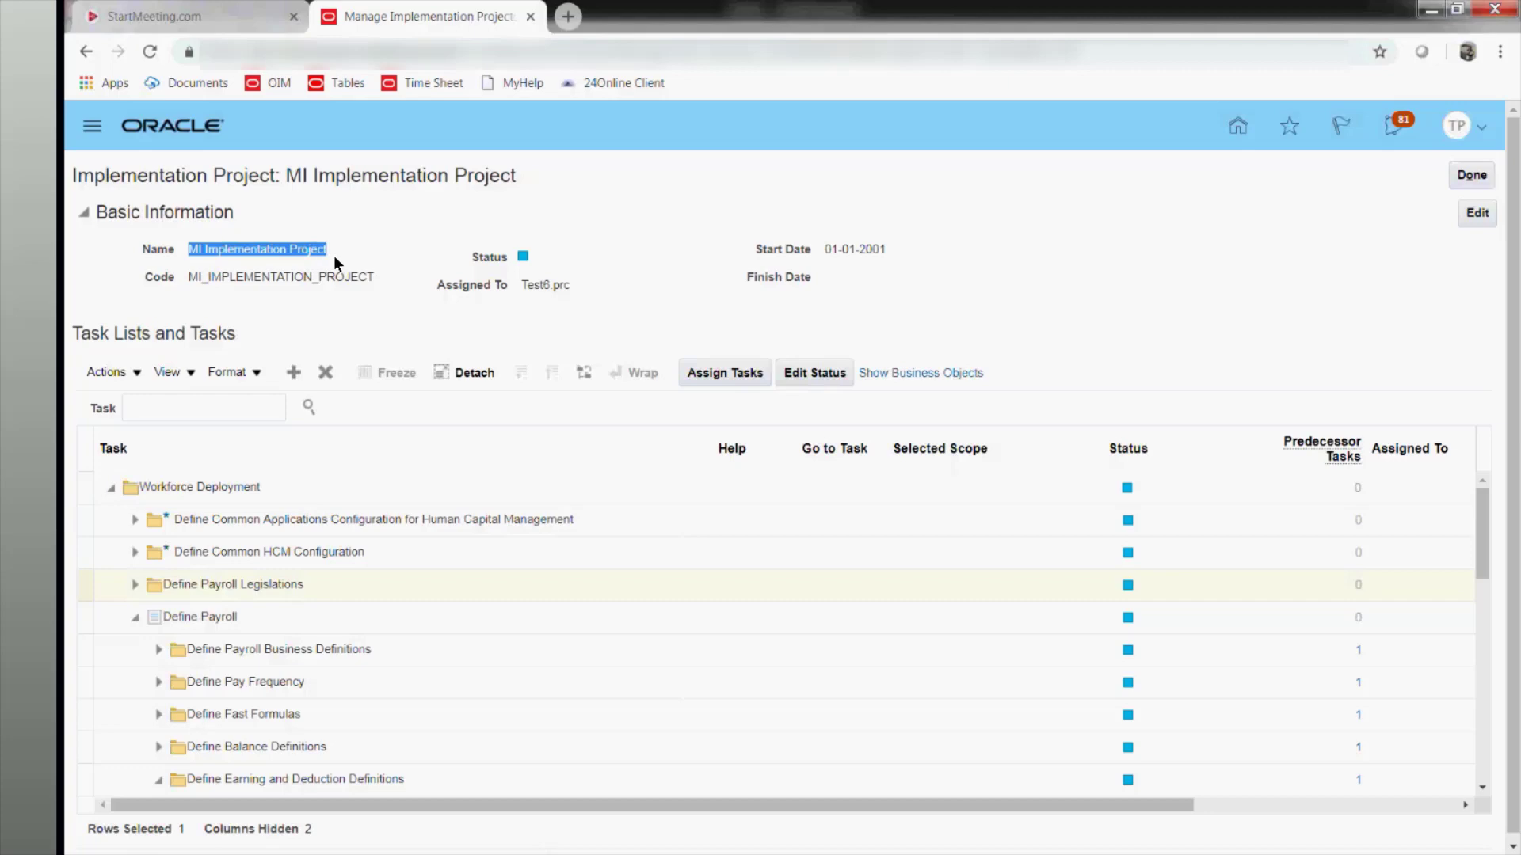
pyautogui.click(334, 255)
pyautogui.moveTo(292, 178); pyautogui.dragTo(562, 174)
pyautogui.click(562, 176)
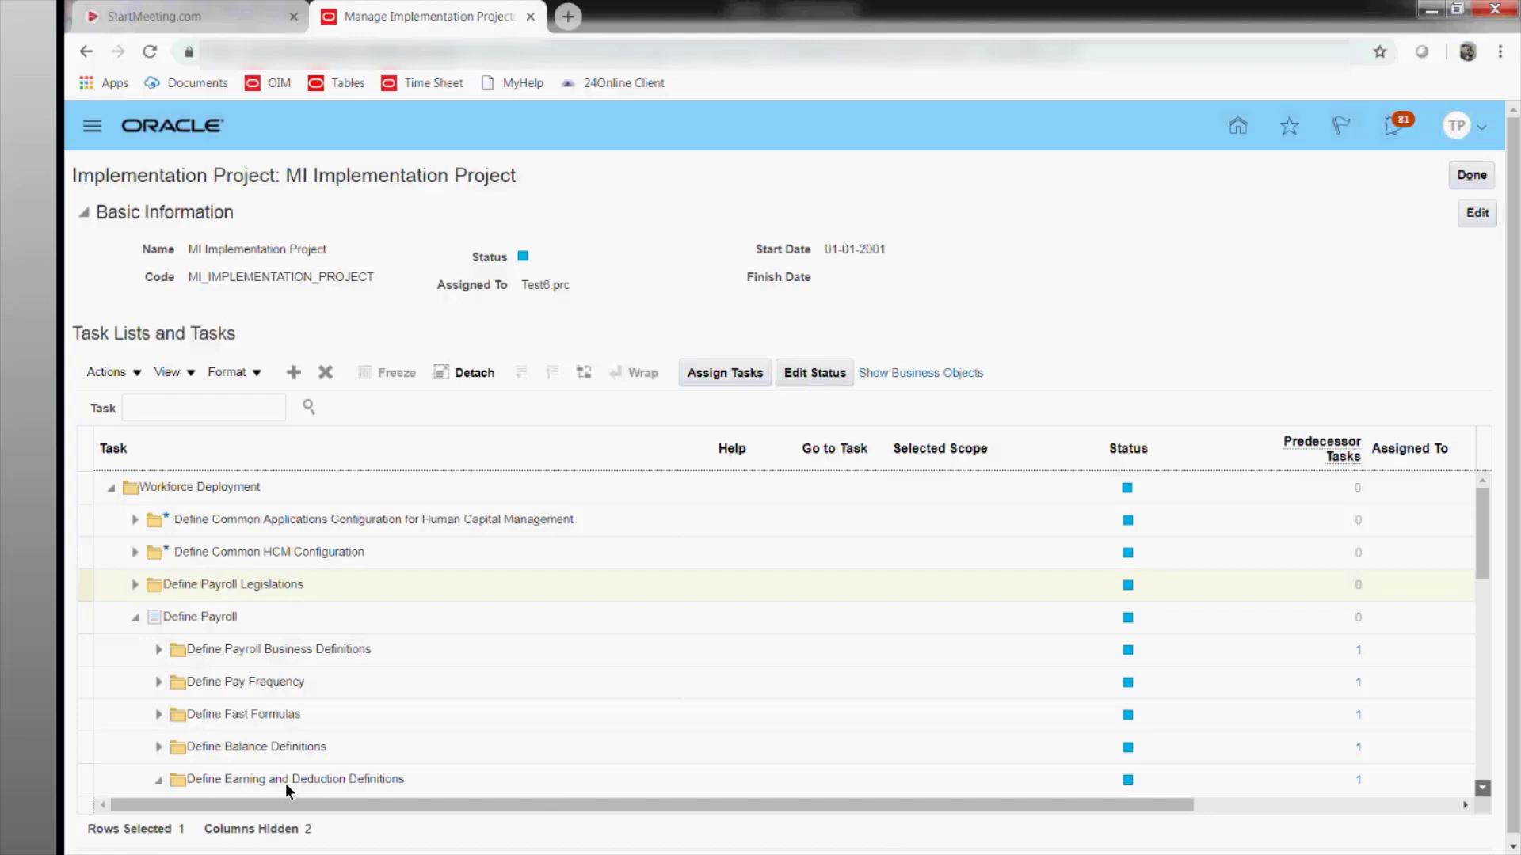
pyautogui.click(1482, 788)
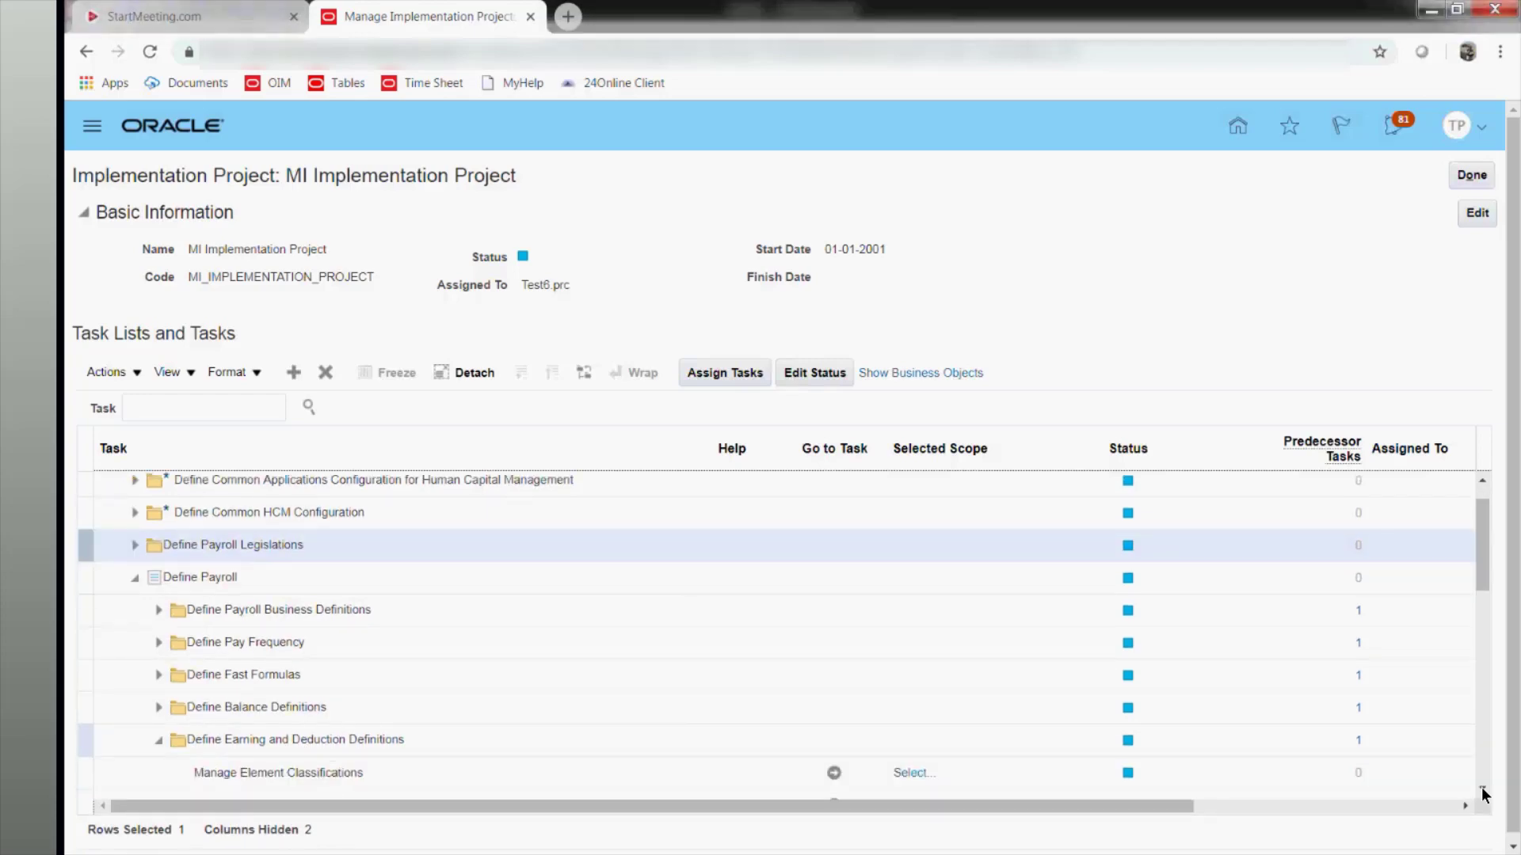
pyautogui.scroll(-3, 290, 686)
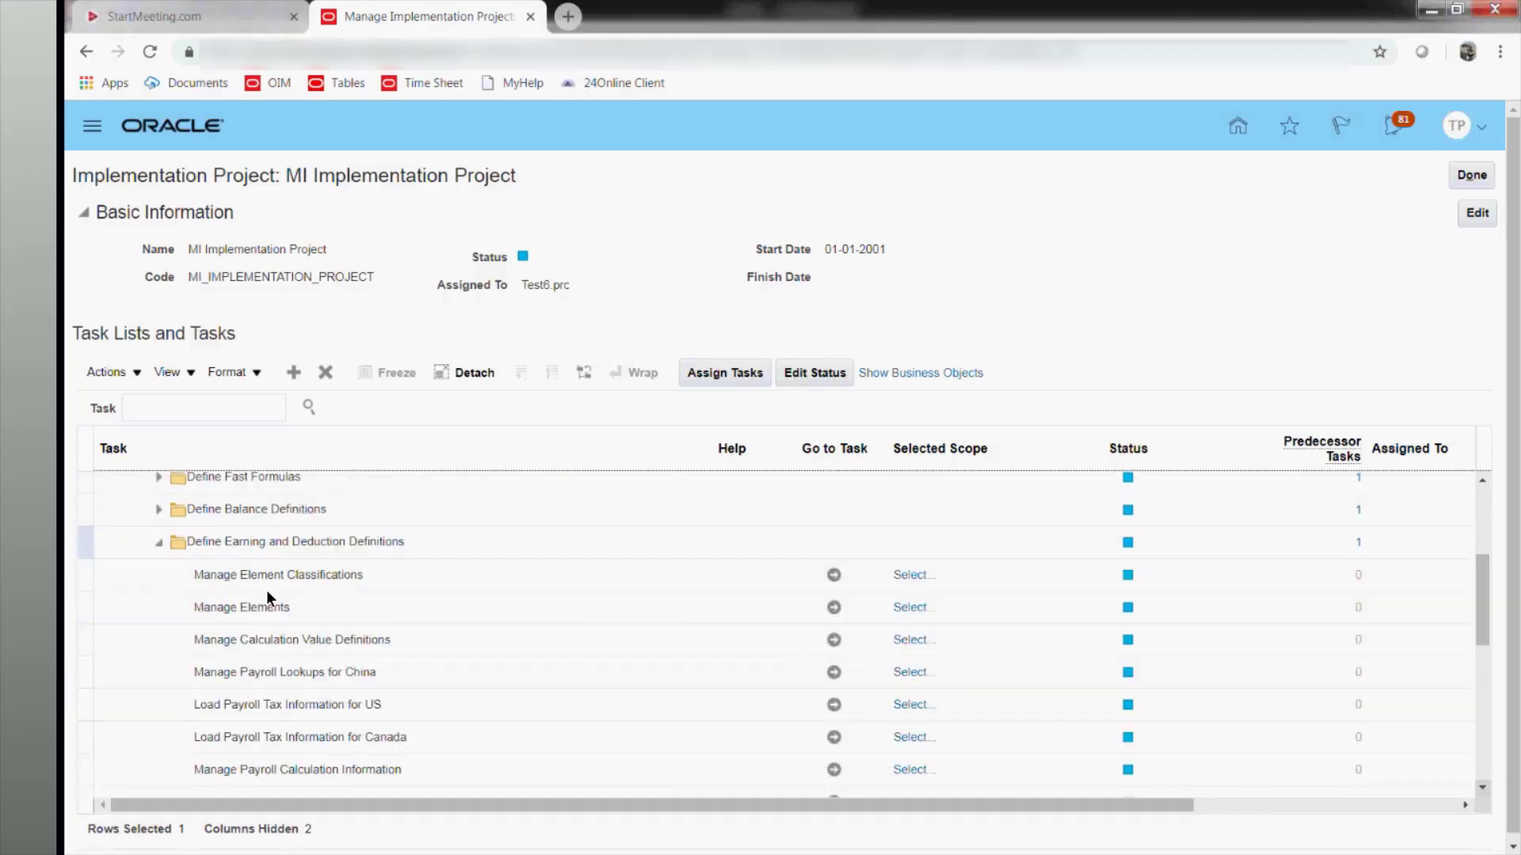
# Search the implementation project's tasks for "Elements".
pyautogui.click(174, 409)
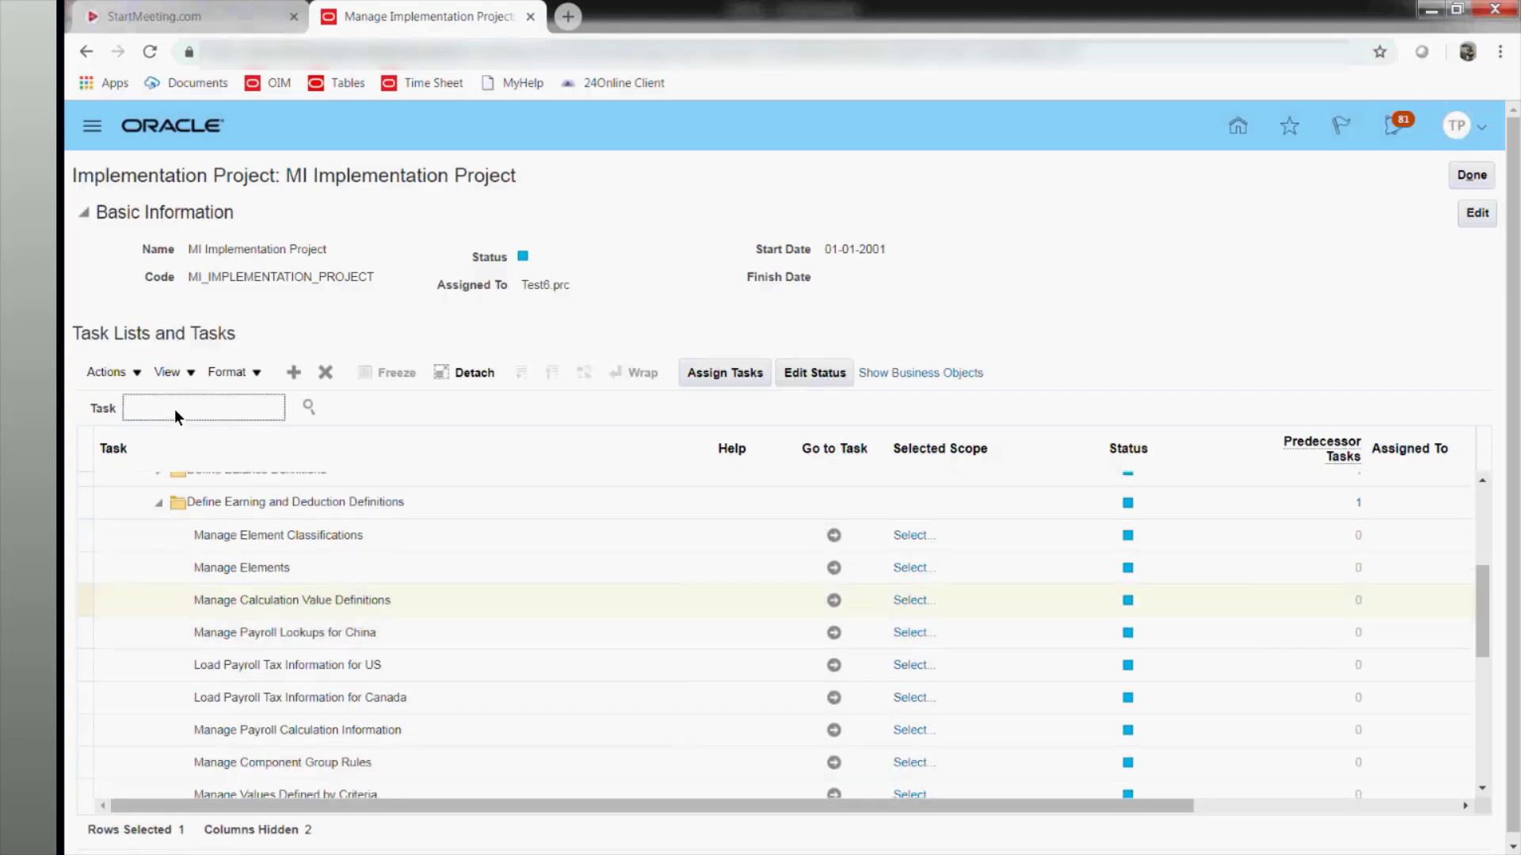
pyautogui.write('Ma')
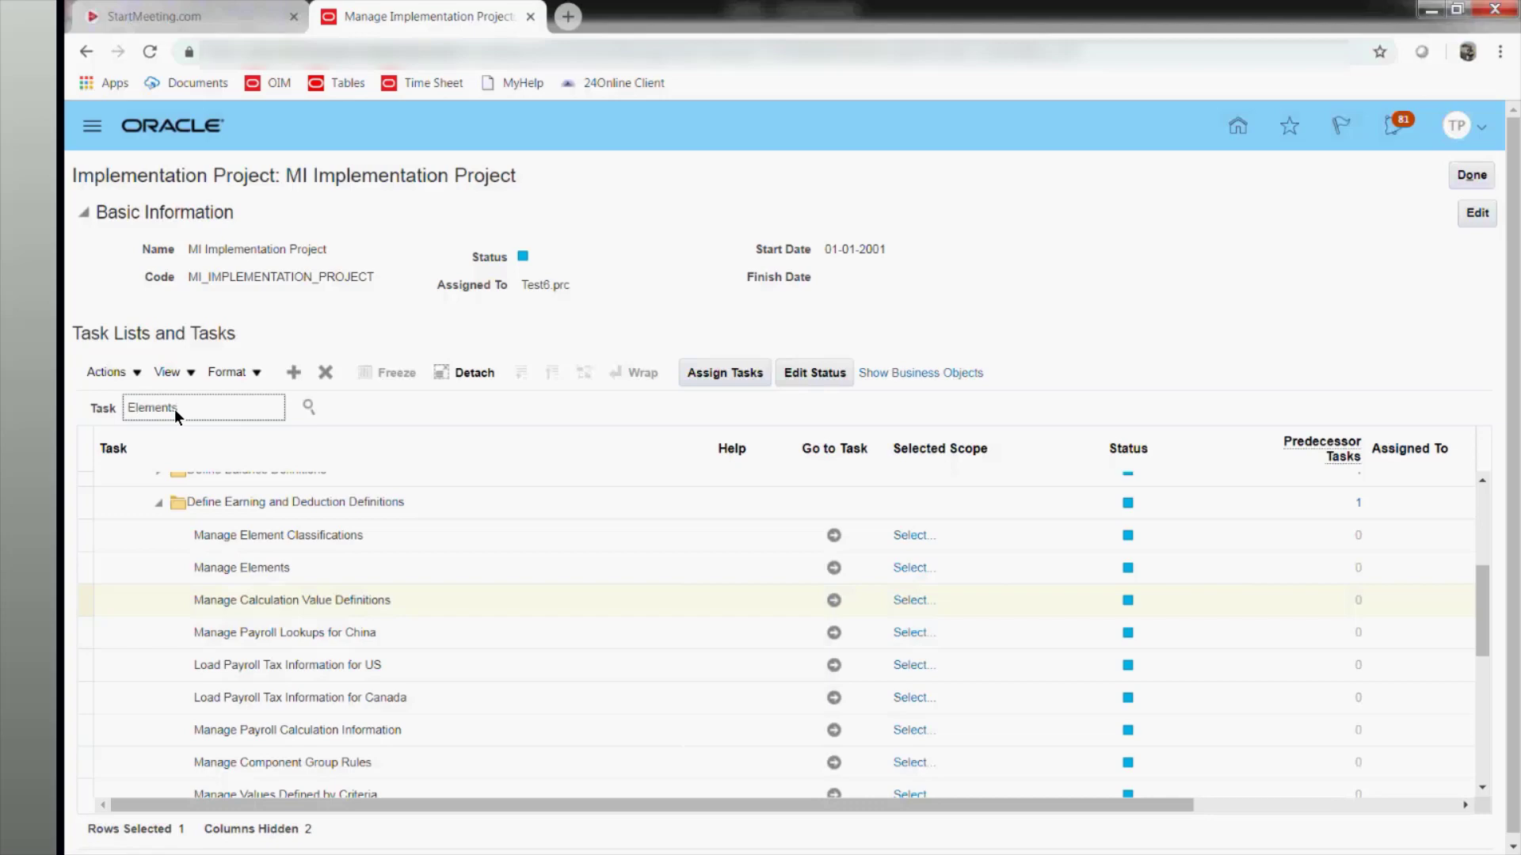
pyautogui.click(307, 405)
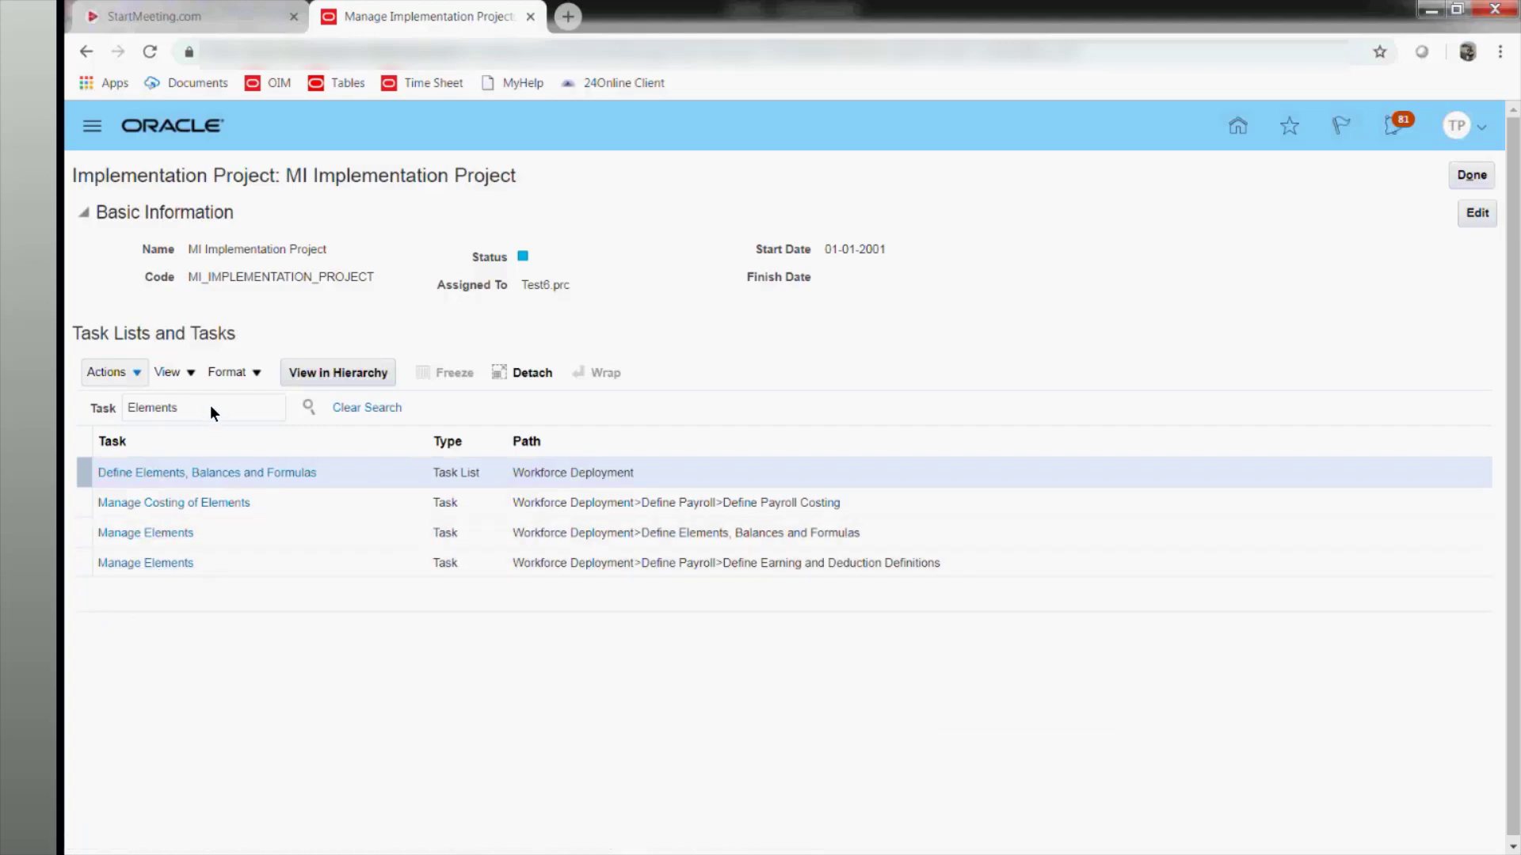
# Search the project's tasks for "Department" and locate the Manage Departments task in the task hierarchy.
pyautogui.moveTo(211, 405); pyautogui.dragTo(88, 408)
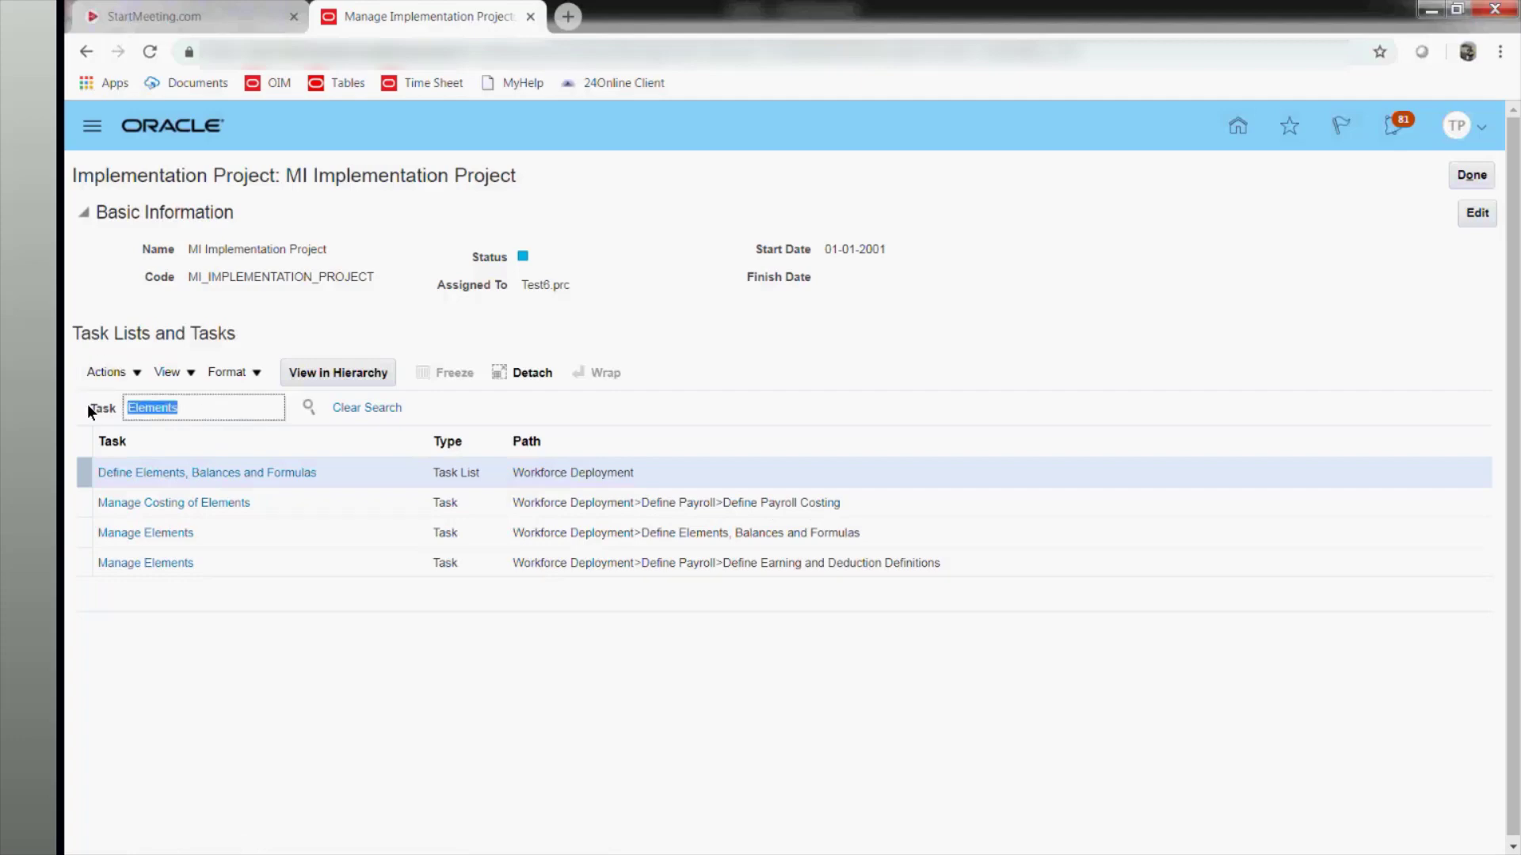
pyautogui.write('Department')
pyautogui.press('Return')
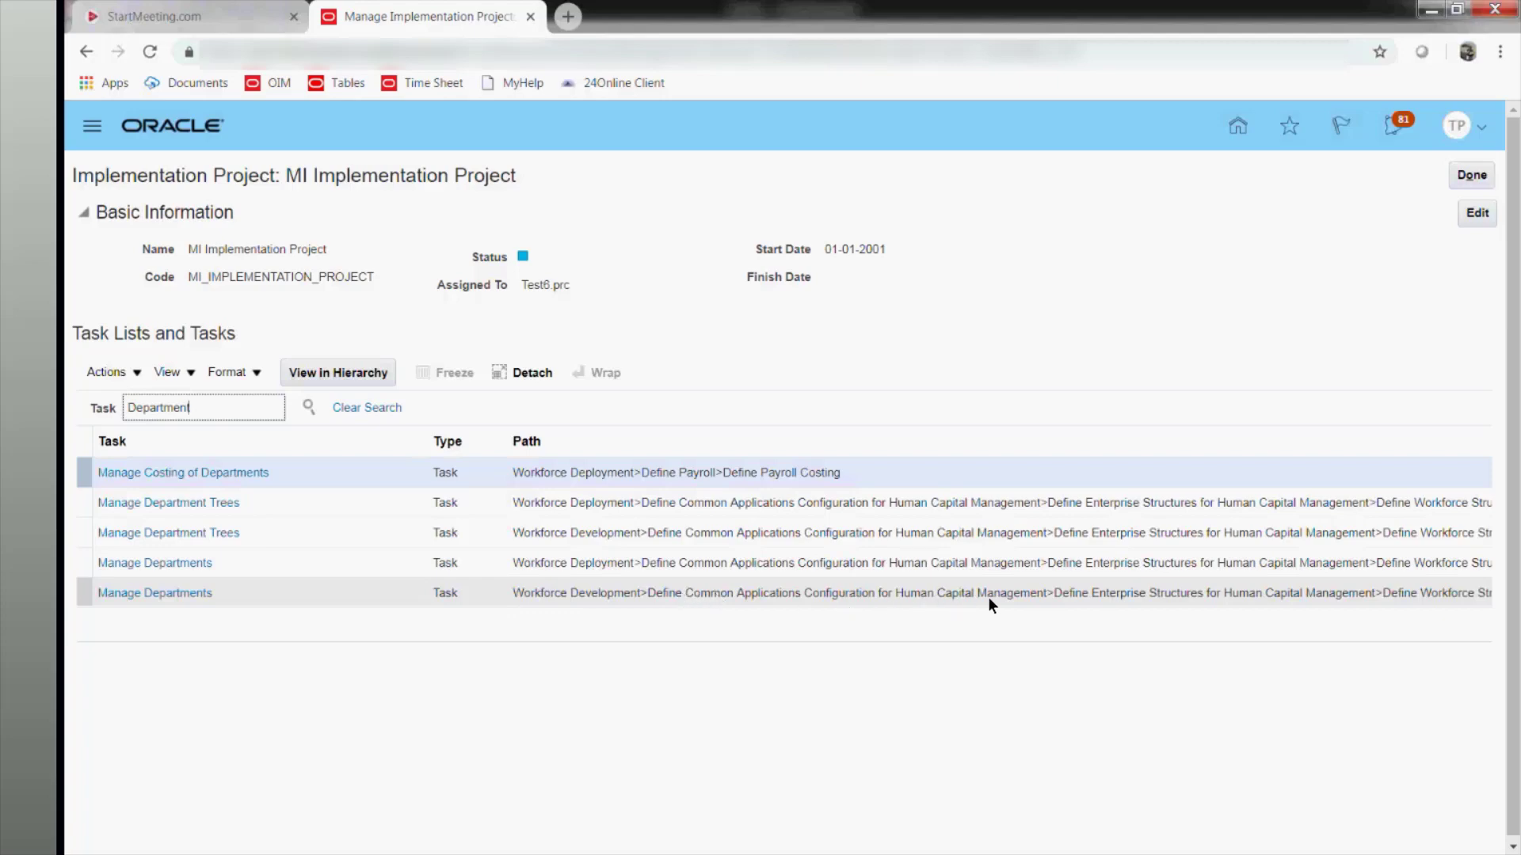
pyautogui.click(163, 590)
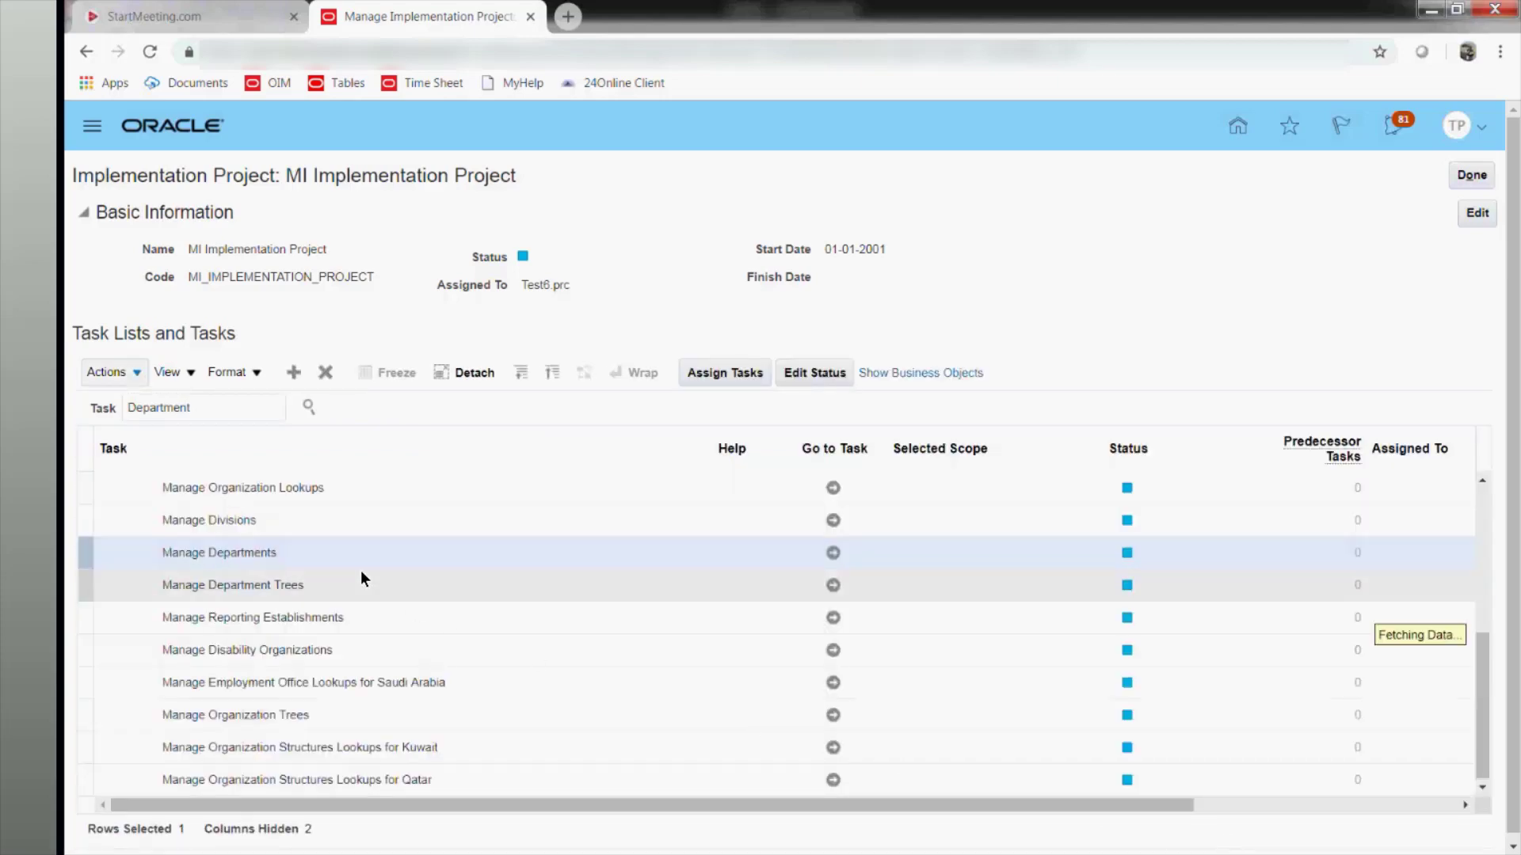
# Search the project's tasks for "elements" and locate Manage Elements in the task hierarchy, alongside Manage Element Classifications.
pyautogui.click(175, 411)
pyautogui.doubleClick(176, 411)
pyautogui.write('elements')
pyautogui.press('Return')
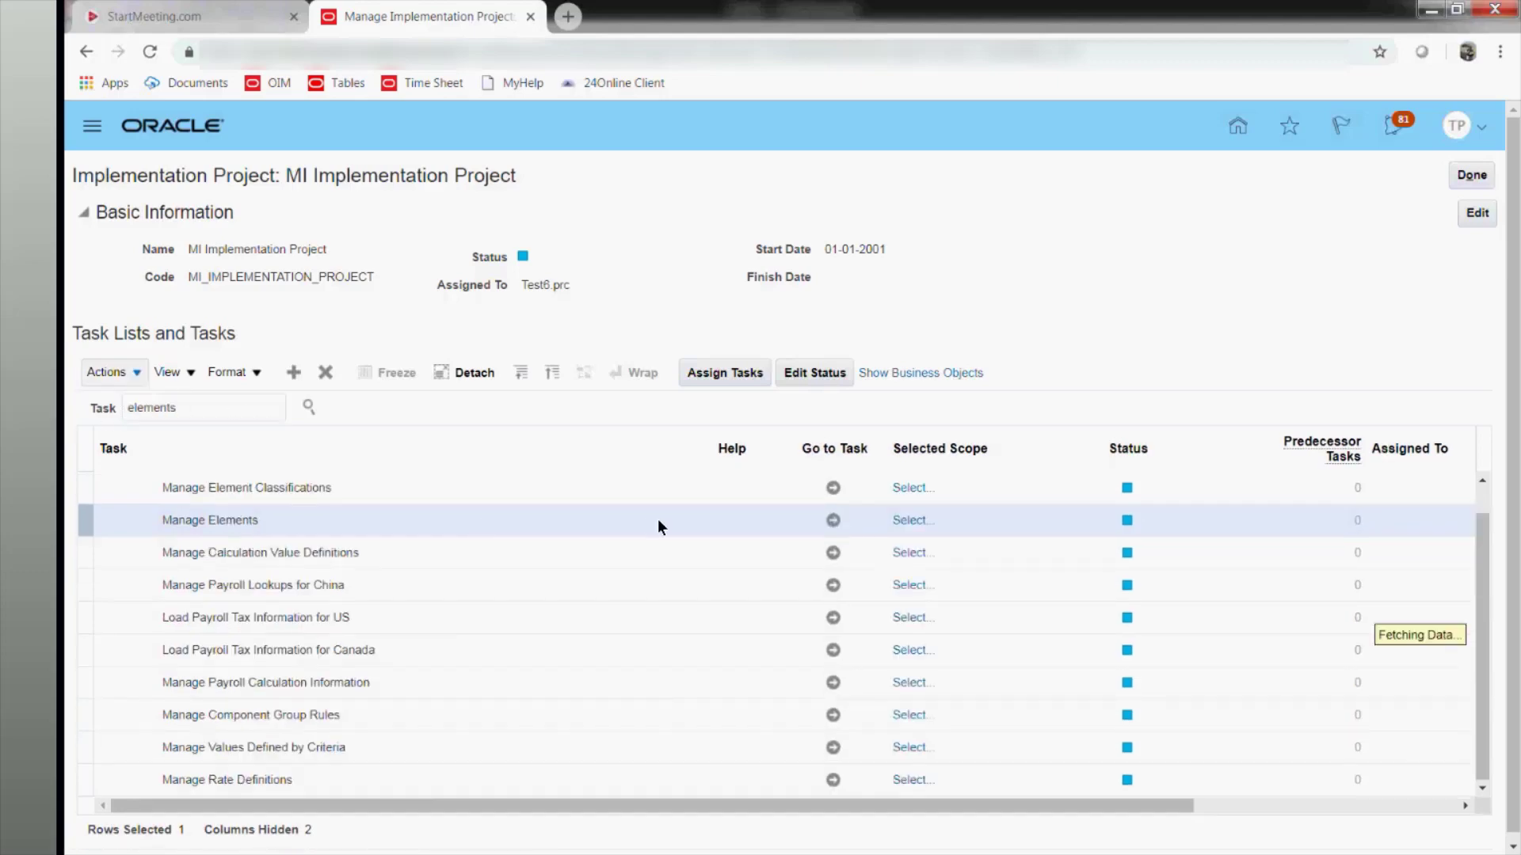
# Start selecting the scope of the Manage Elements task, using Select and Add for the Legislative Data Group.
pyautogui.click(903, 521)
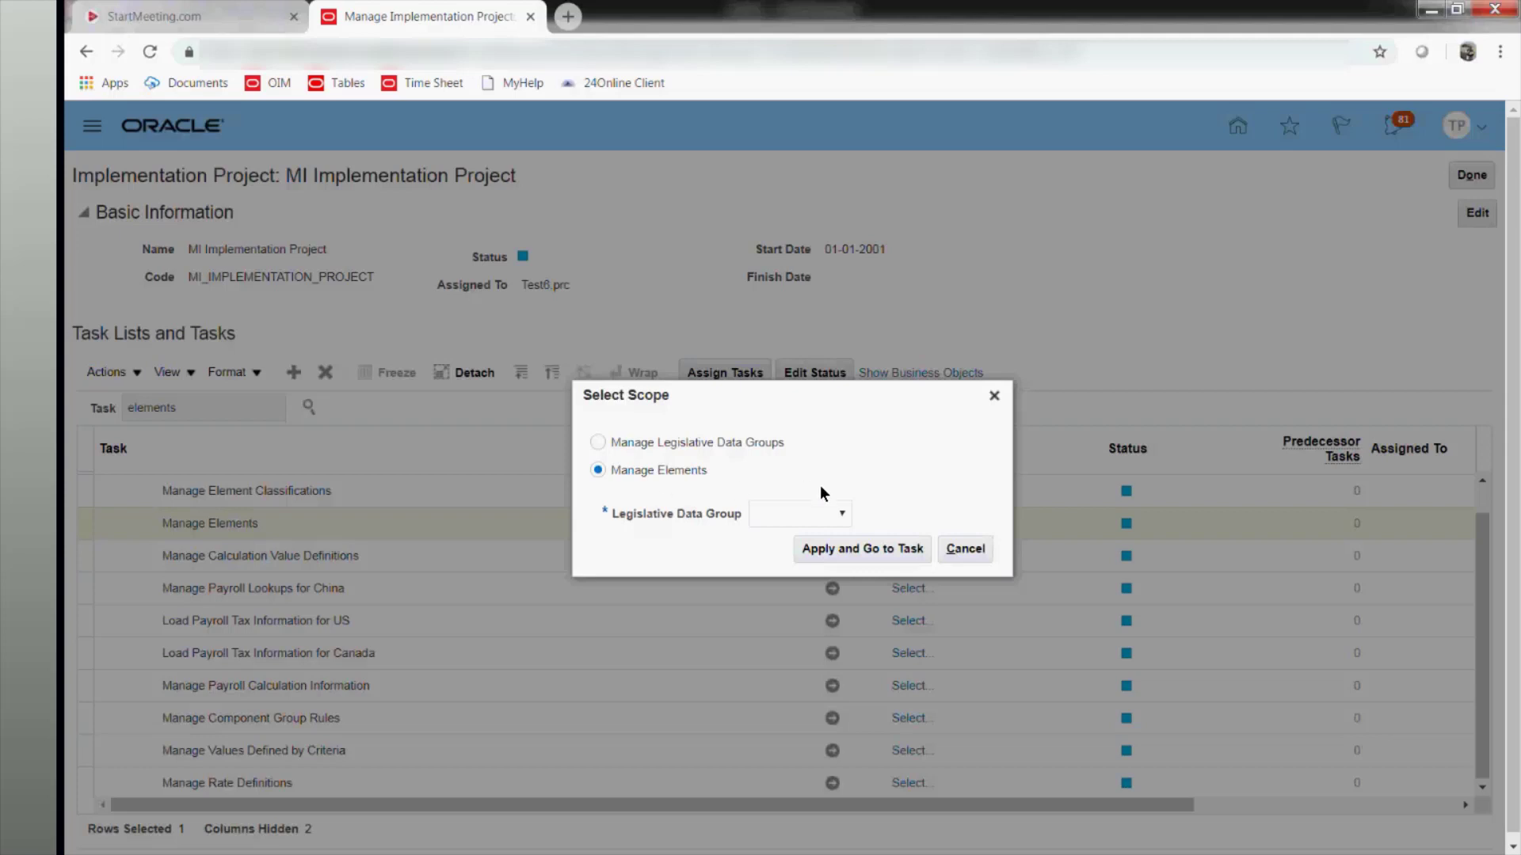
pyautogui.click(828, 513)
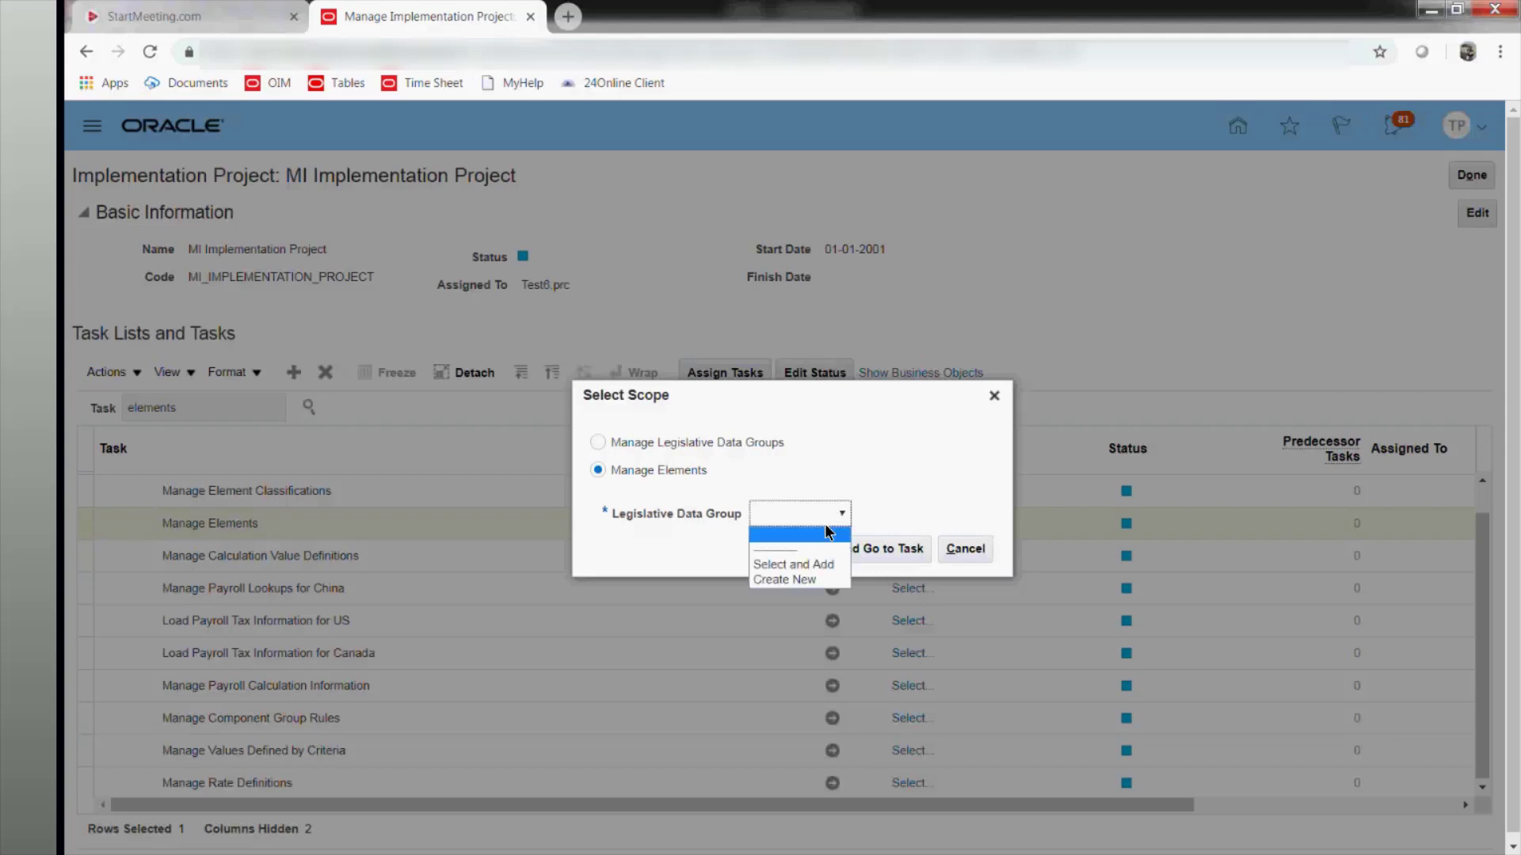
pyautogui.click(808, 568)
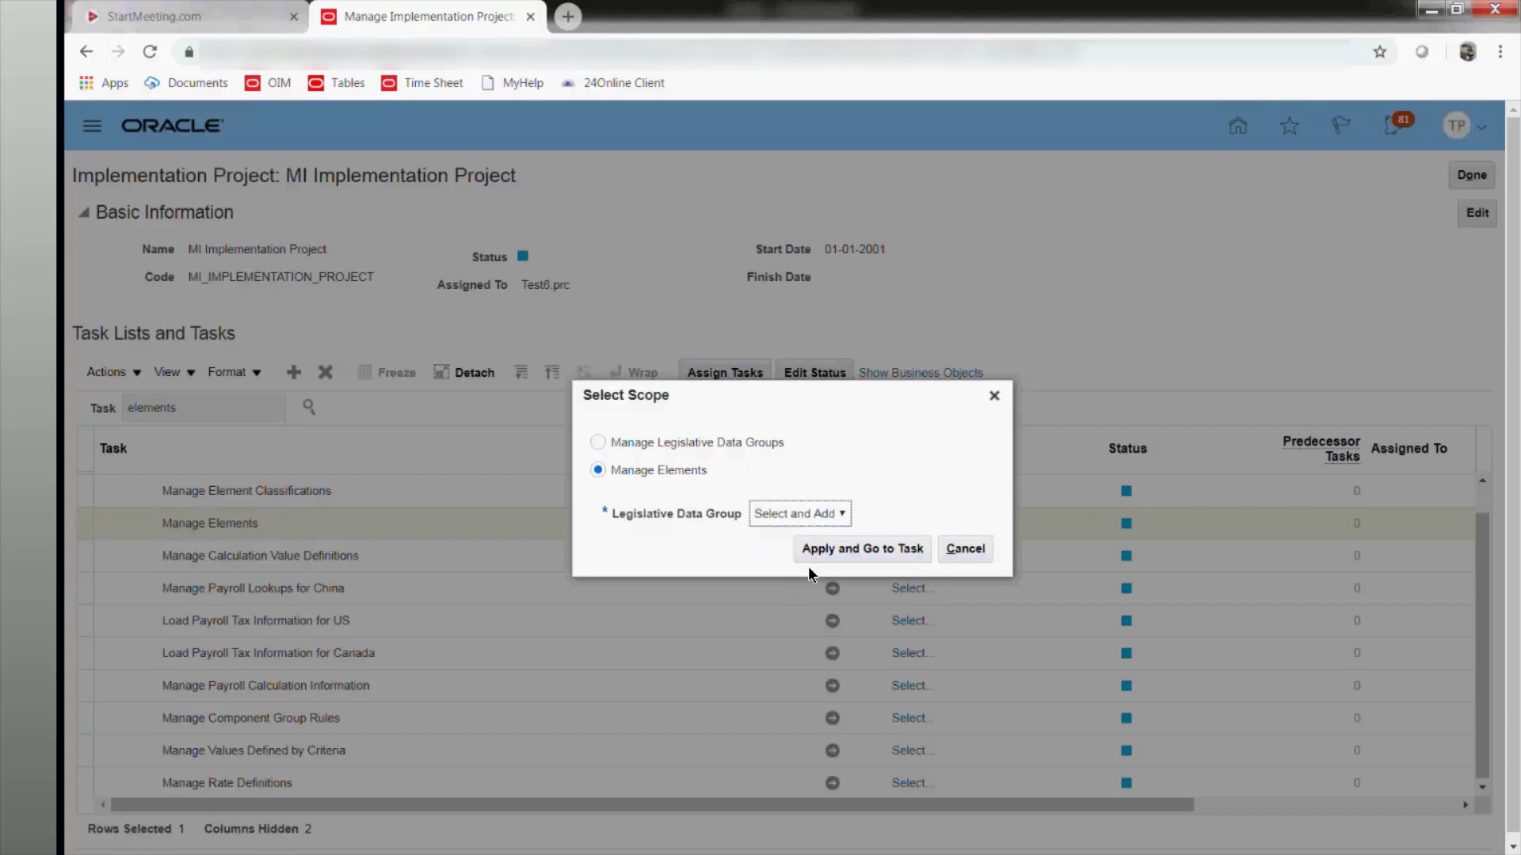
pyautogui.click(848, 542)
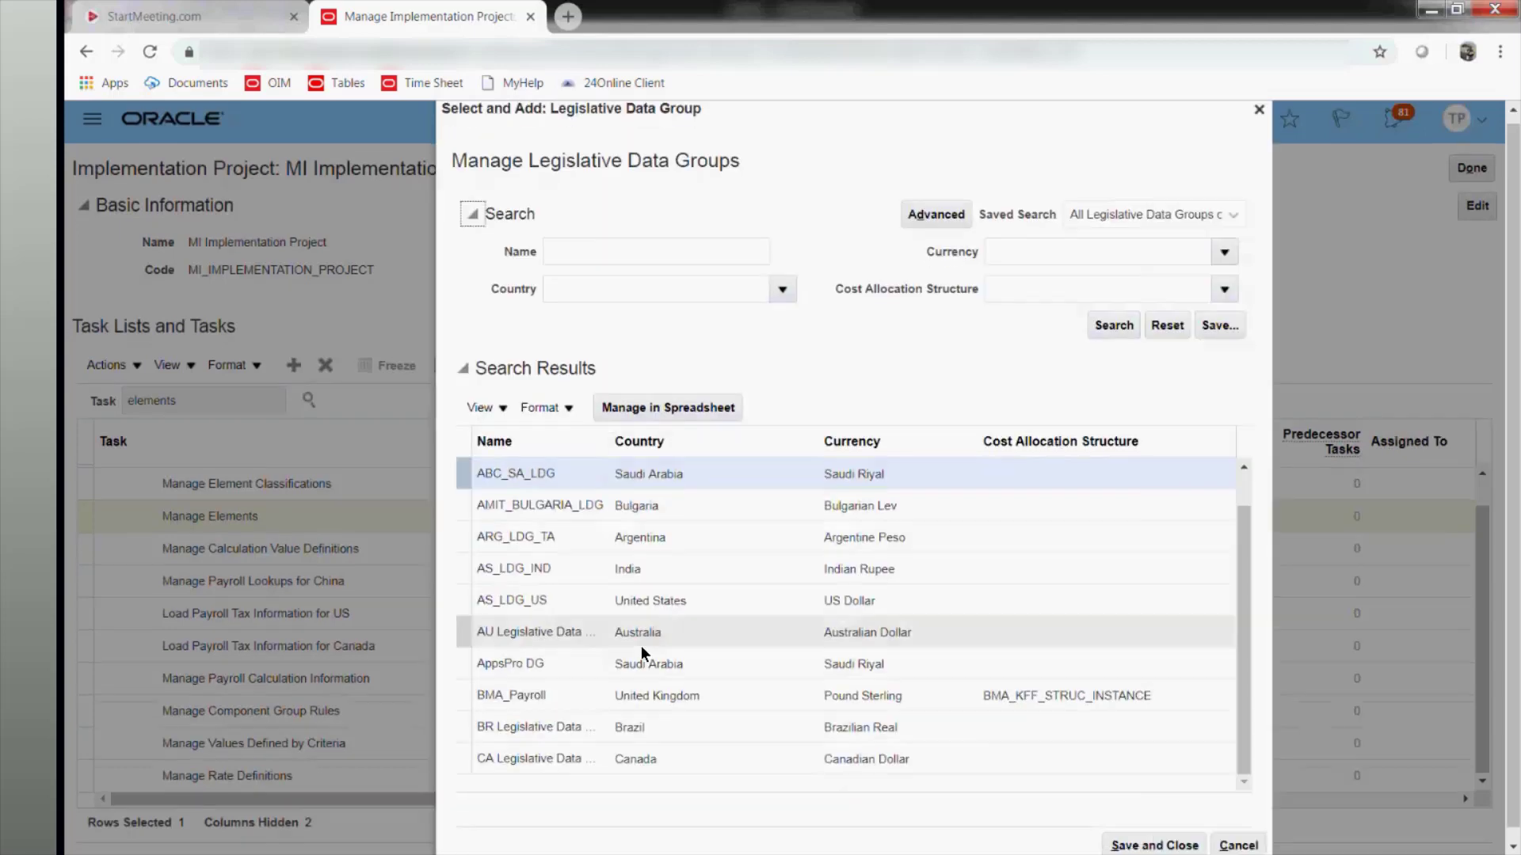
# Search the legislative data groups for "MI" and save MI US LDG as the scope to open Manage Elements.
pyautogui.click(567, 237)
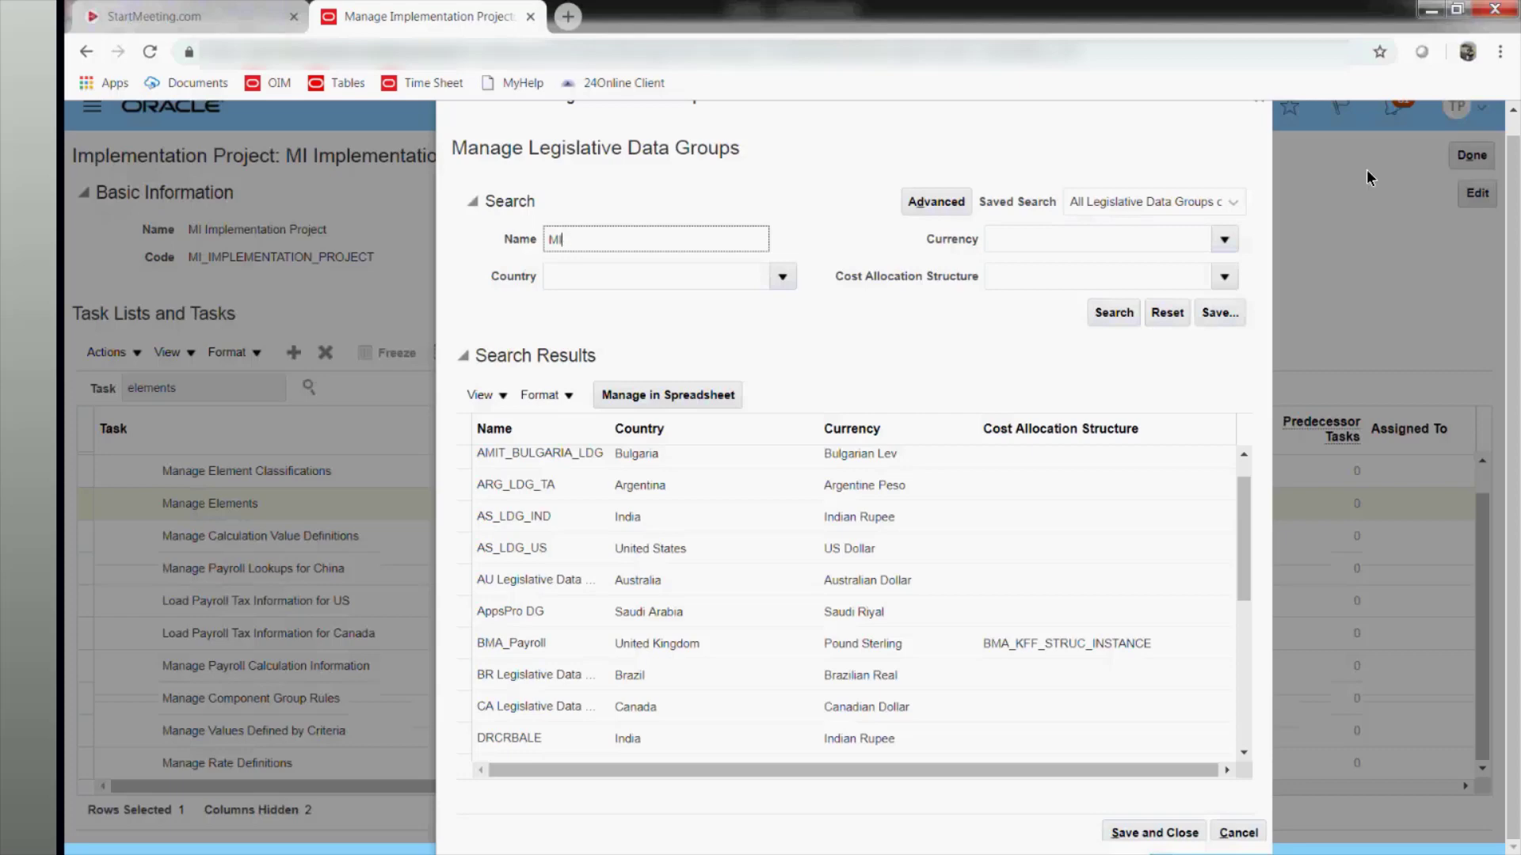
pyautogui.press('Return')
pyautogui.click(1192, 713)
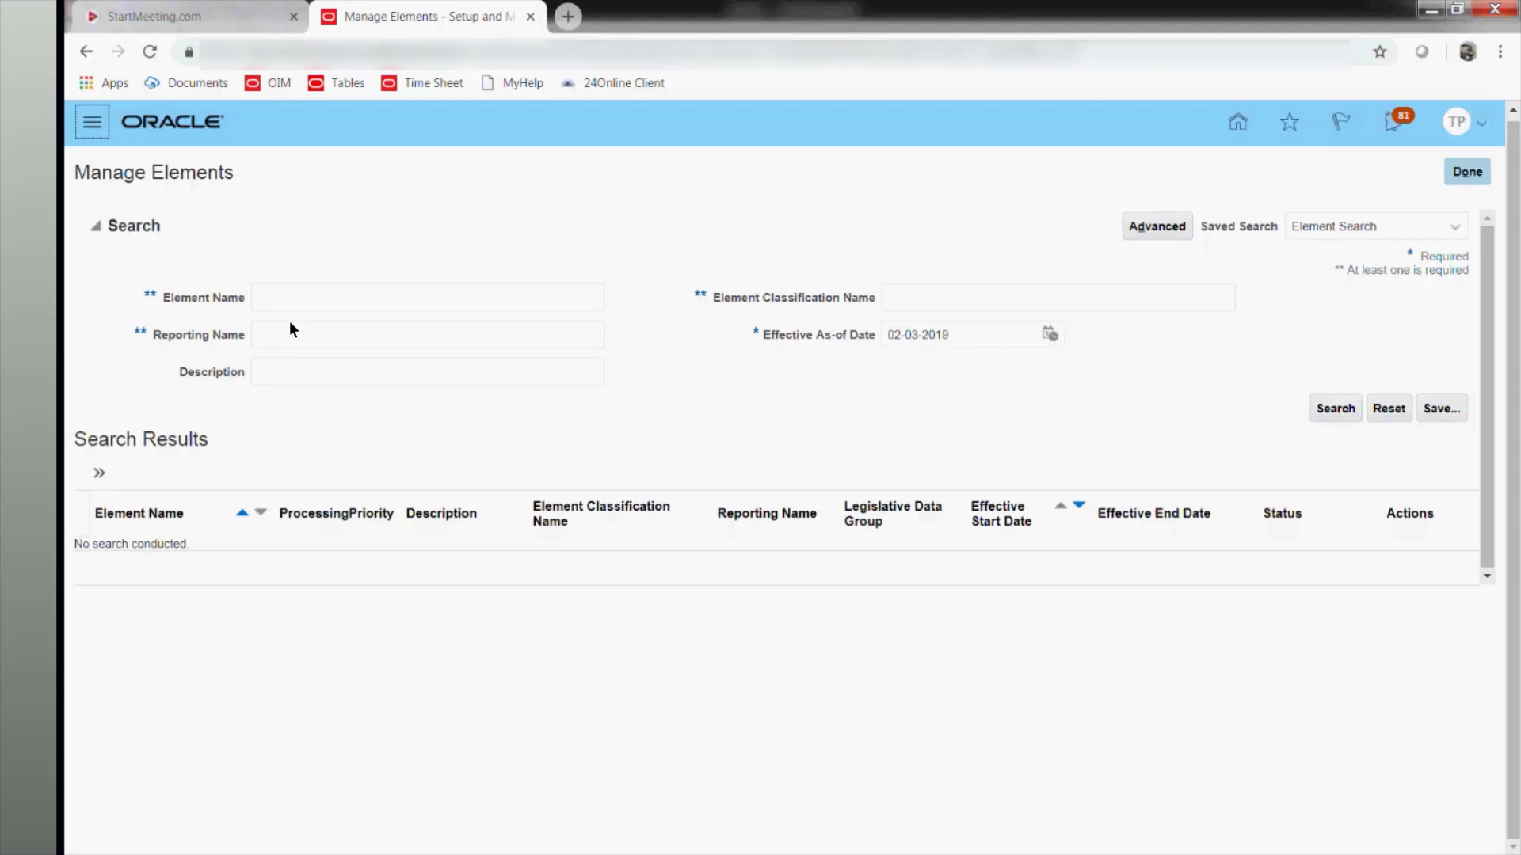
# Duplicate the Manage Elements browser tab and open Setup and Maintenance in the new tab.
pyautogui.click(107, 473)
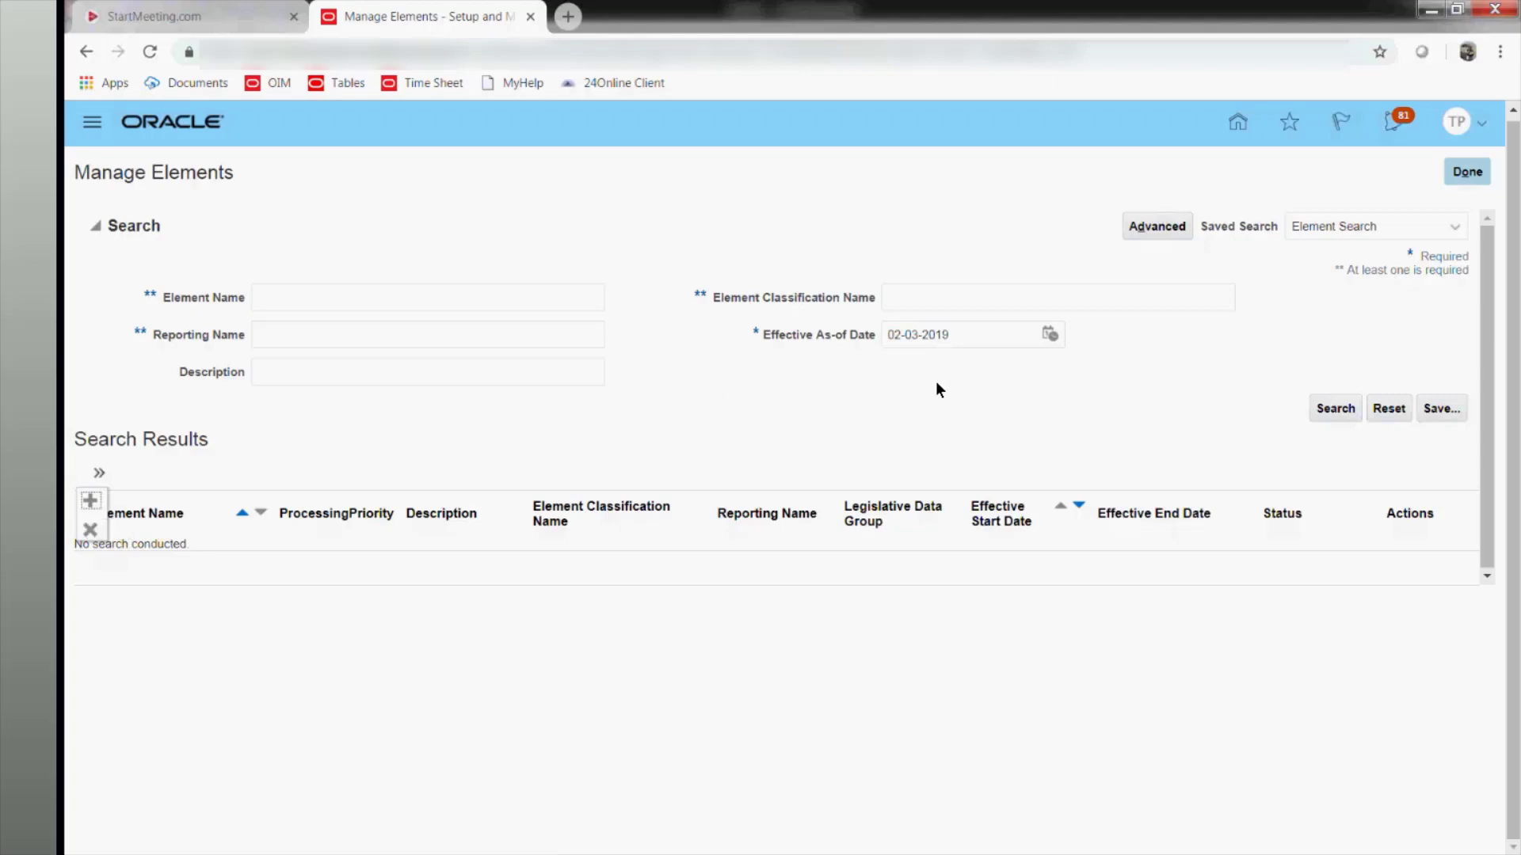
pyautogui.rightClick(486, 11)
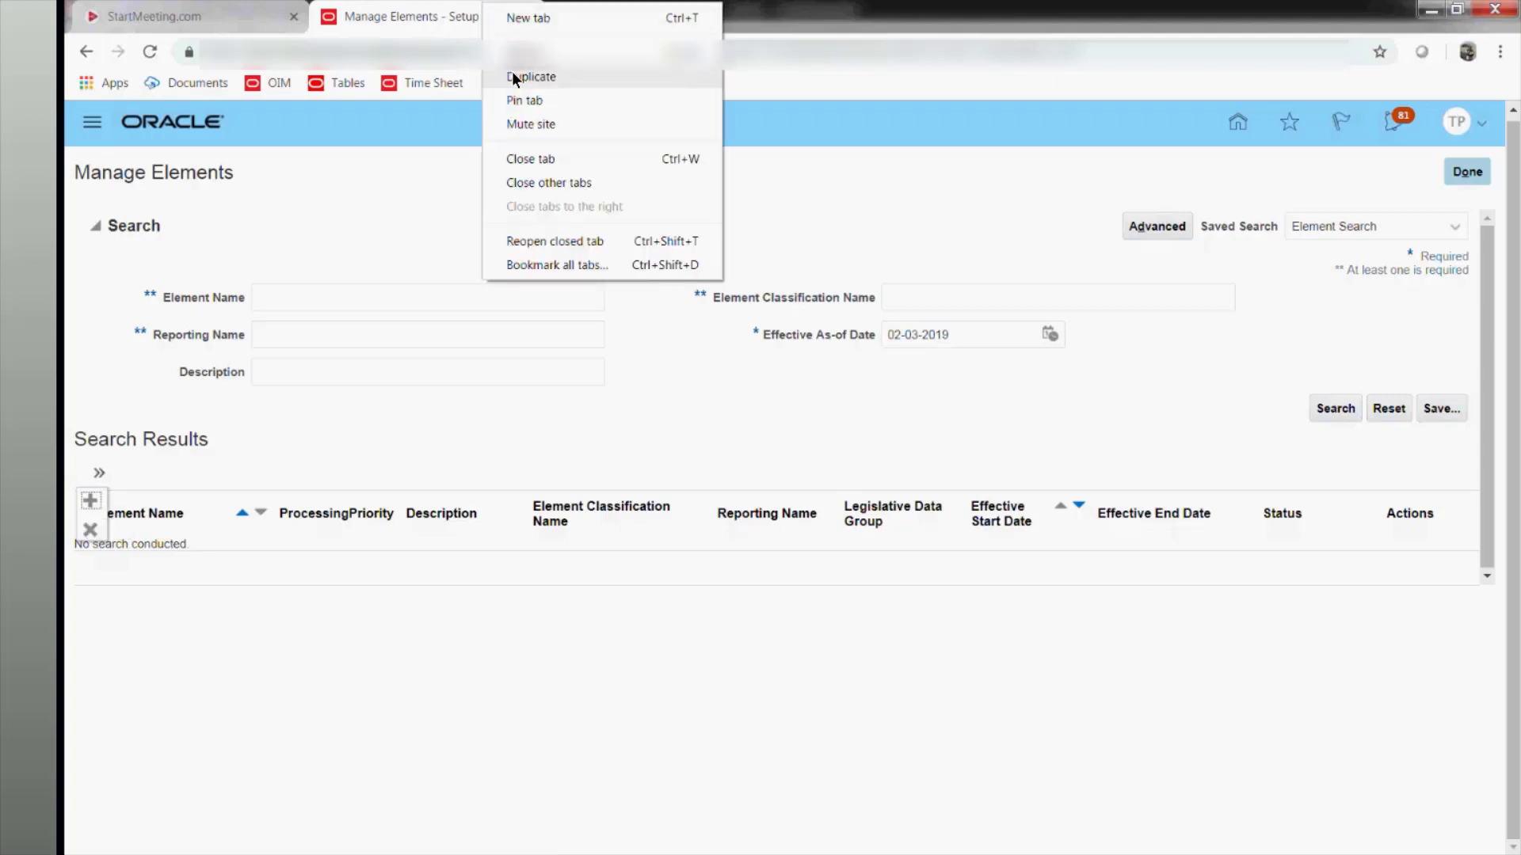
pyautogui.click(511, 73)
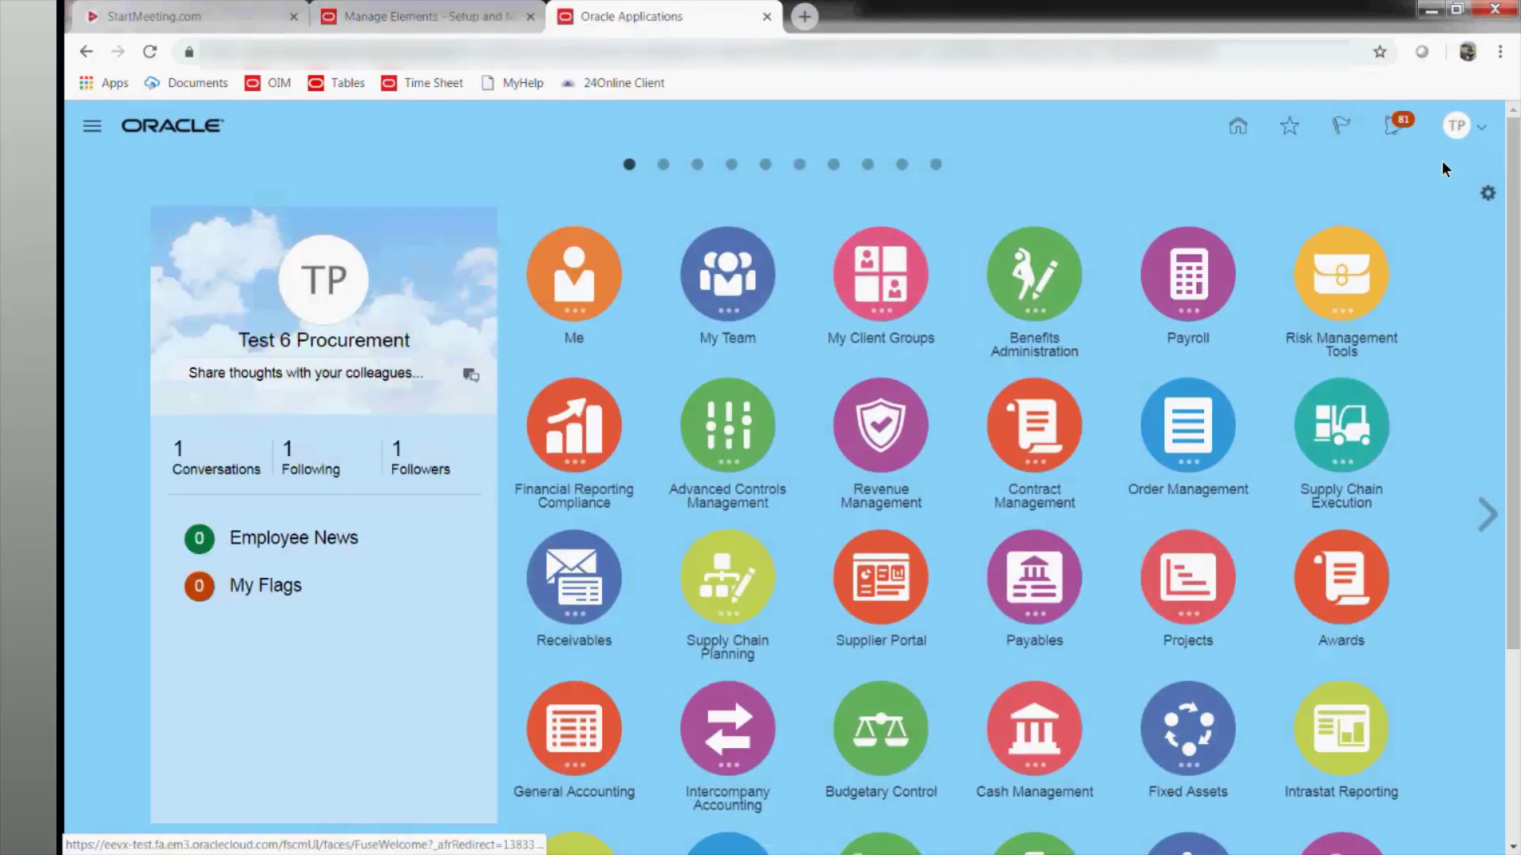
pyautogui.click(1479, 128)
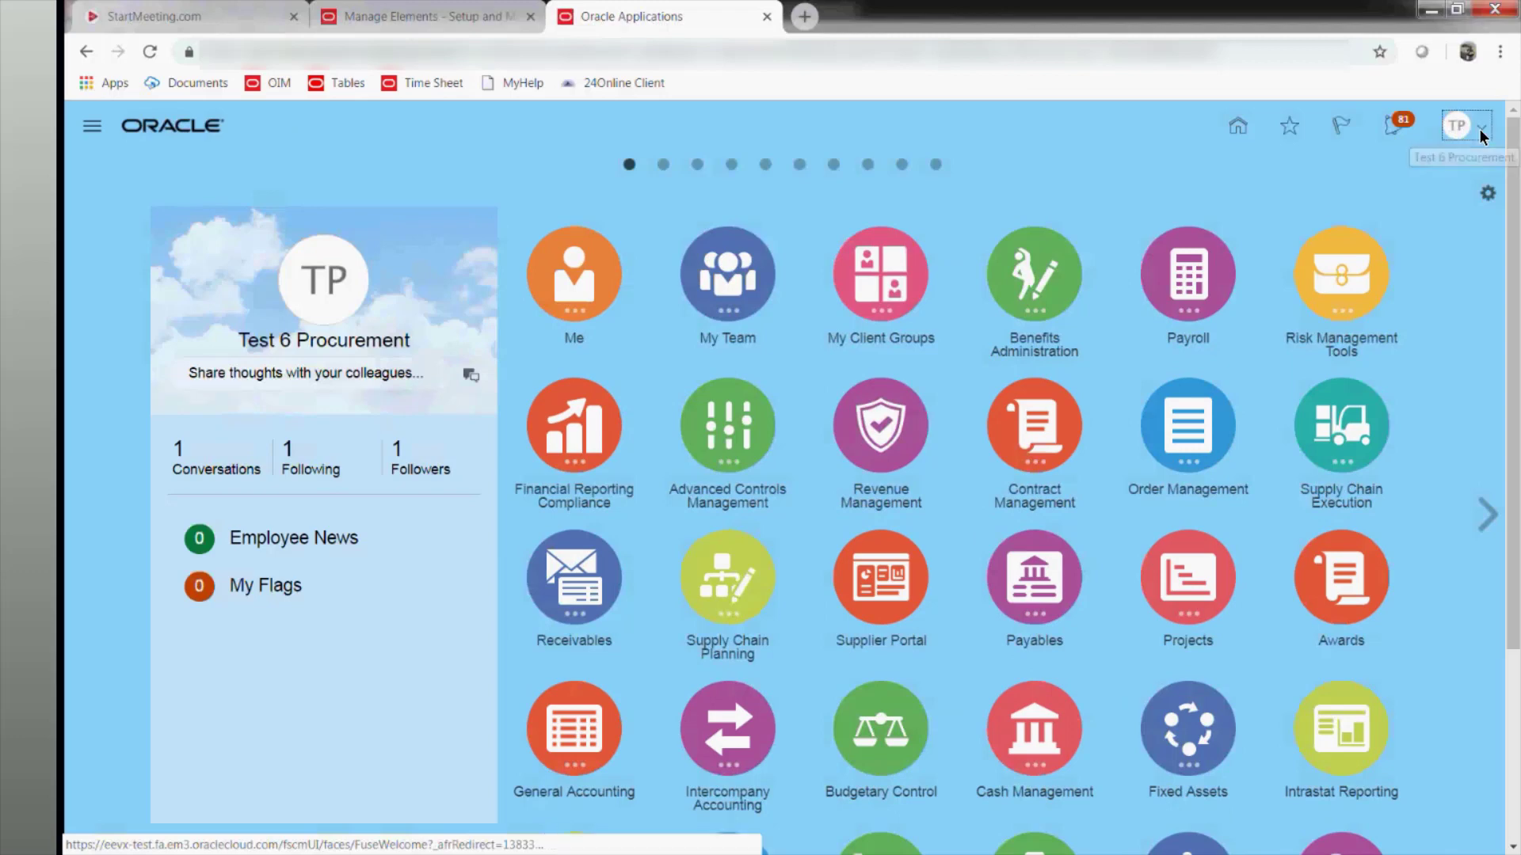
pyautogui.click(1181, 440)
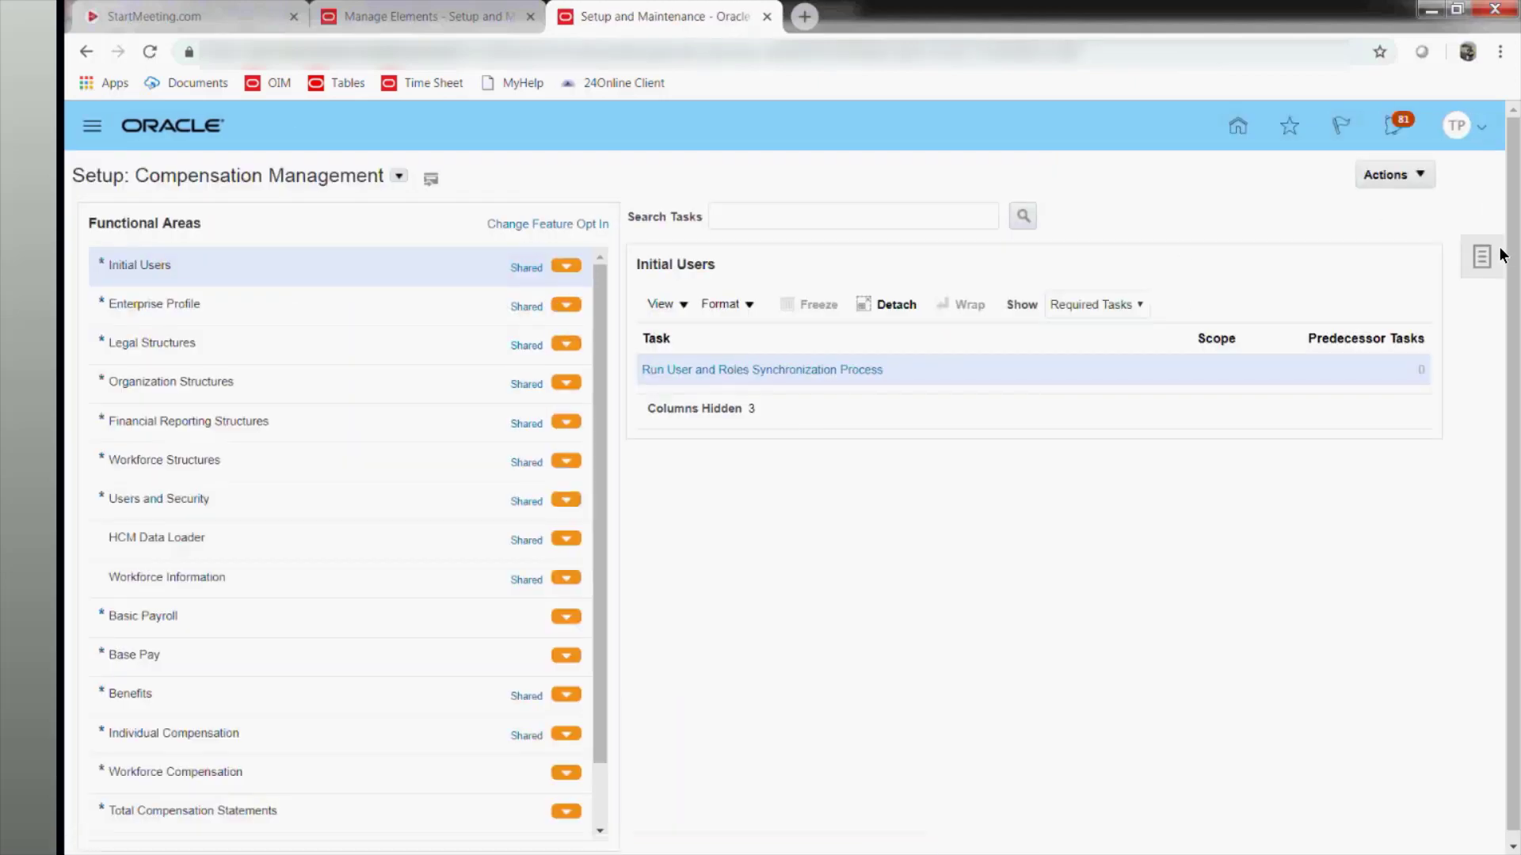
# Go to the Setup and Maintenance task search, search for "Manage Elements" and open the matching task.
pyautogui.click(1481, 256)
pyautogui.click(1324, 318)
pyautogui.click(509, 220)
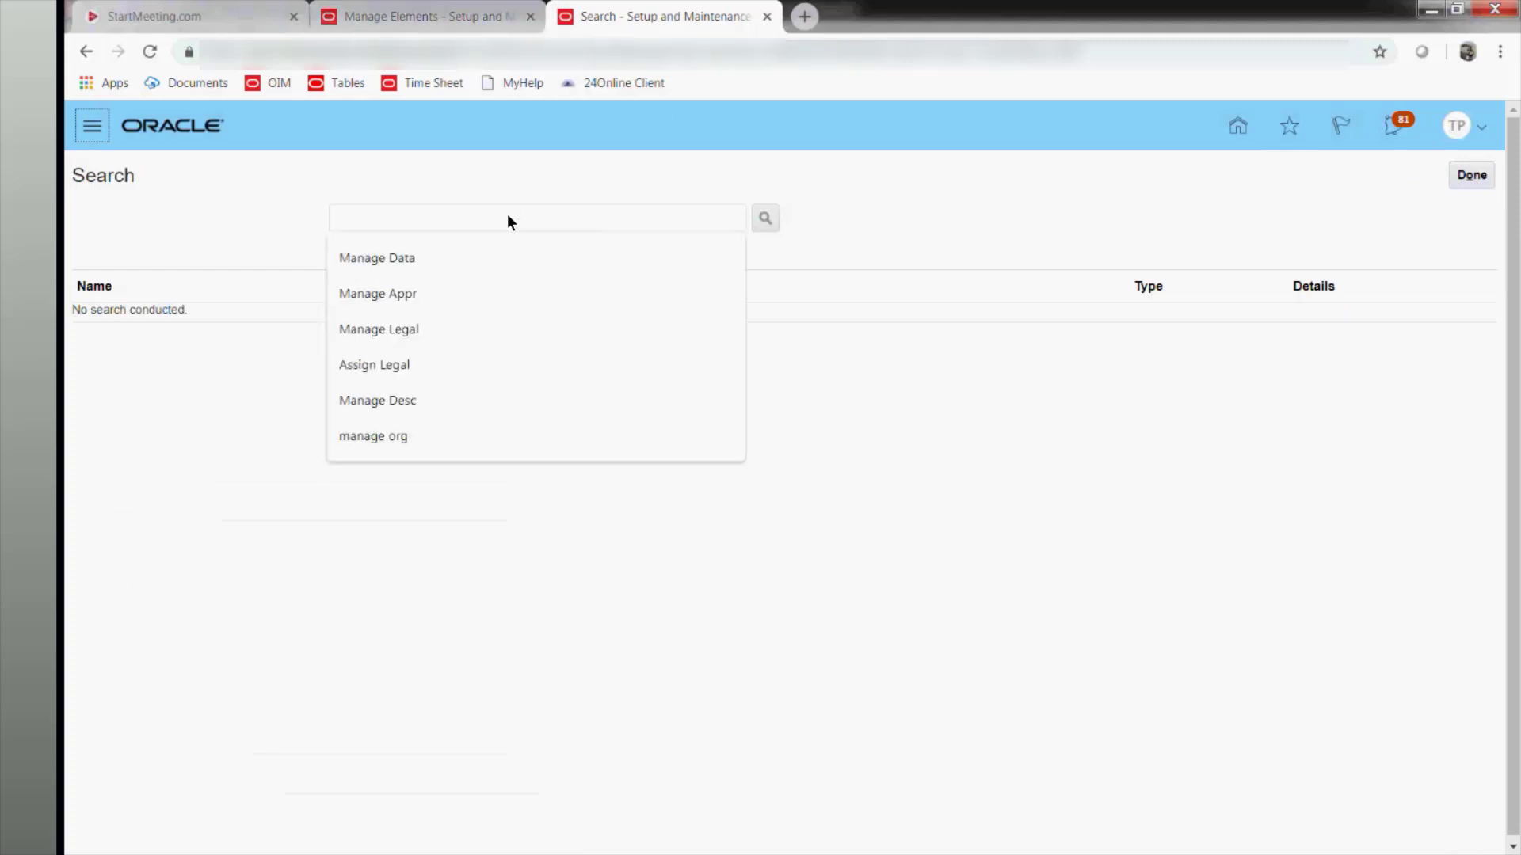
pyautogui.write('Manage Elemwnts')
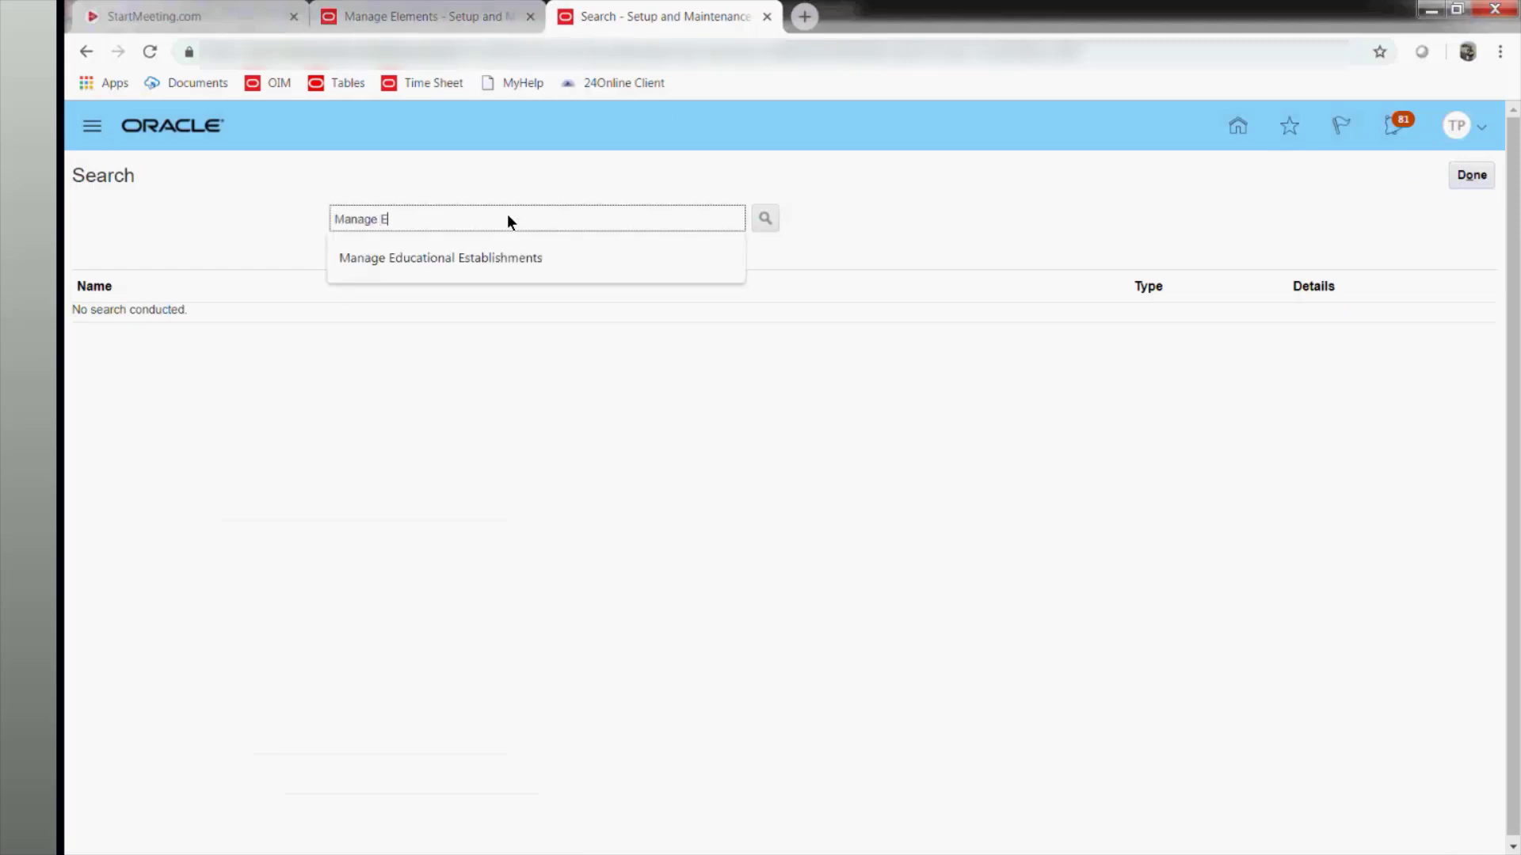
pyautogui.press('BackSpace')
pyautogui.press('BackSpace')
pyautogui.press('BackSpace')
pyautogui.press('BackSpace')
pyautogui.write('ents')
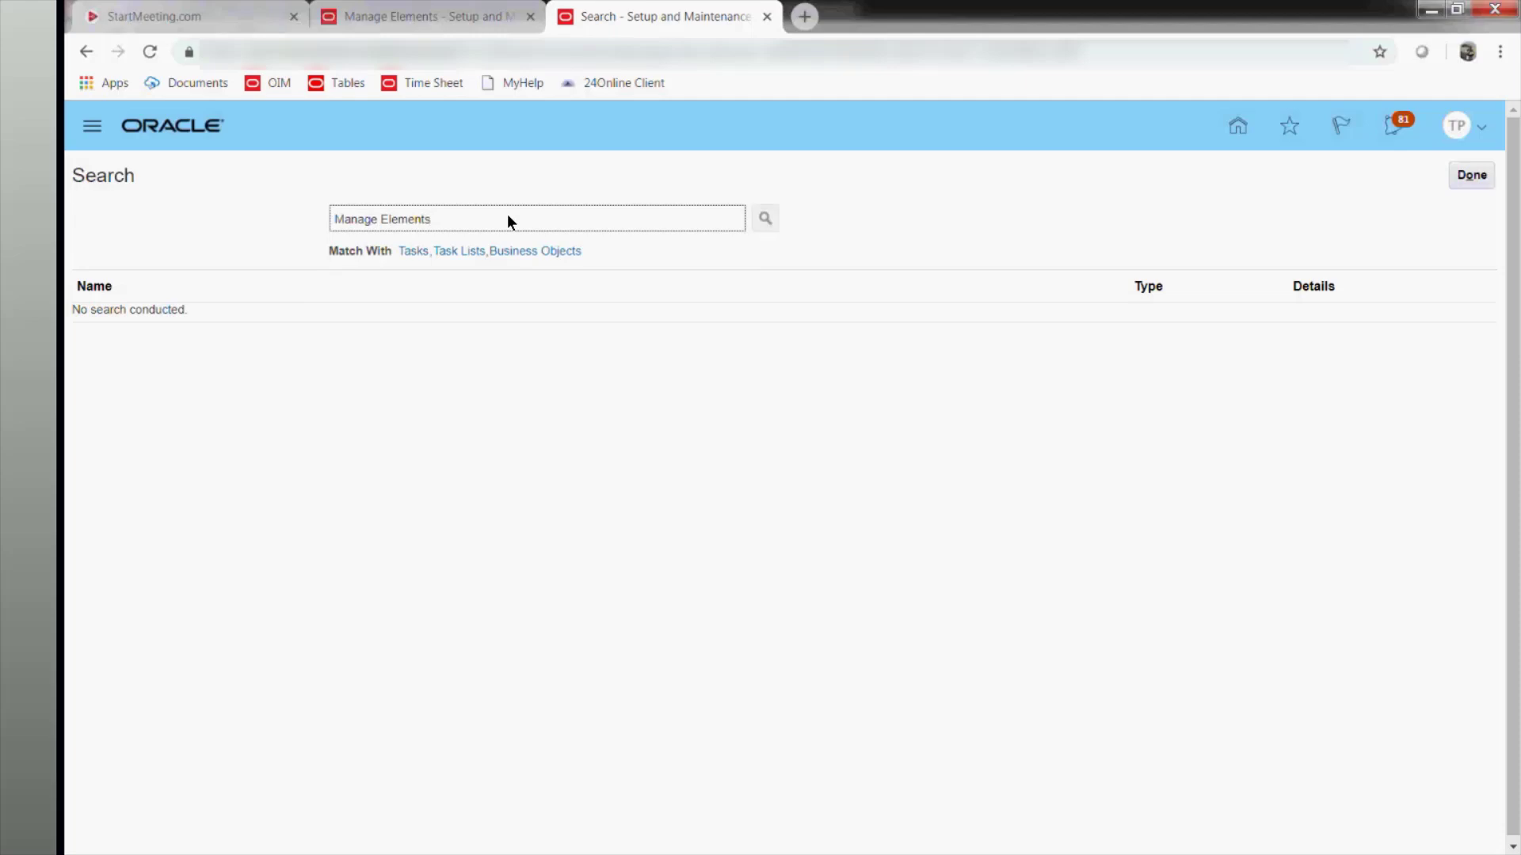
pyautogui.press('Return')
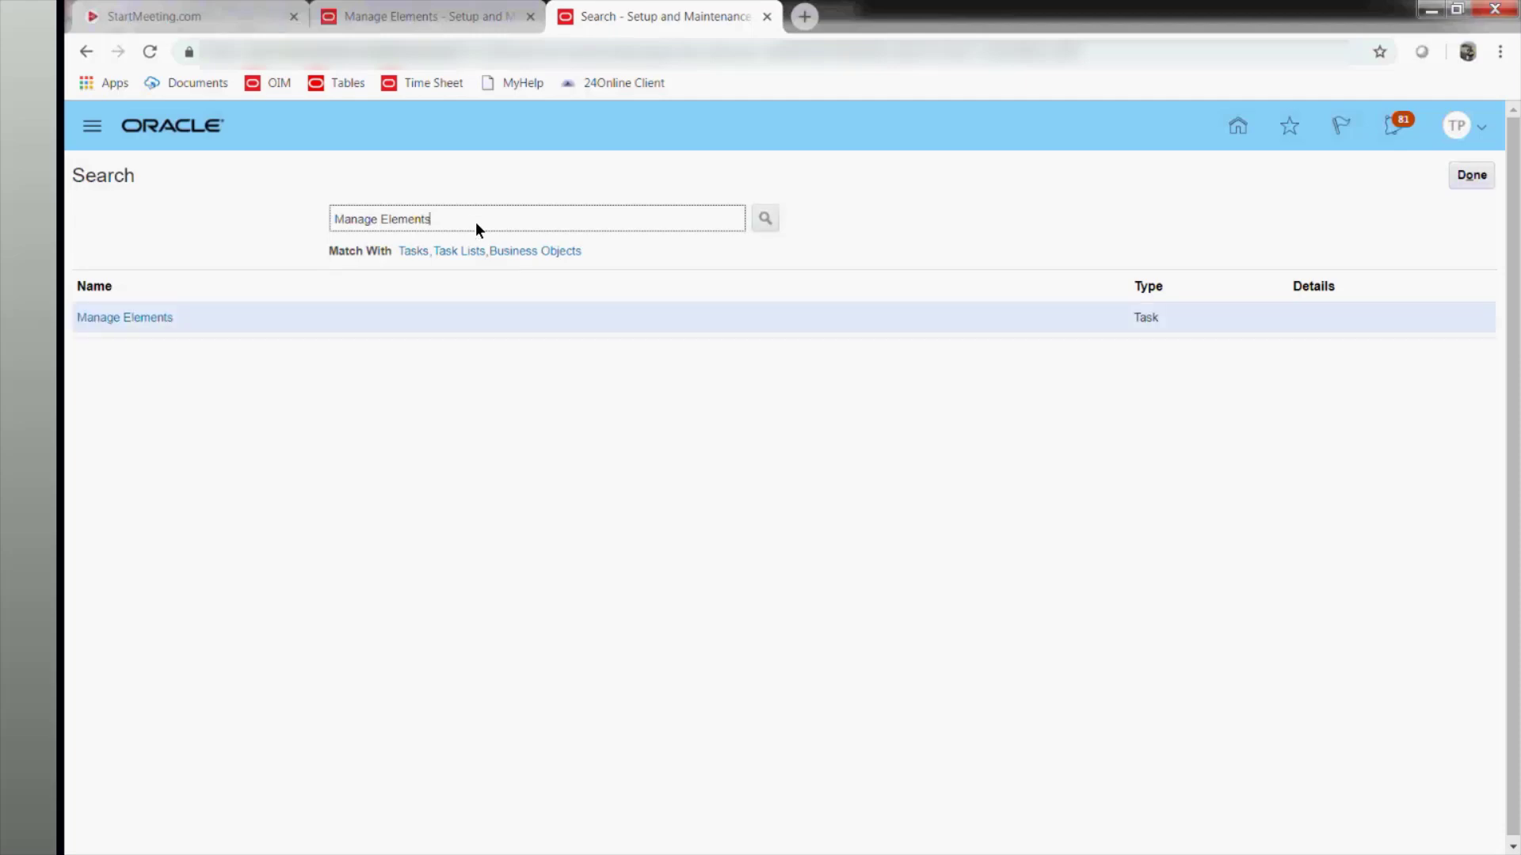
pyautogui.click(80, 321)
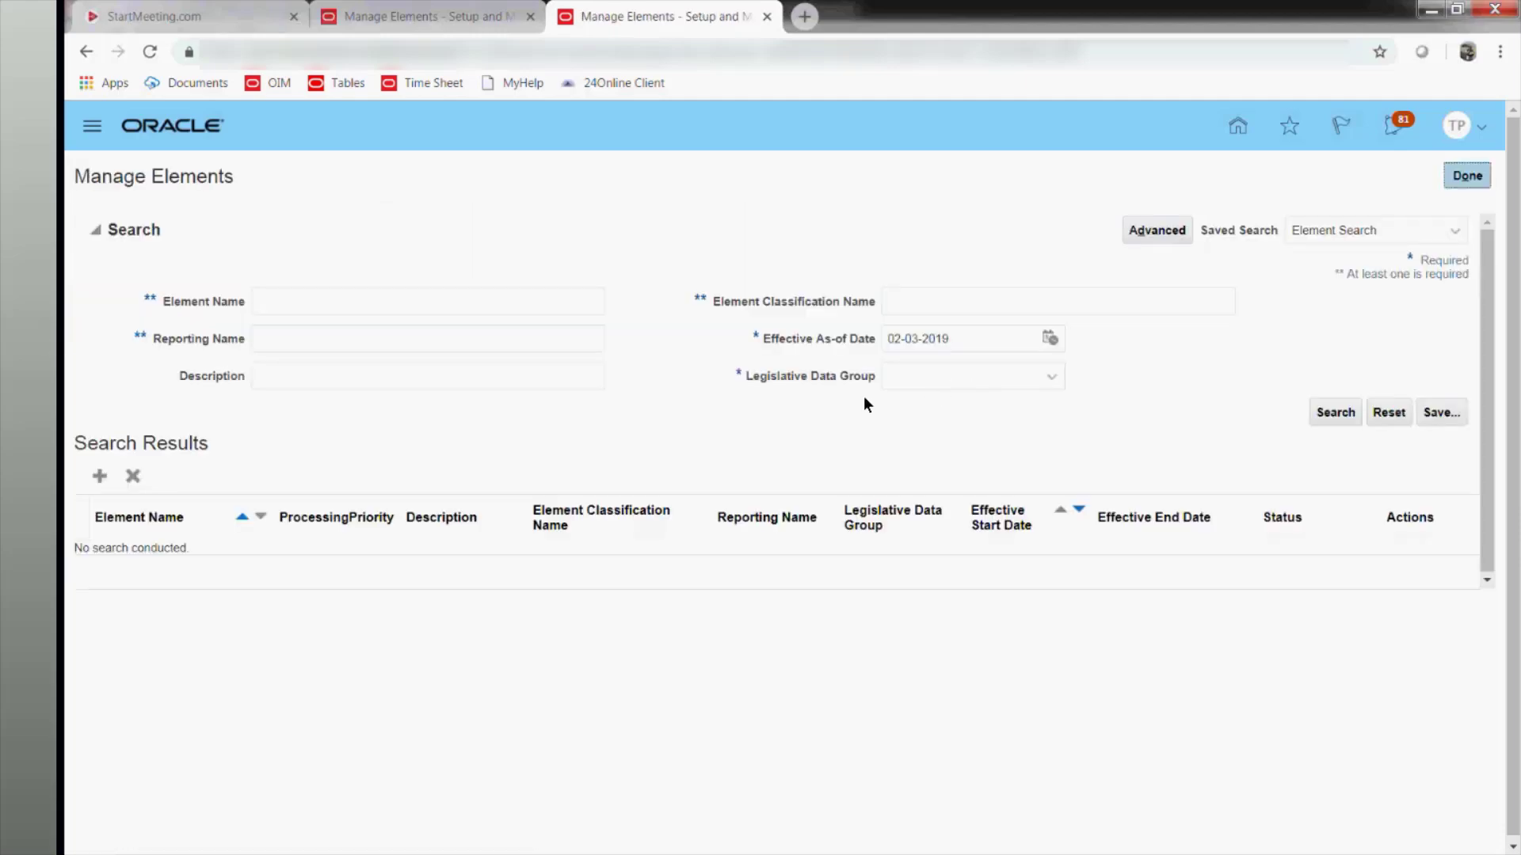
# Compare the search criteria on the two Manage Elements tabs, checking each for a Legislative Data Group field.
pyautogui.hotkey('ctrl', 'shift', 'Tab')
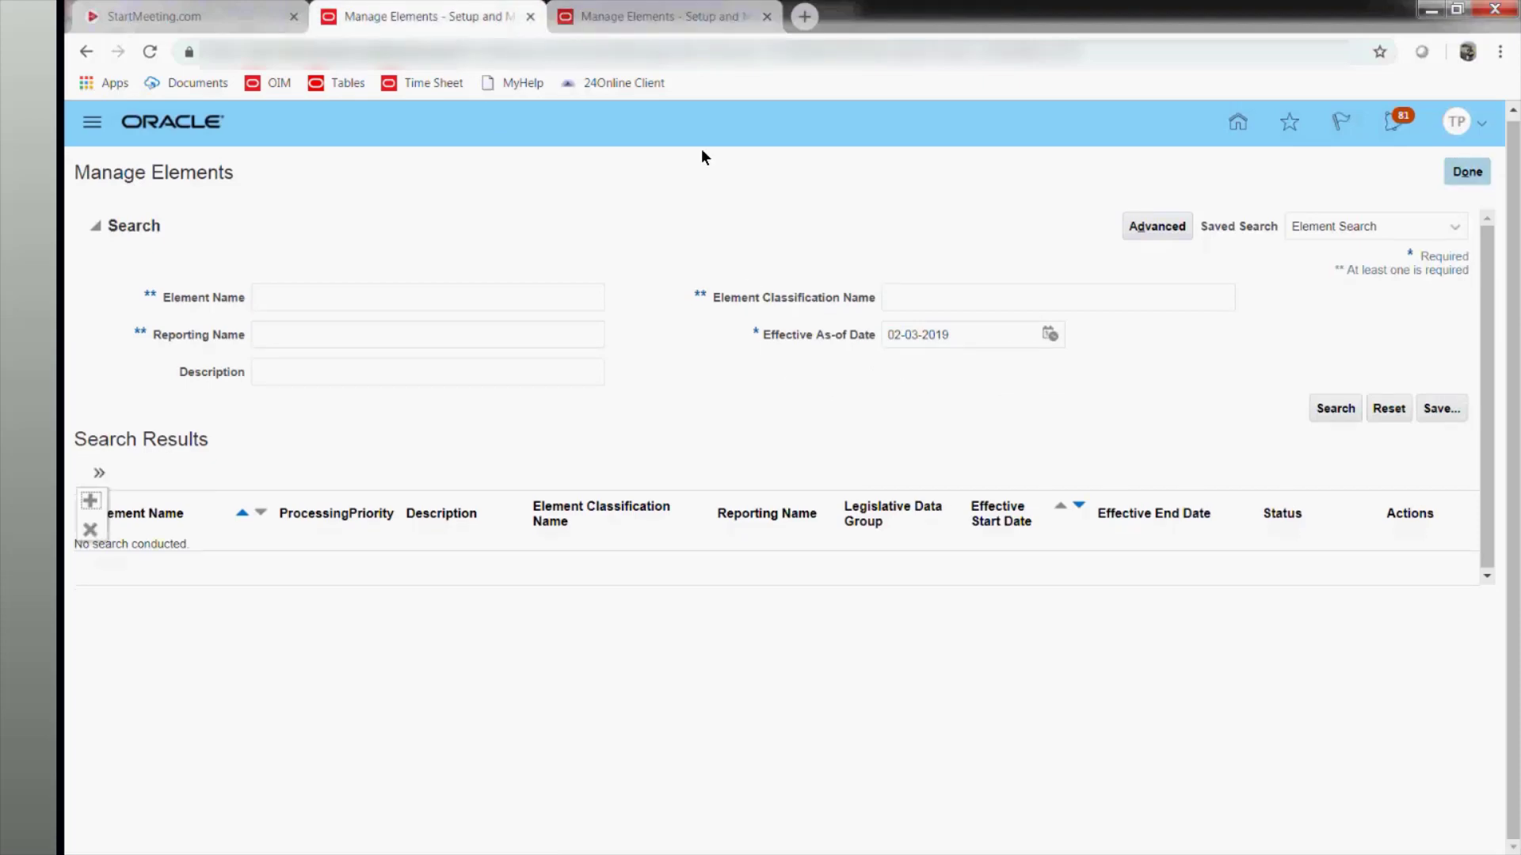
pyautogui.click(653, 12)
pyautogui.click(418, 12)
pyautogui.click(598, 10)
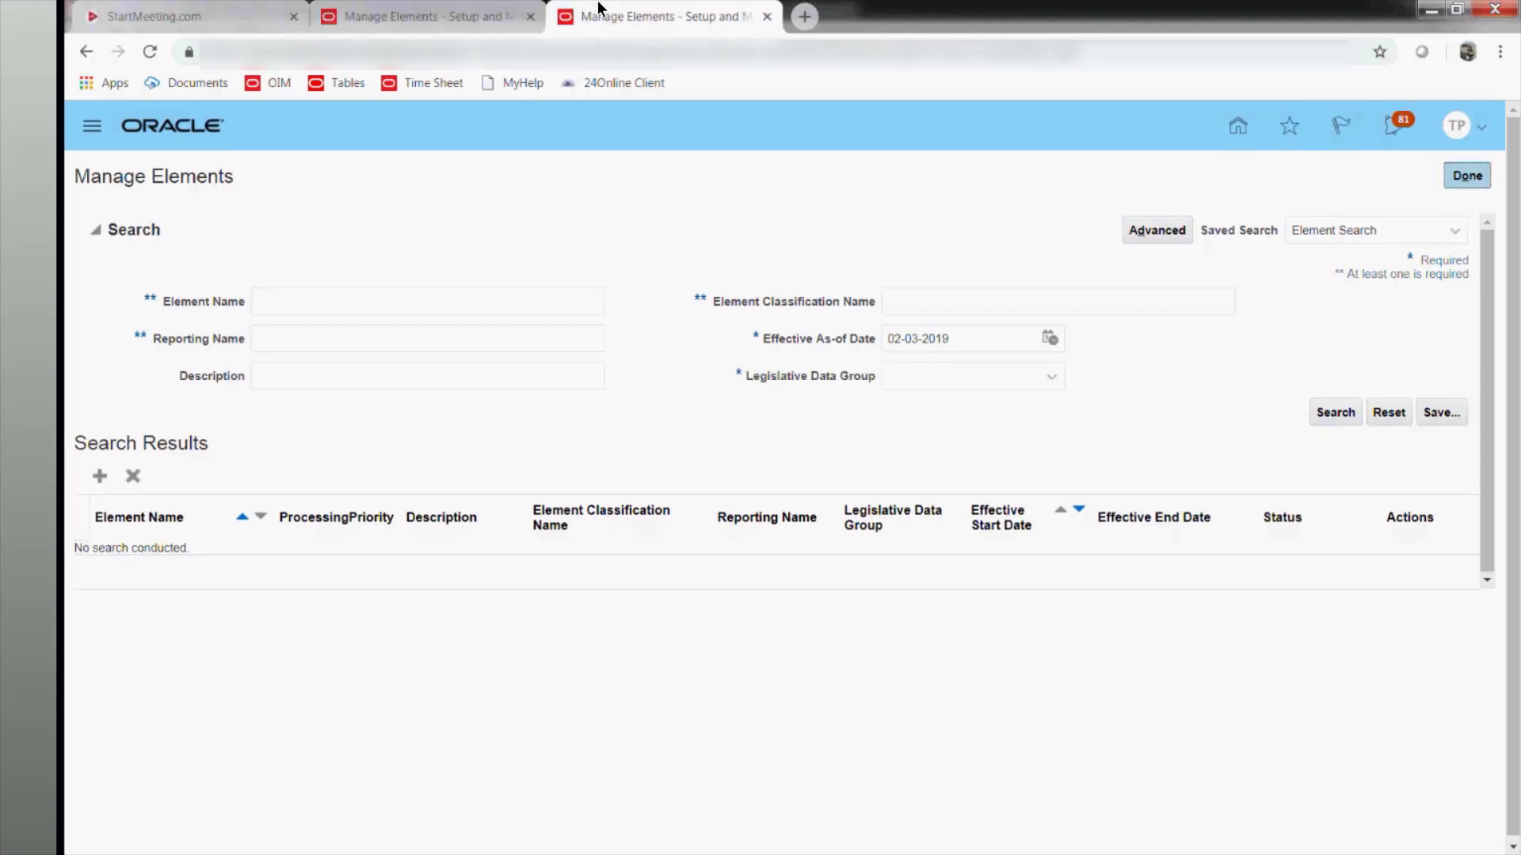
pyautogui.click(425, 8)
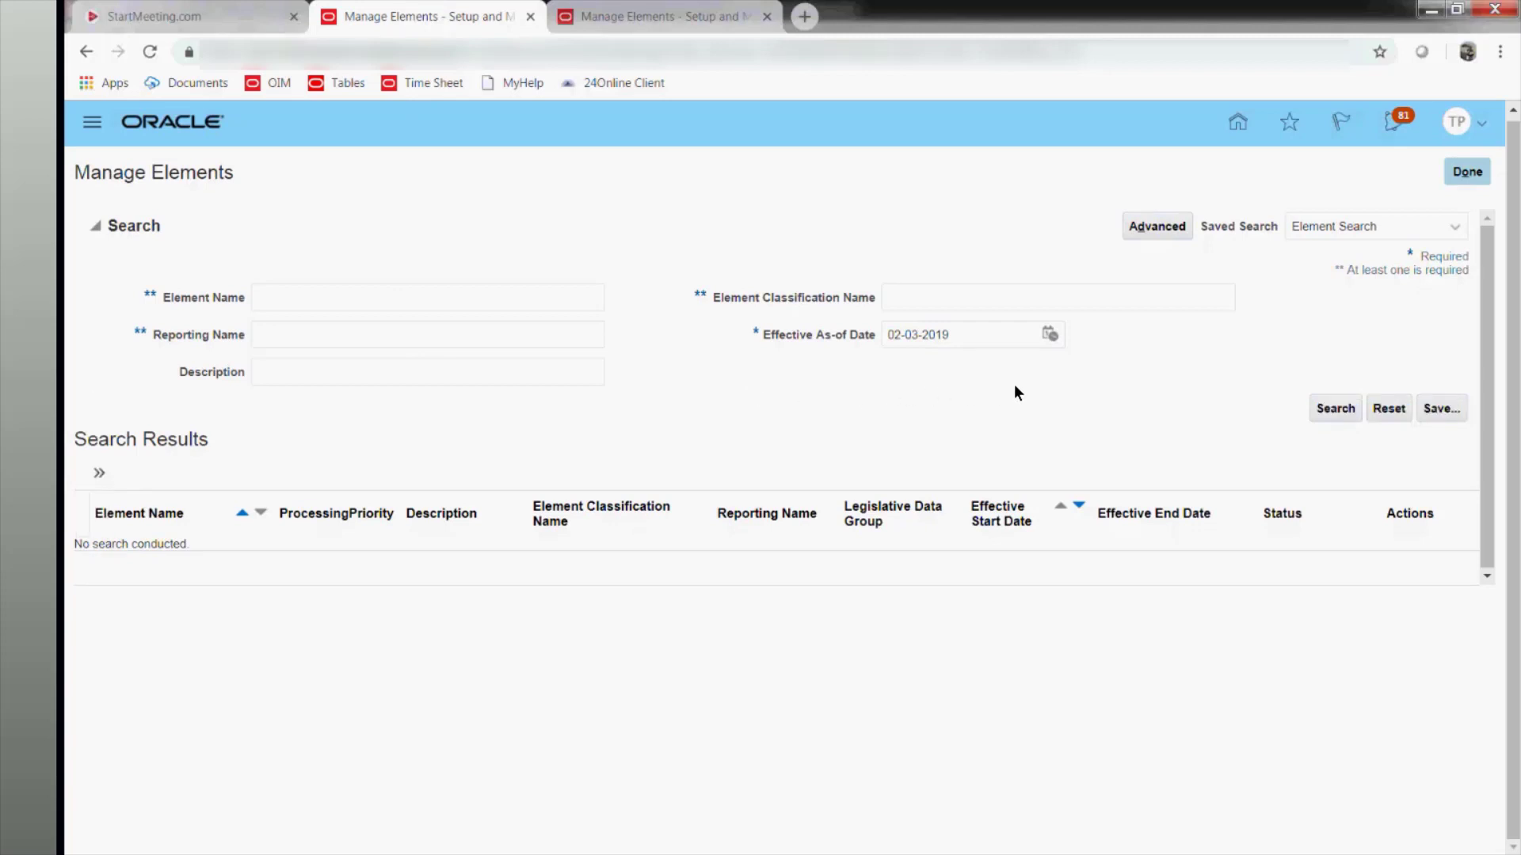
# Start creating an element in both Manage Elements tabs and compare the Legislative Data Group field in the two Create Element forms.
pyautogui.moveTo(98, 479)
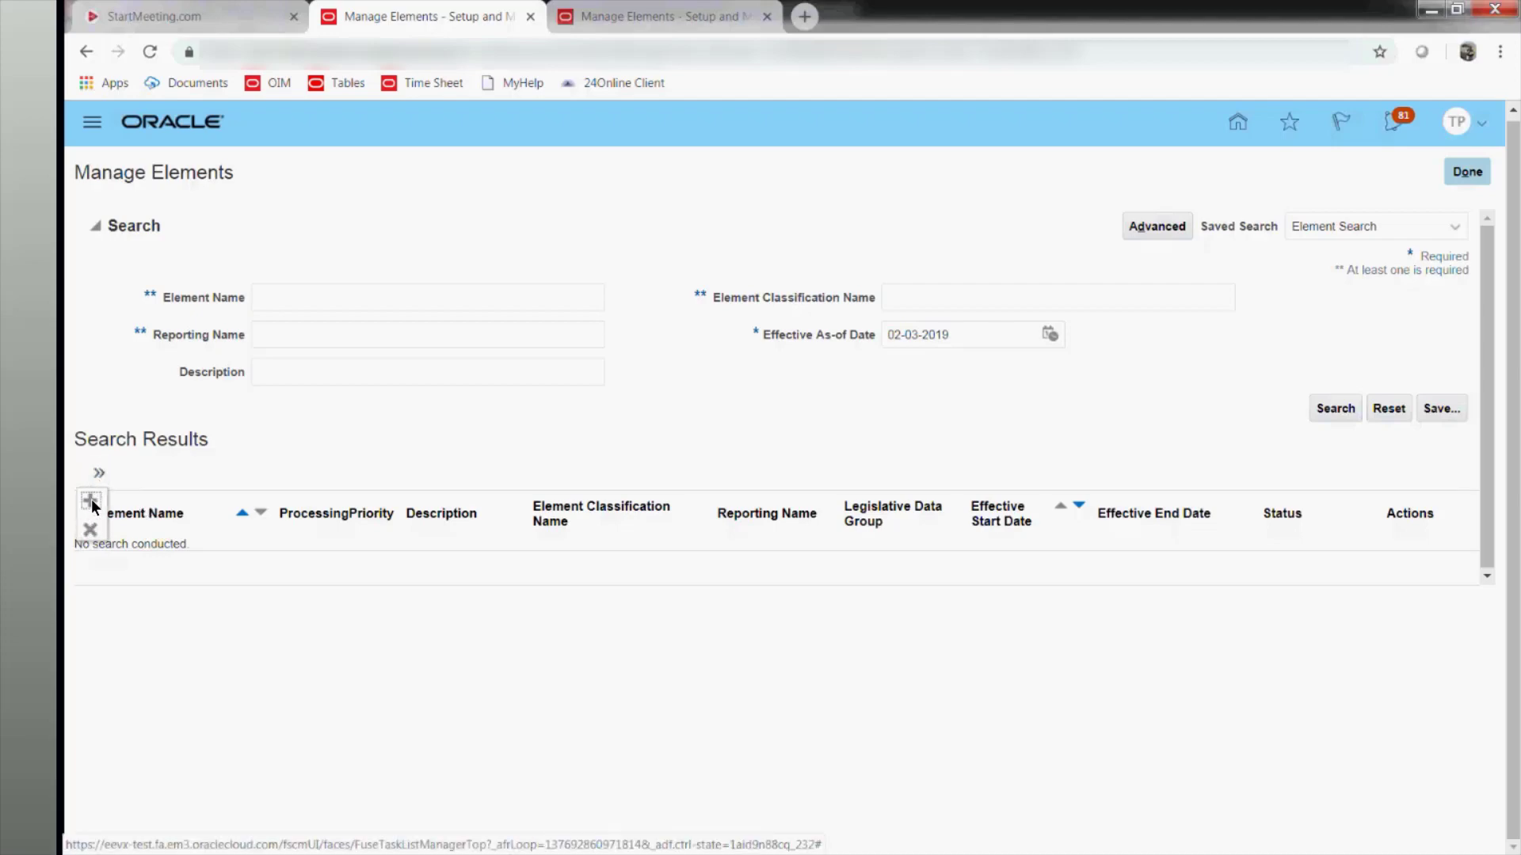
pyautogui.click(92, 502)
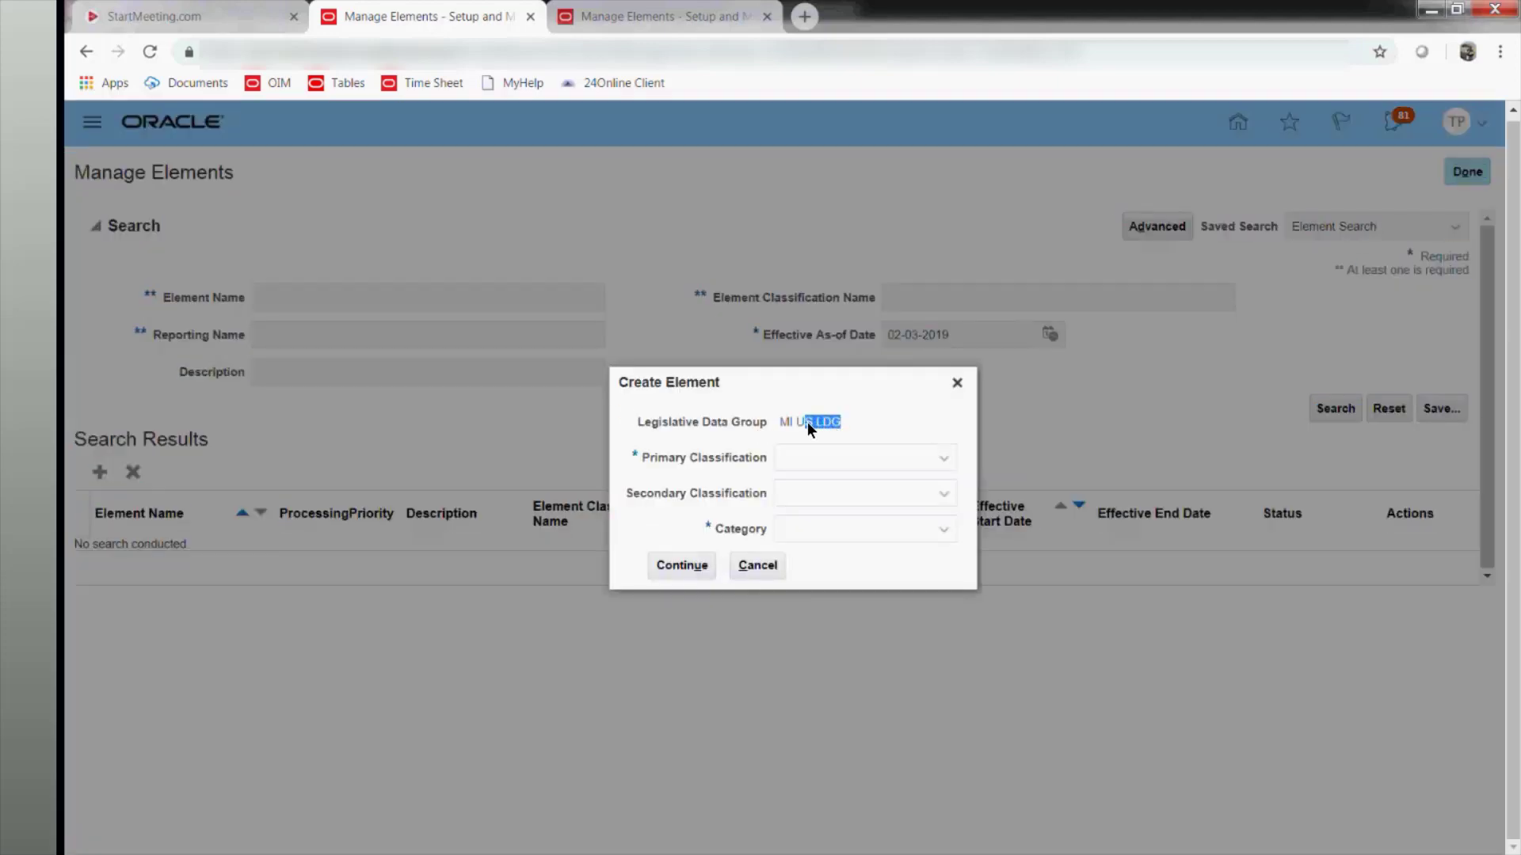
pyautogui.click(622, 14)
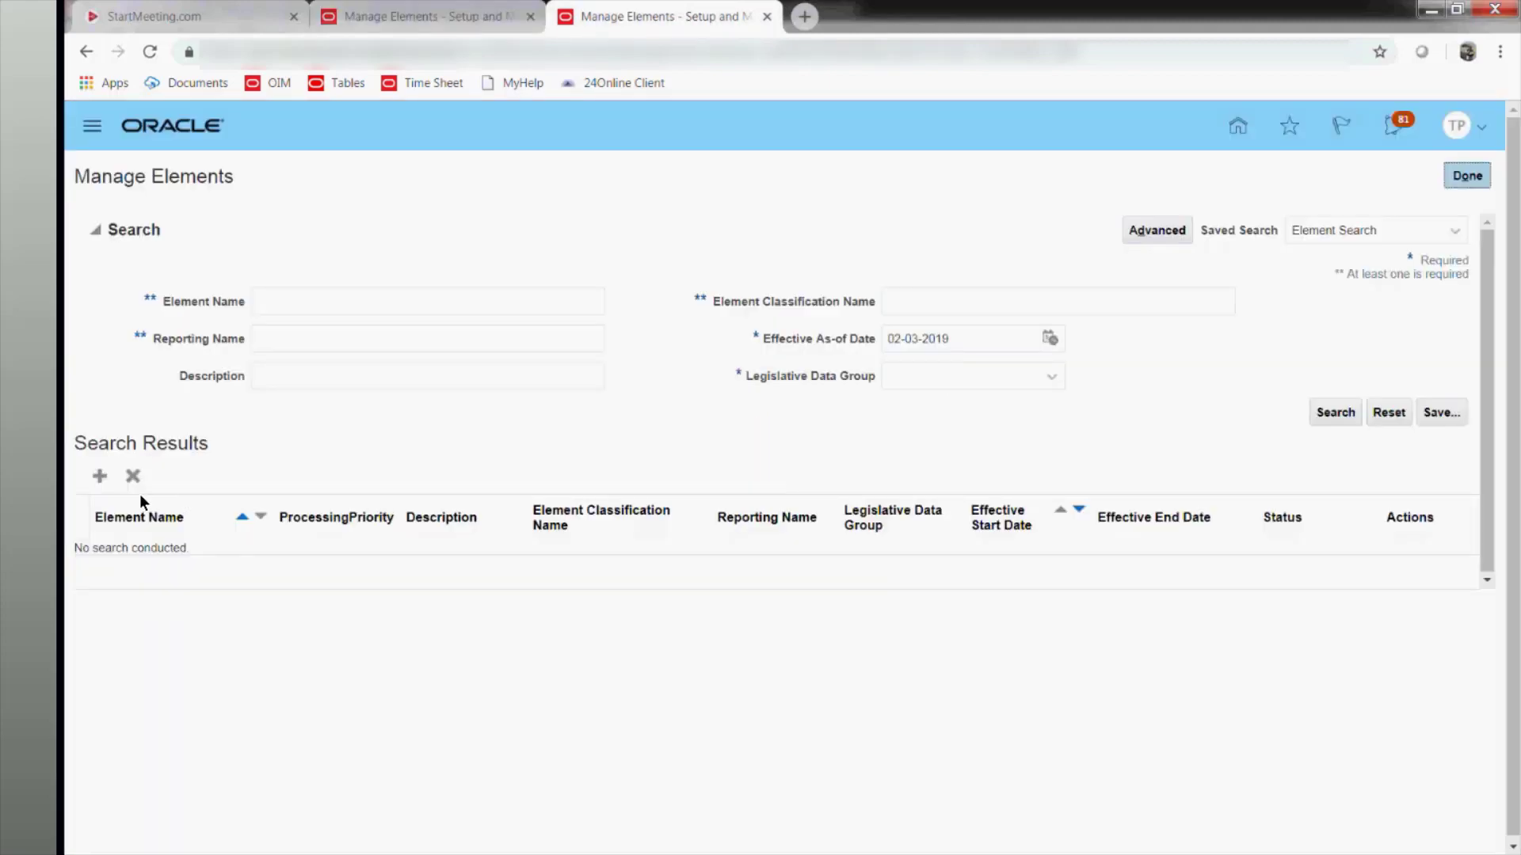
pyautogui.click(100, 477)
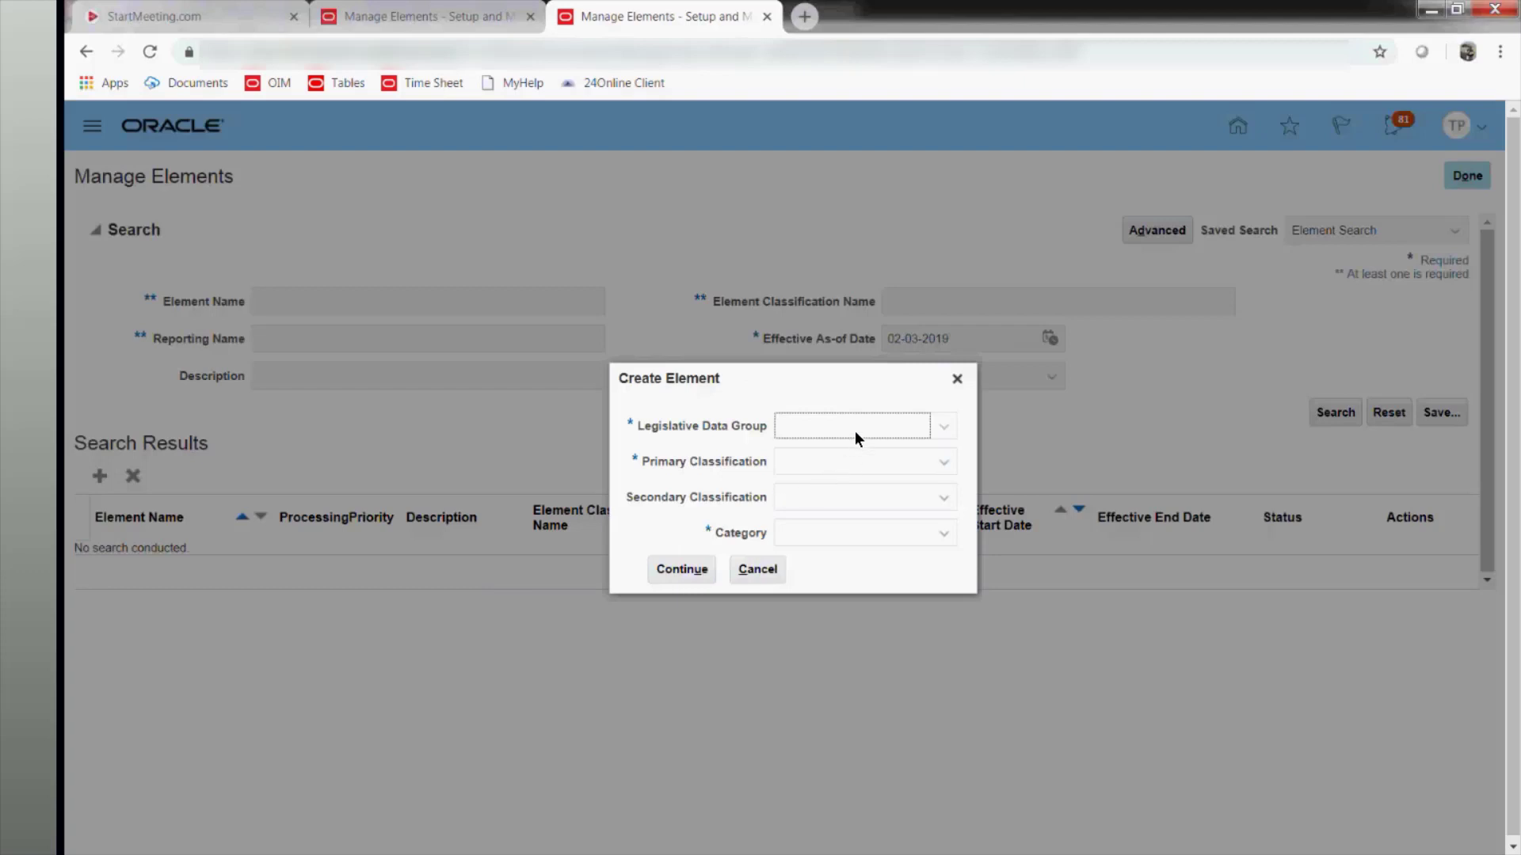
# Inspect the Legislative Data Group choices in the second tab's Create Element form, then return to the first Manage Elements tab.
pyautogui.click(855, 434)
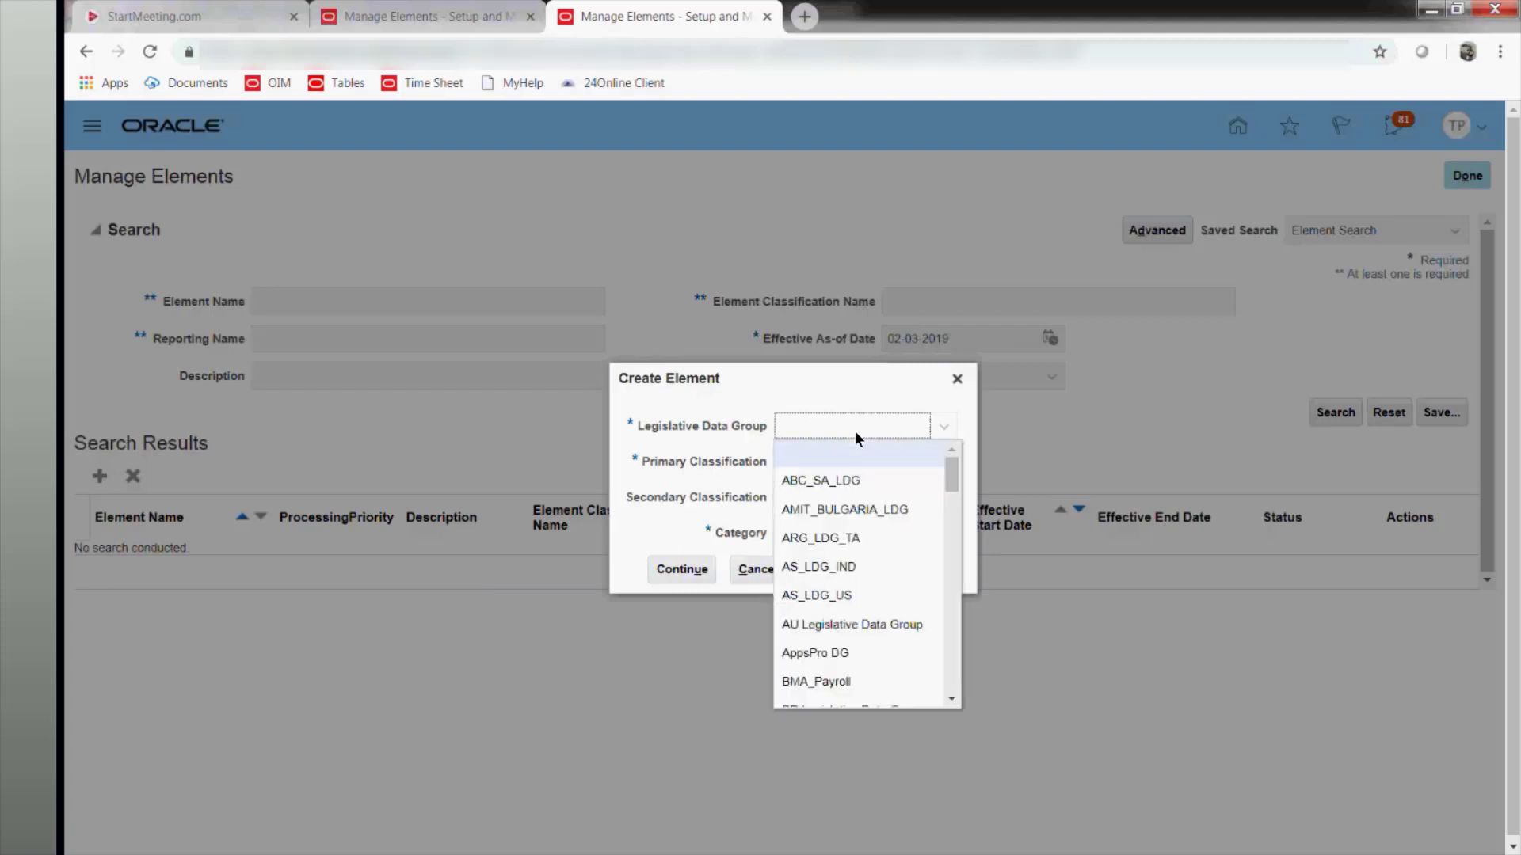
pyautogui.click(768, 377)
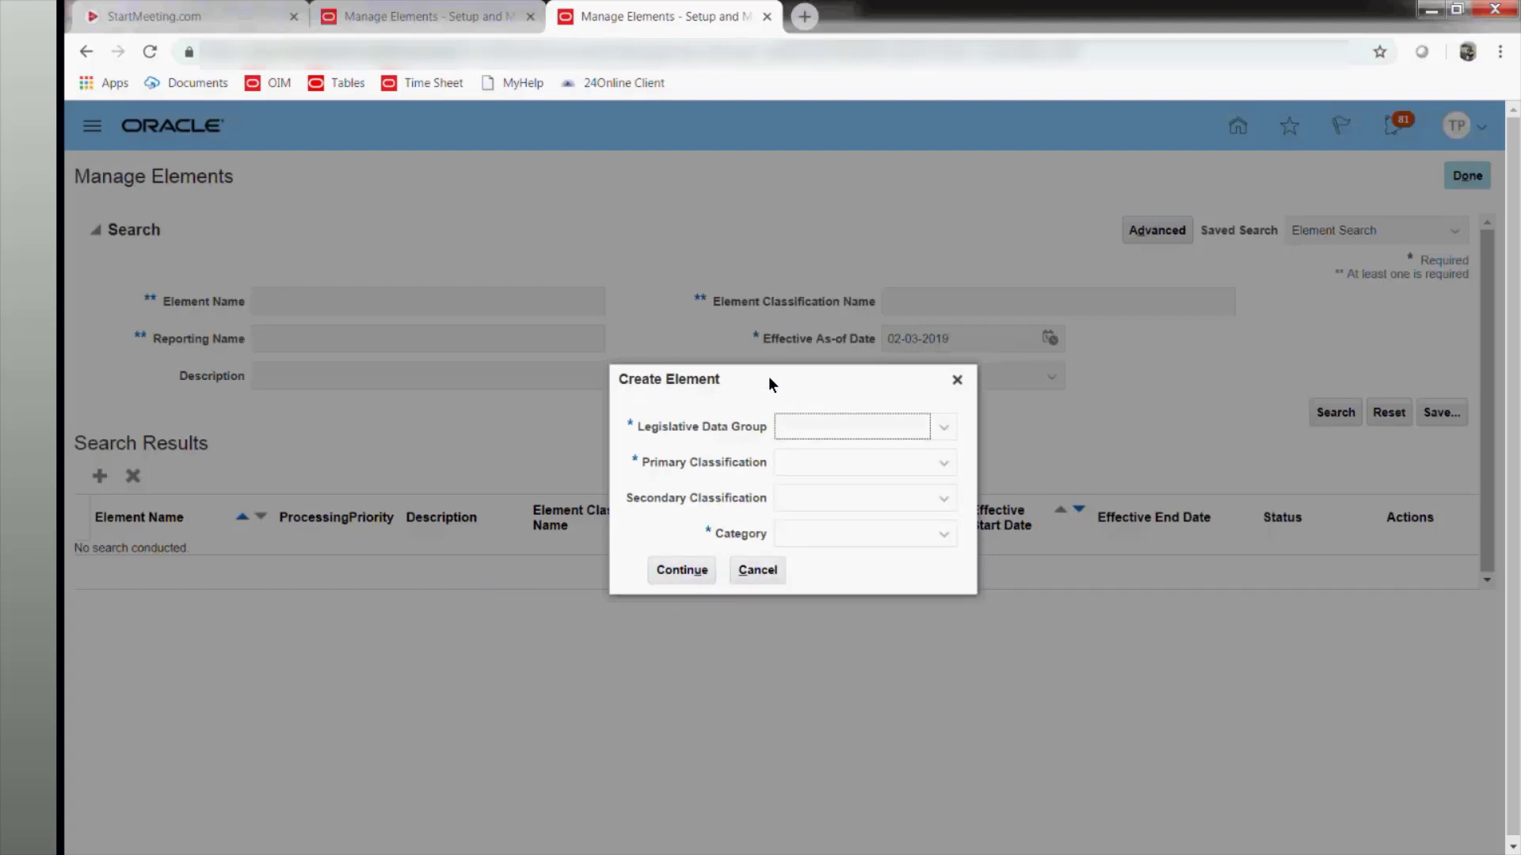
pyautogui.click(440, 16)
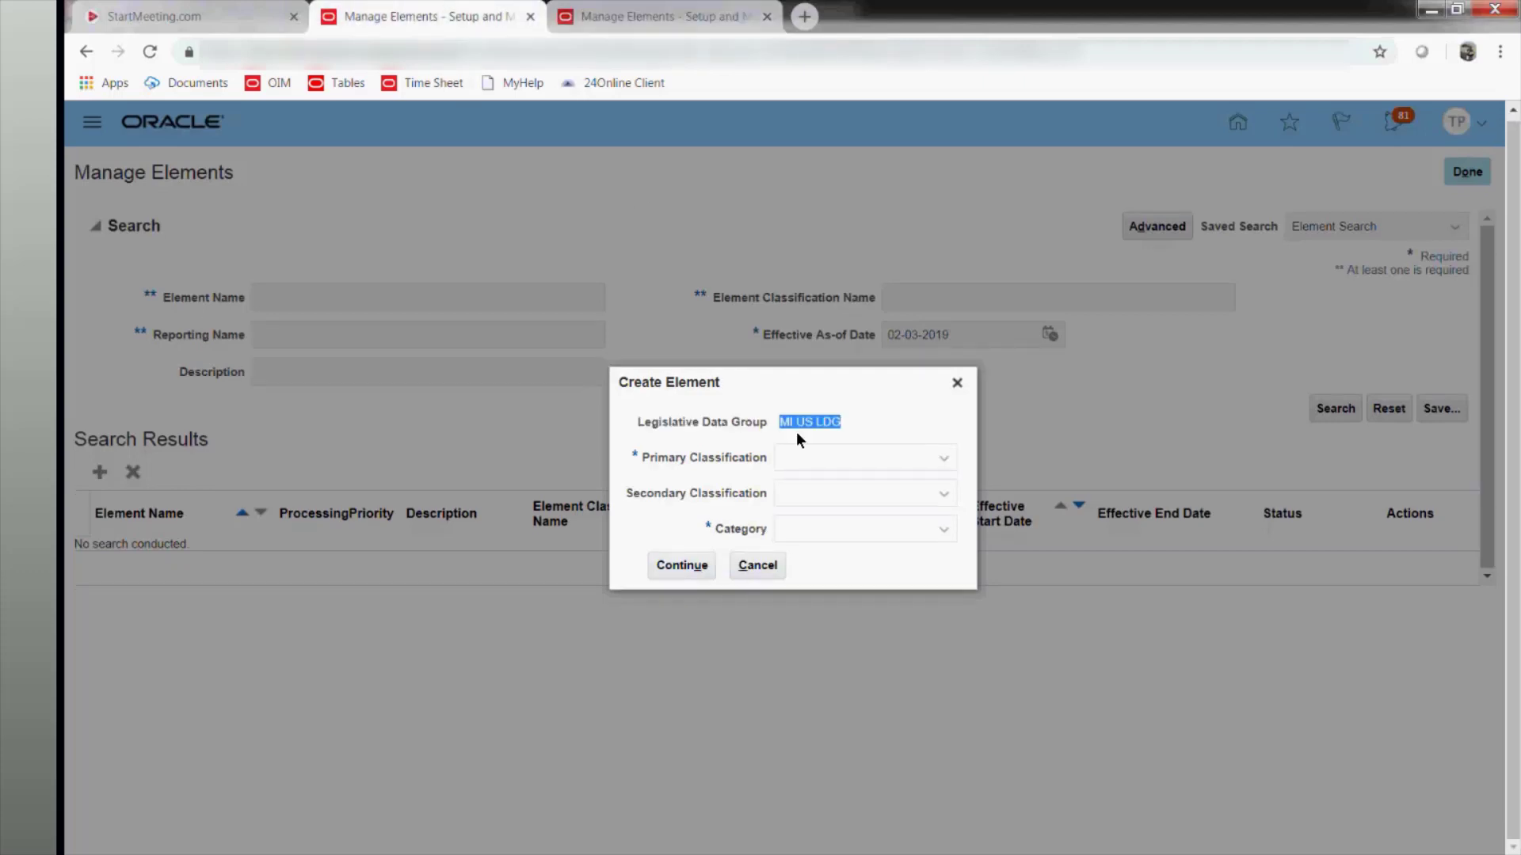
# Set the new element's primary classification to Standard Earnings and its category to Standard, leaving the secondary classification blank.
pyautogui.click(798, 463)
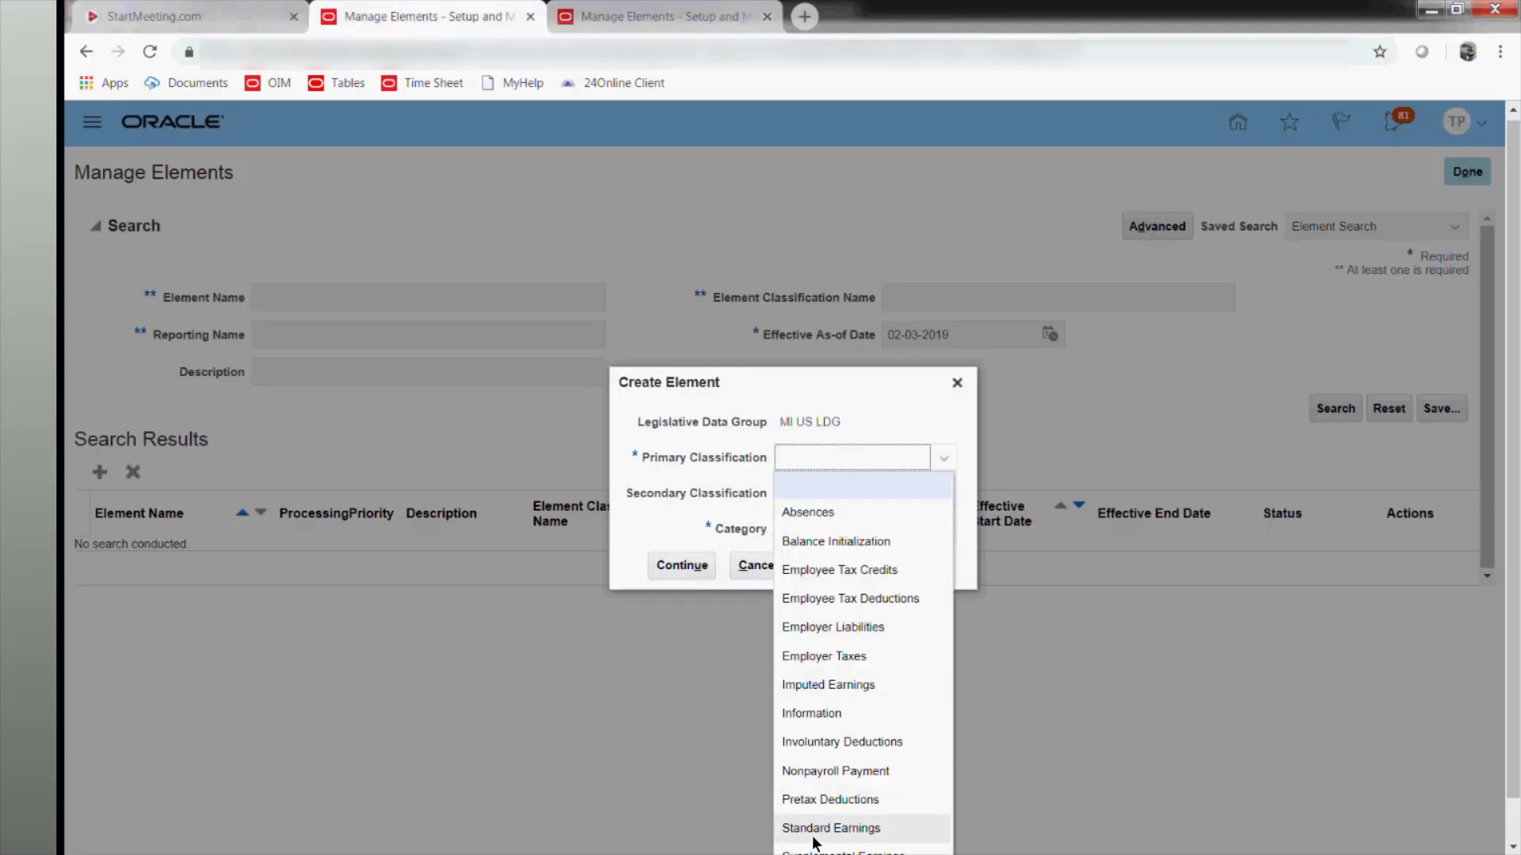
pyautogui.click(816, 828)
pyautogui.click(806, 491)
pyautogui.click(805, 491)
pyautogui.click(818, 538)
pyautogui.click(826, 586)
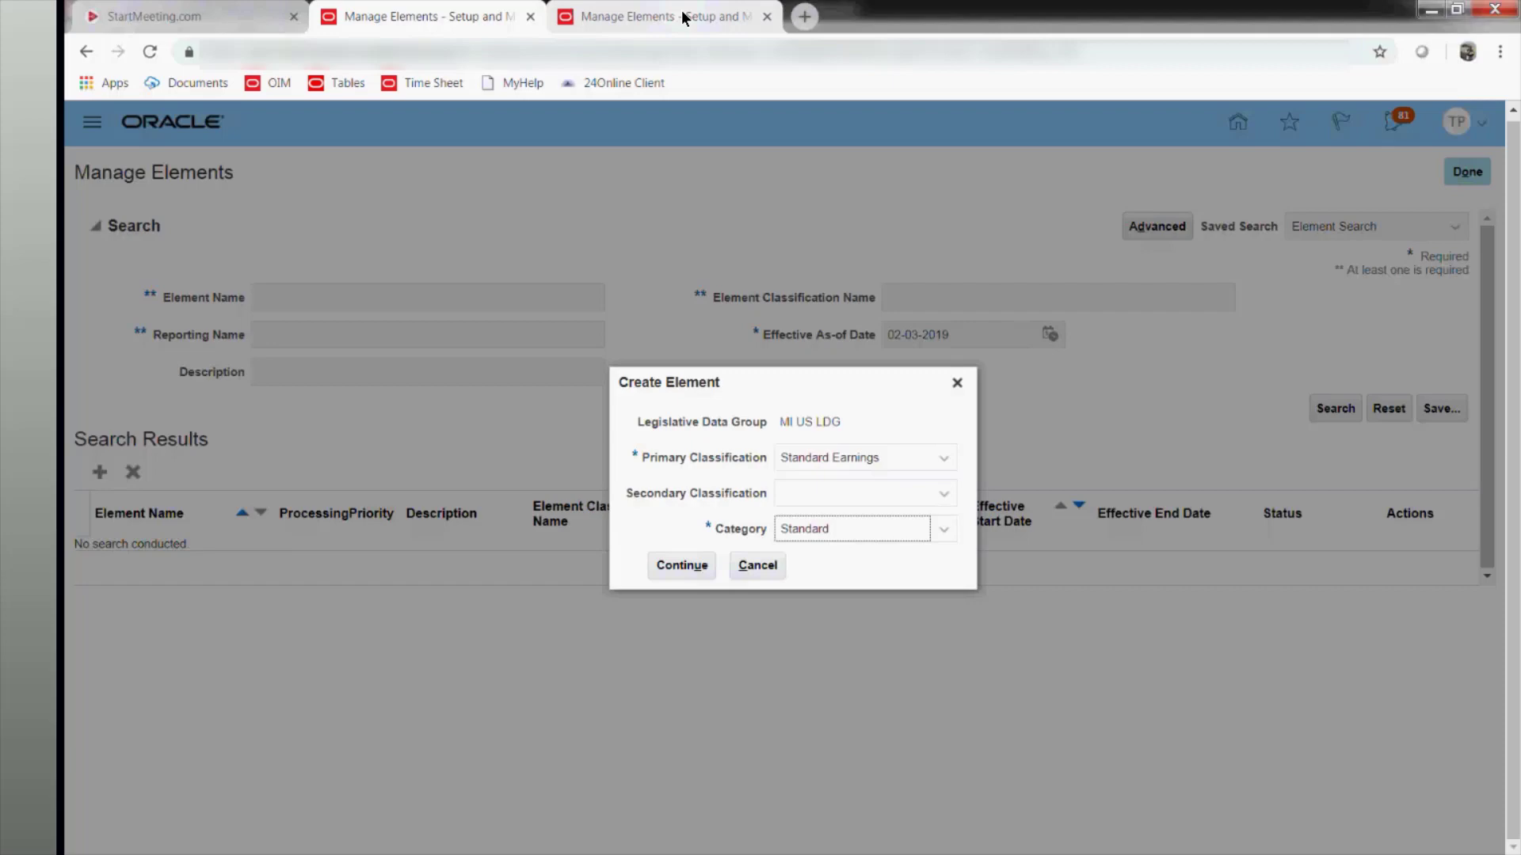
# Recheck the Legislative Data Group list in the Create Element form of the other Manage Elements tab.
pyautogui.click(689, 10)
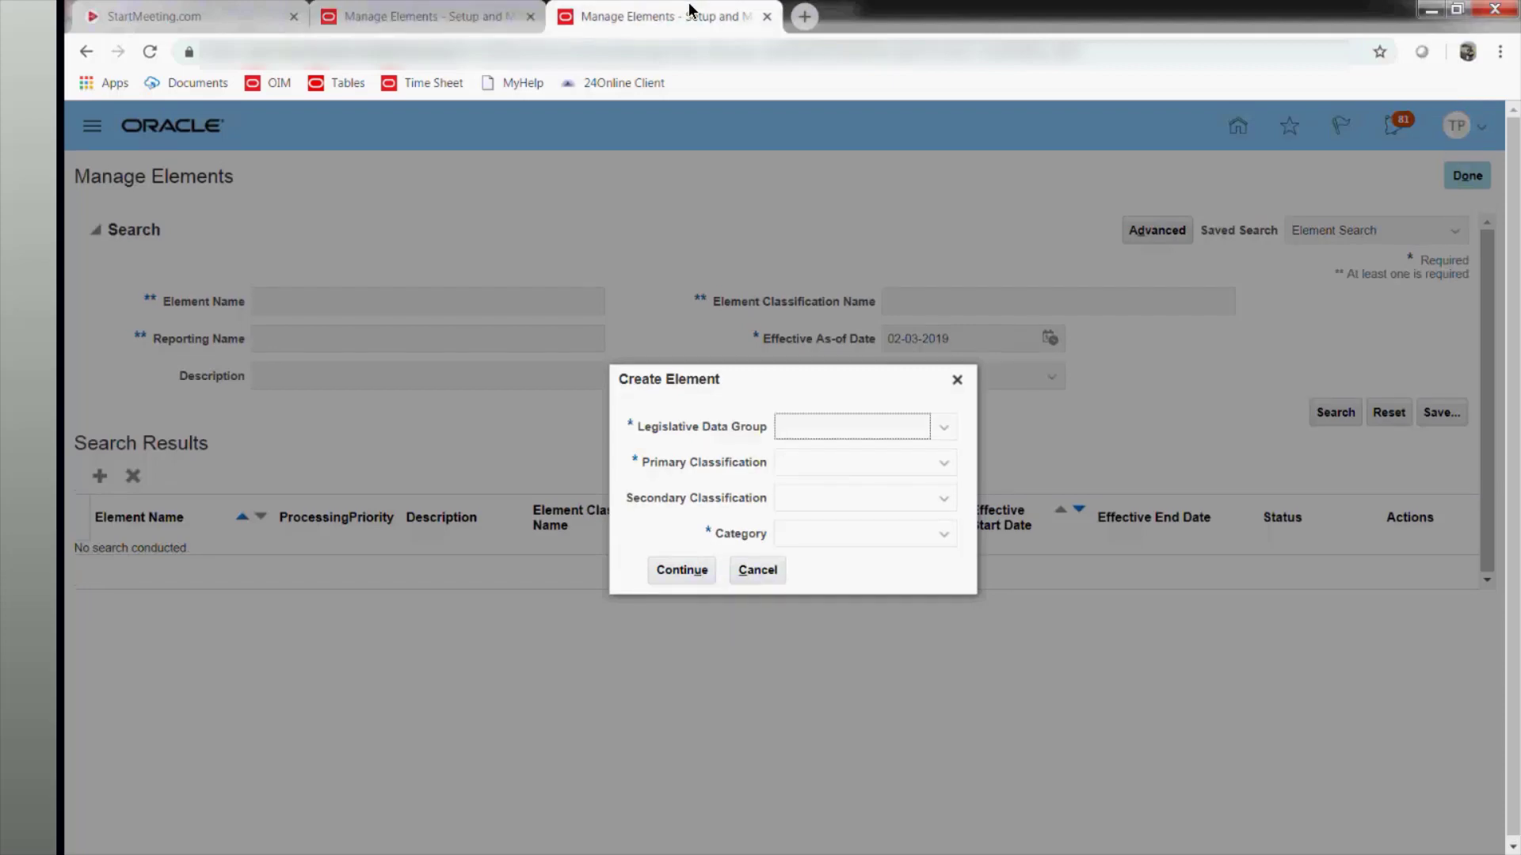
pyautogui.click(805, 430)
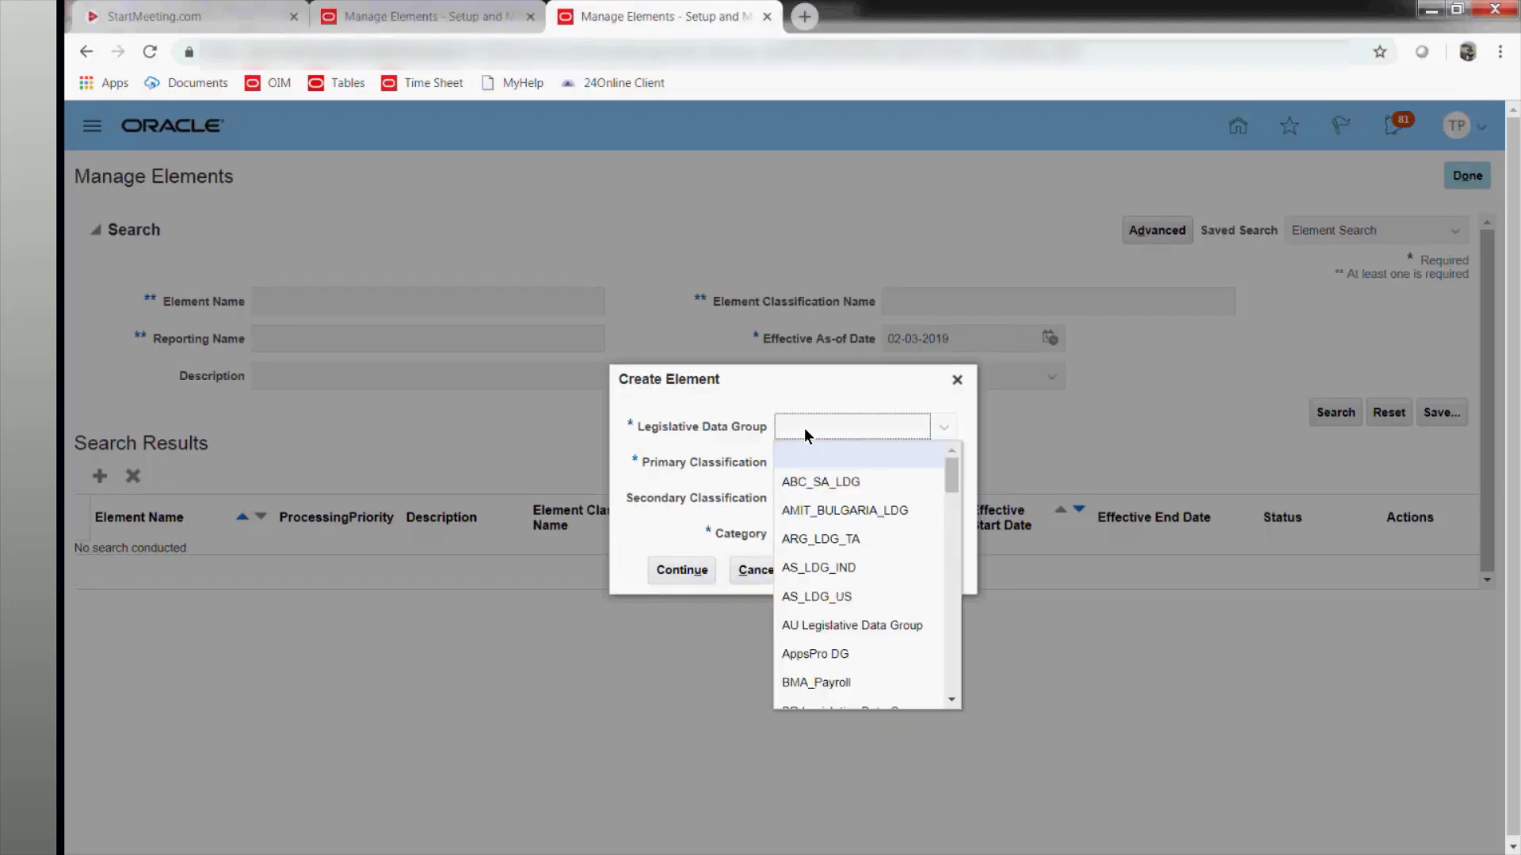
pyautogui.click(805, 428)
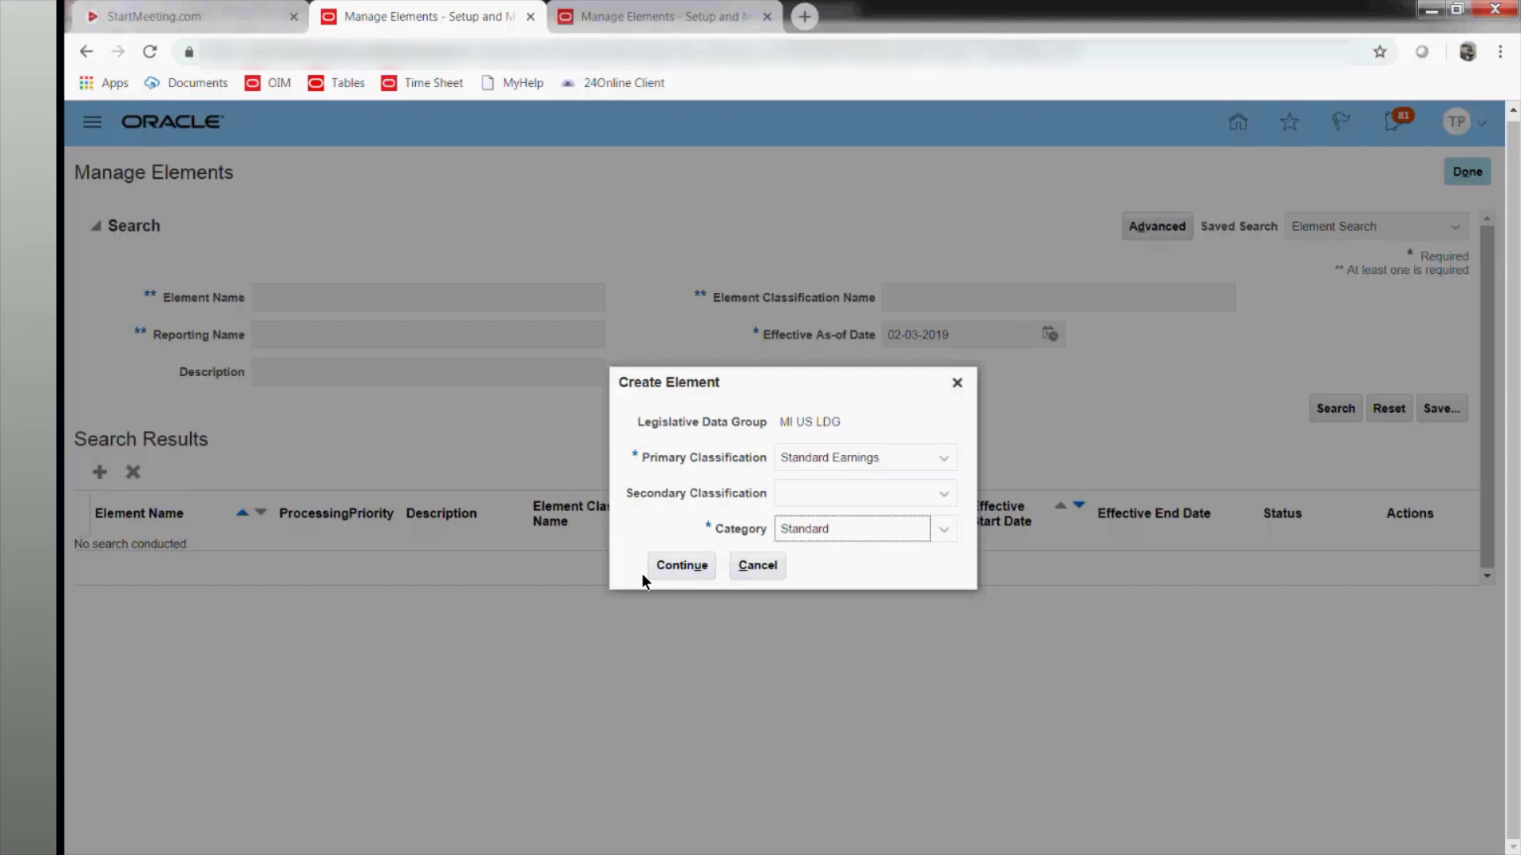
# Continue to the first tab's basic information page and enter "Basic Salary" as the element's name, reporting name and description.
pyautogui.click(670, 570)
pyautogui.write('Basic Salary')
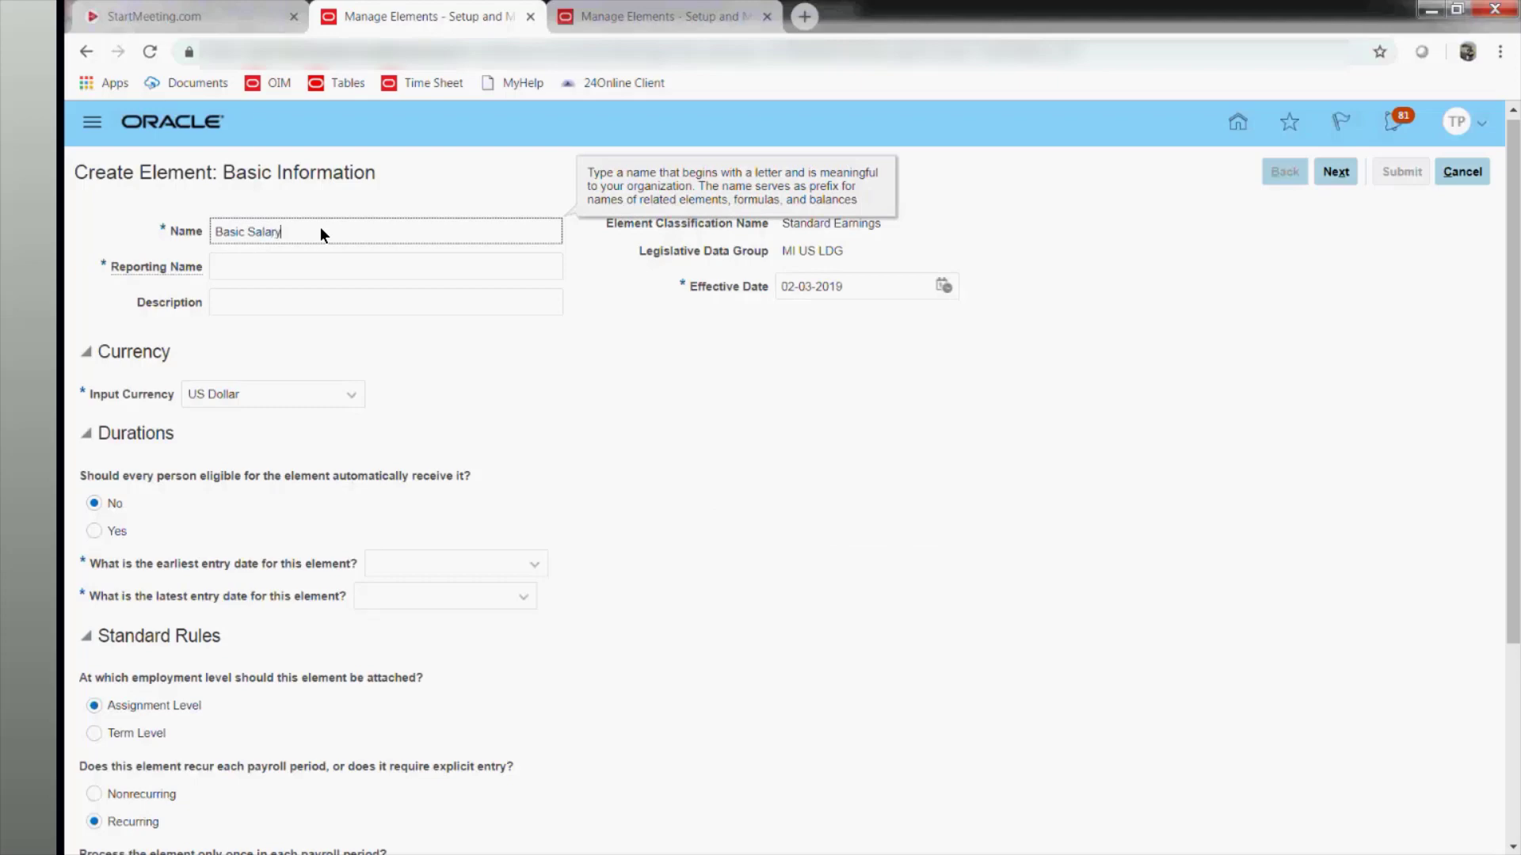
pyautogui.press('Tab')
pyautogui.write('Basic Salary')
pyautogui.press('Tab')
pyautogui.write('Basic Salary')
pyautogui.press('Tab')
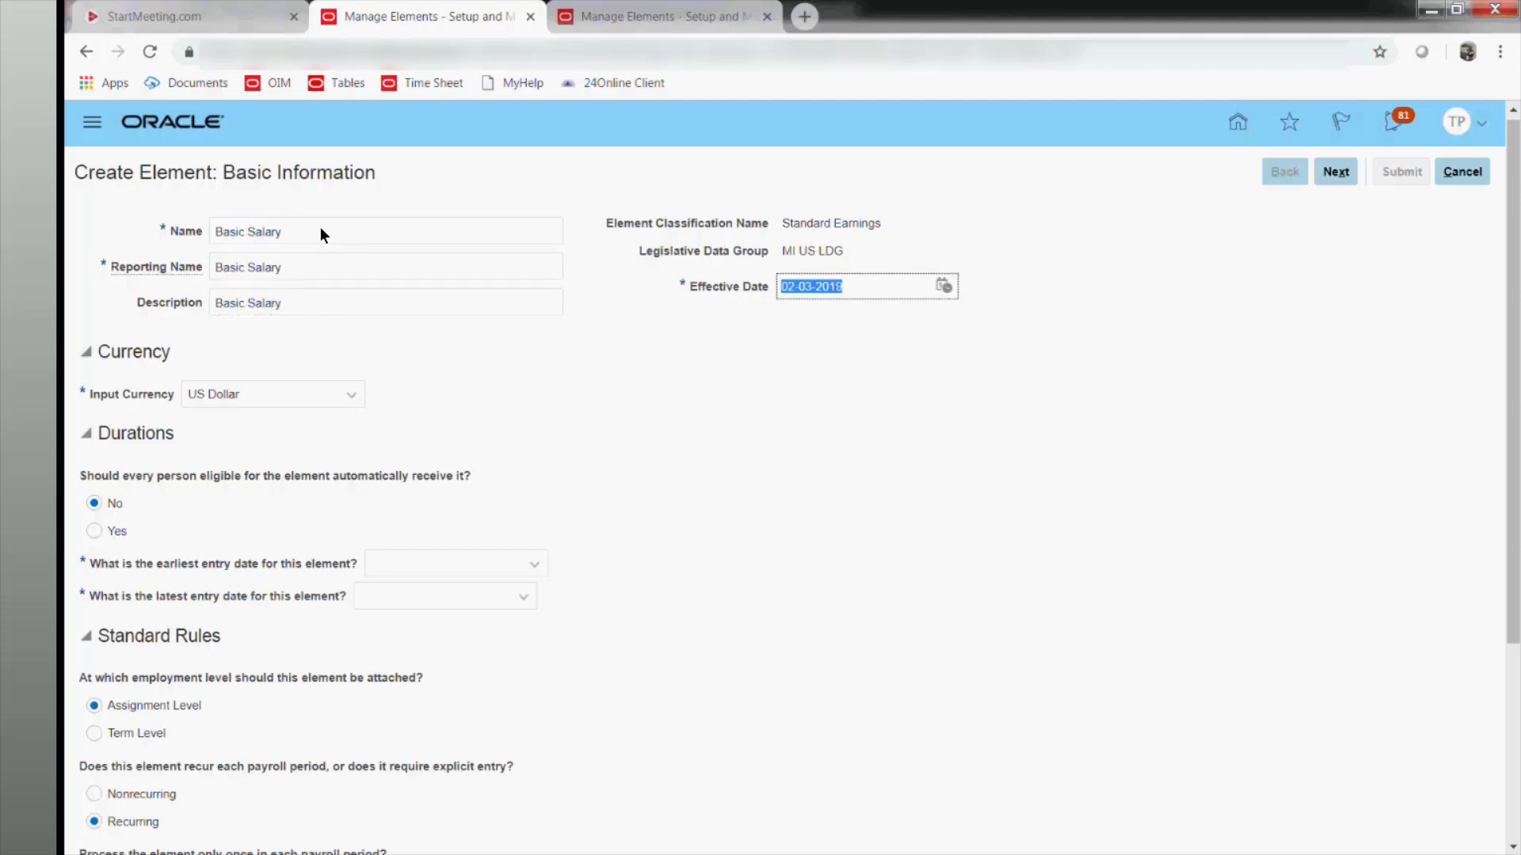
# Set the element's effective date to 01-01-1990 and choose No for eligible people receiving it automatically.
pyautogui.write('1')
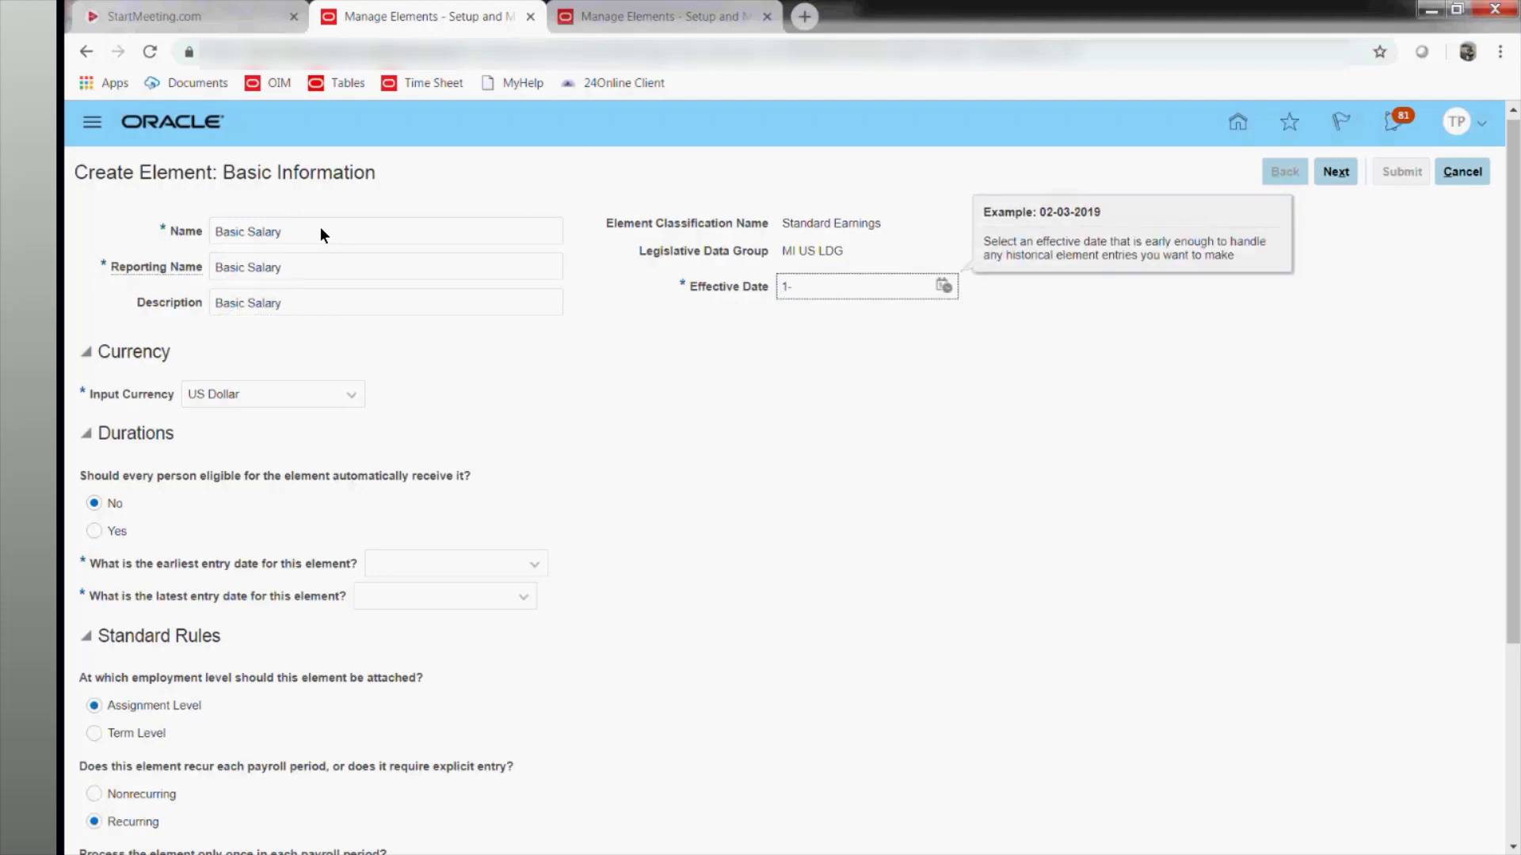
pyautogui.write('-01-1990')
pyautogui.press('Tab')
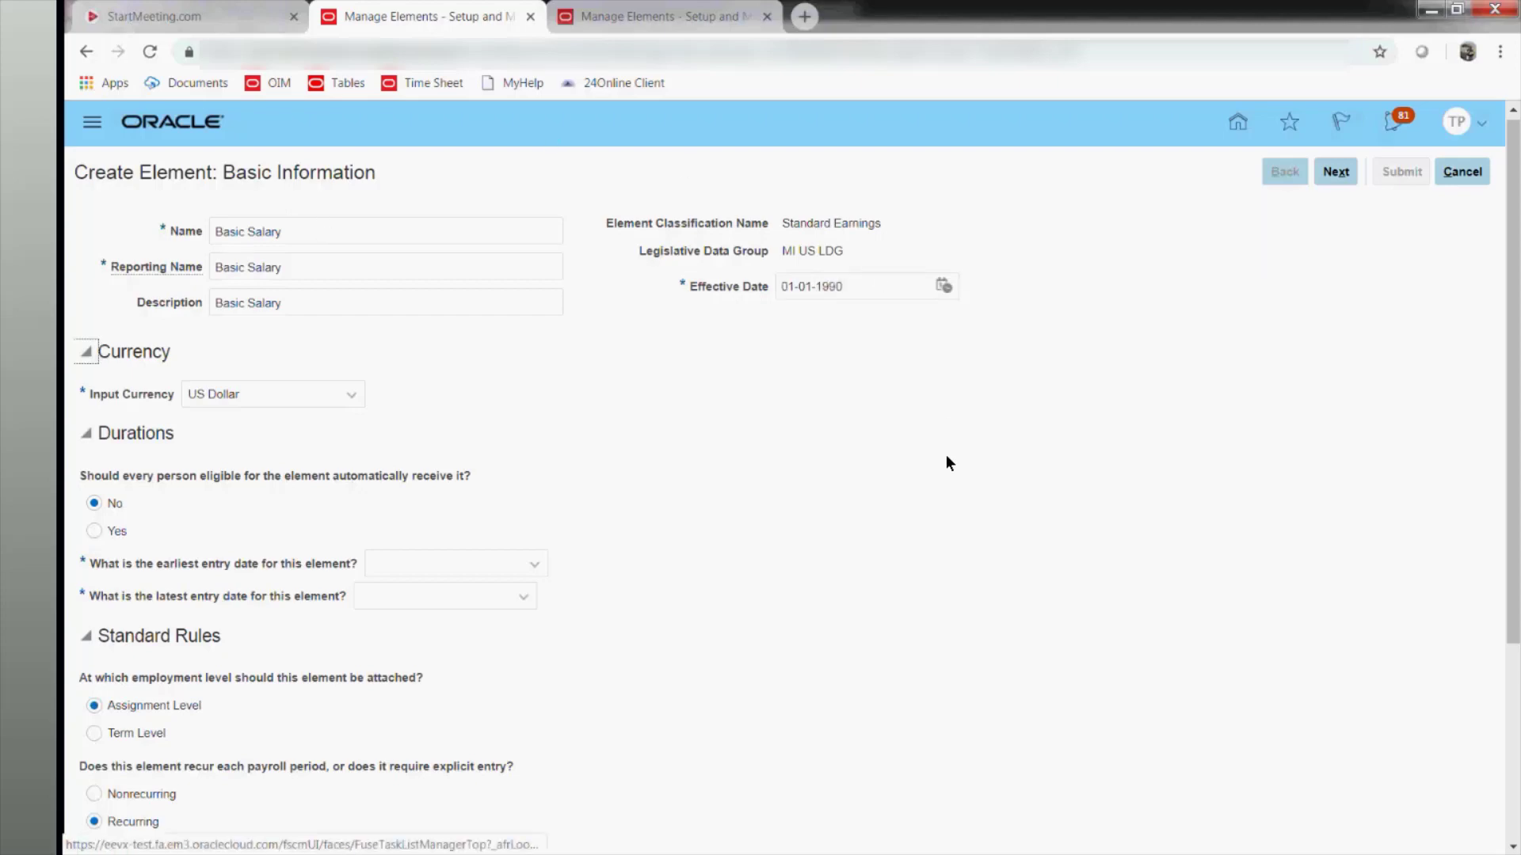
pyautogui.click(93, 533)
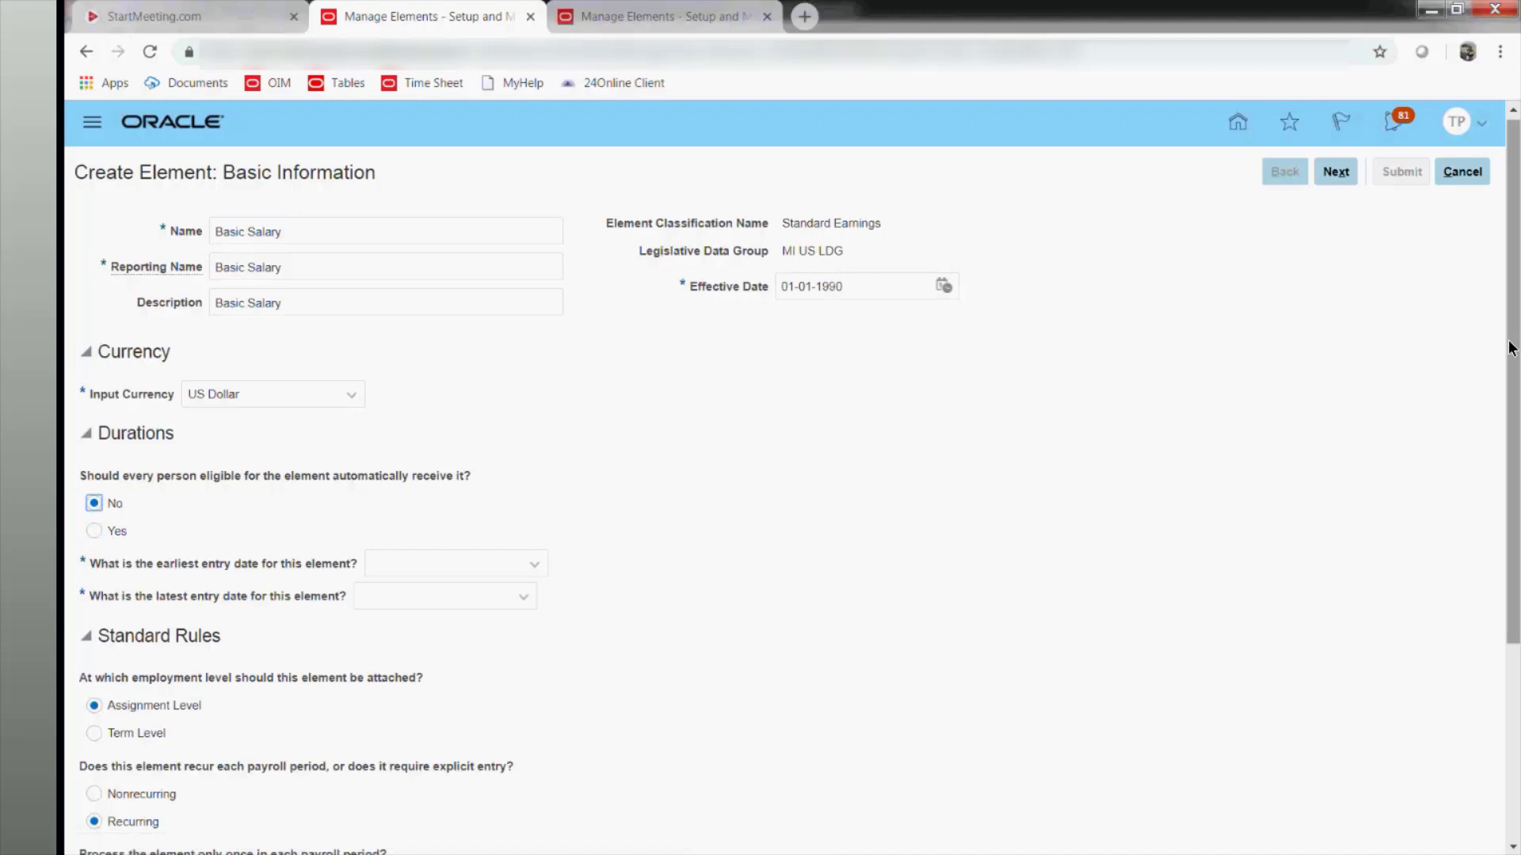
pyautogui.scroll(-2, 1117, 554)
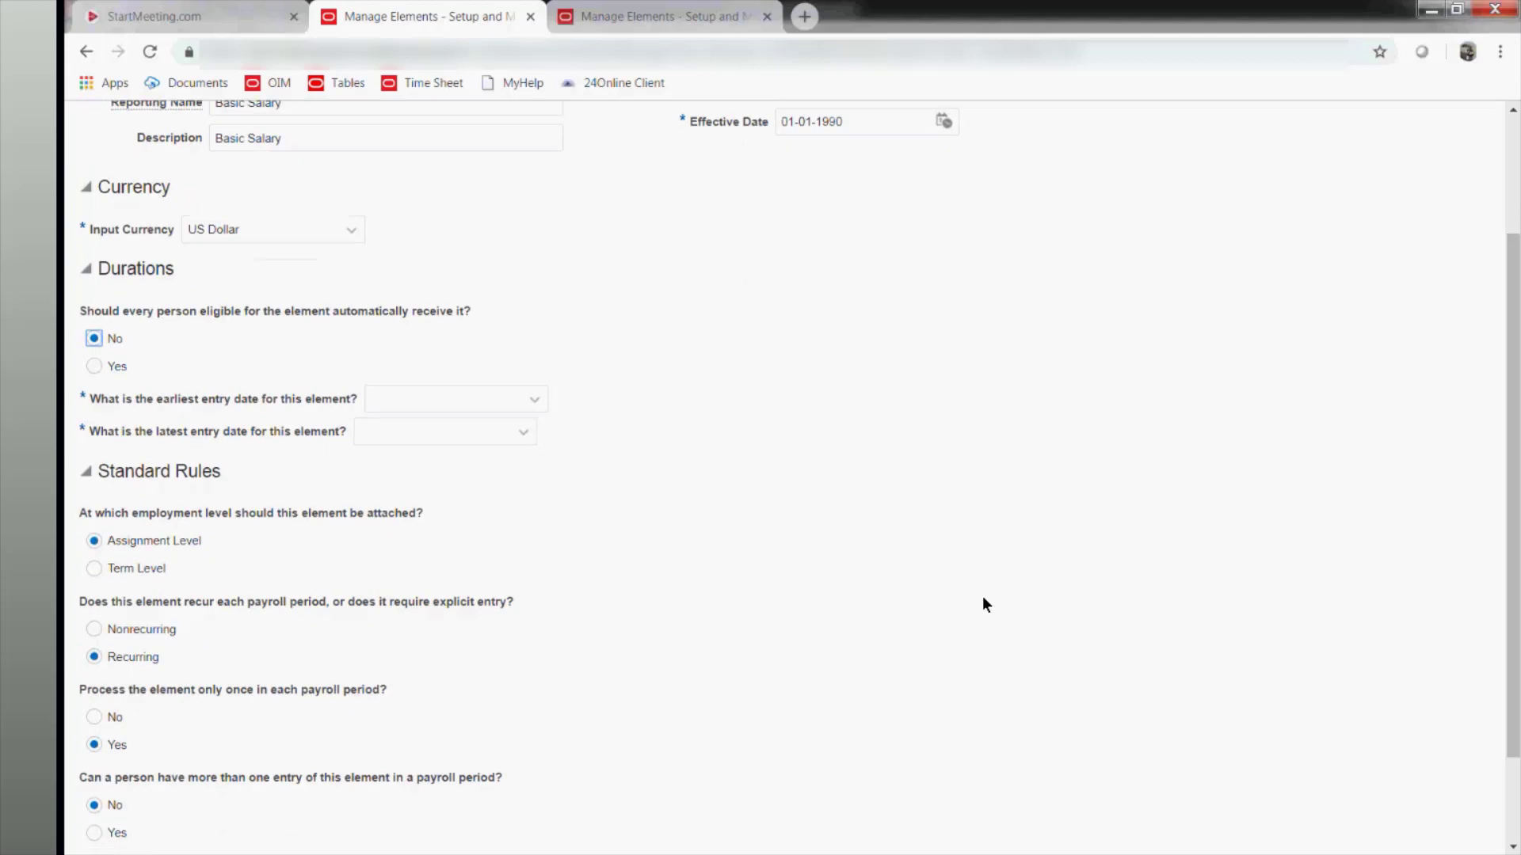
# Switch to the blank Excel workbook and widen column A on Sheet1.
pyautogui.click(12, 358)
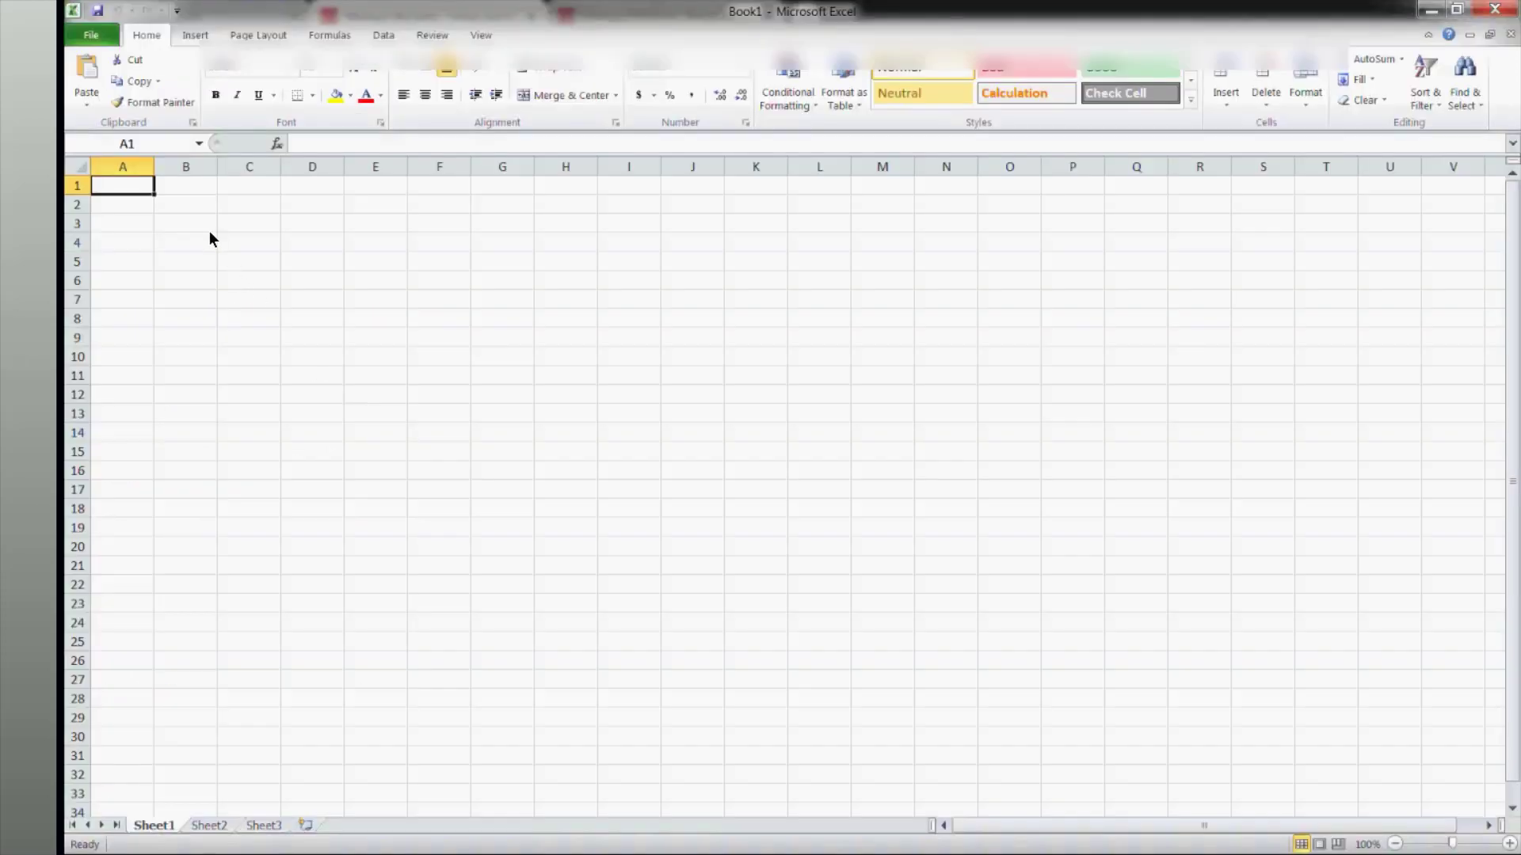
pyautogui.click(165, 167)
pyautogui.moveTo(151, 167); pyautogui.dragTo(436, 168)
# Enter "Basic Salary" in cell A2 and "Housing Alloance" in cell A3.
pyautogui.click(282, 216)
pyautogui.click(283, 198)
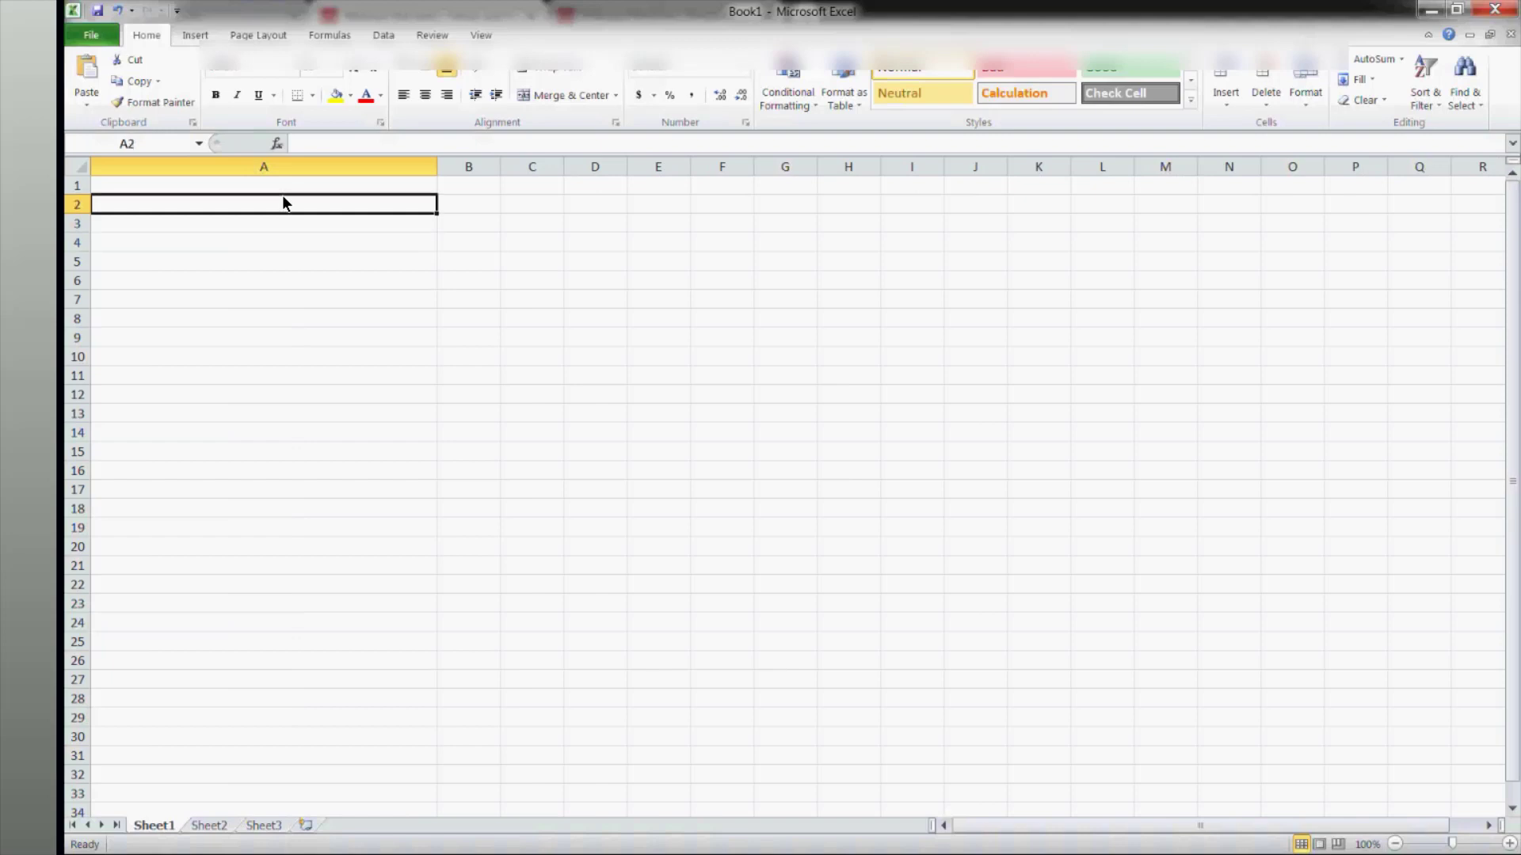
pyautogui.write('Basic Salary')
pyautogui.press('Tab')
pyautogui.press('Down')
pyautogui.press('Left')
pyautogui.write('Hoursi')
pyautogui.press('BackSpace')
pyautogui.press('BackSpace')
pyautogui.press('BackSpace')
pyautogui.write('sing Alloance')
pyautogui.press('Return')
# Add "Transportation Allowance" in cell A4 and "Car Allowance" in cell A5.
pyautogui.write('Transportation Allowance')
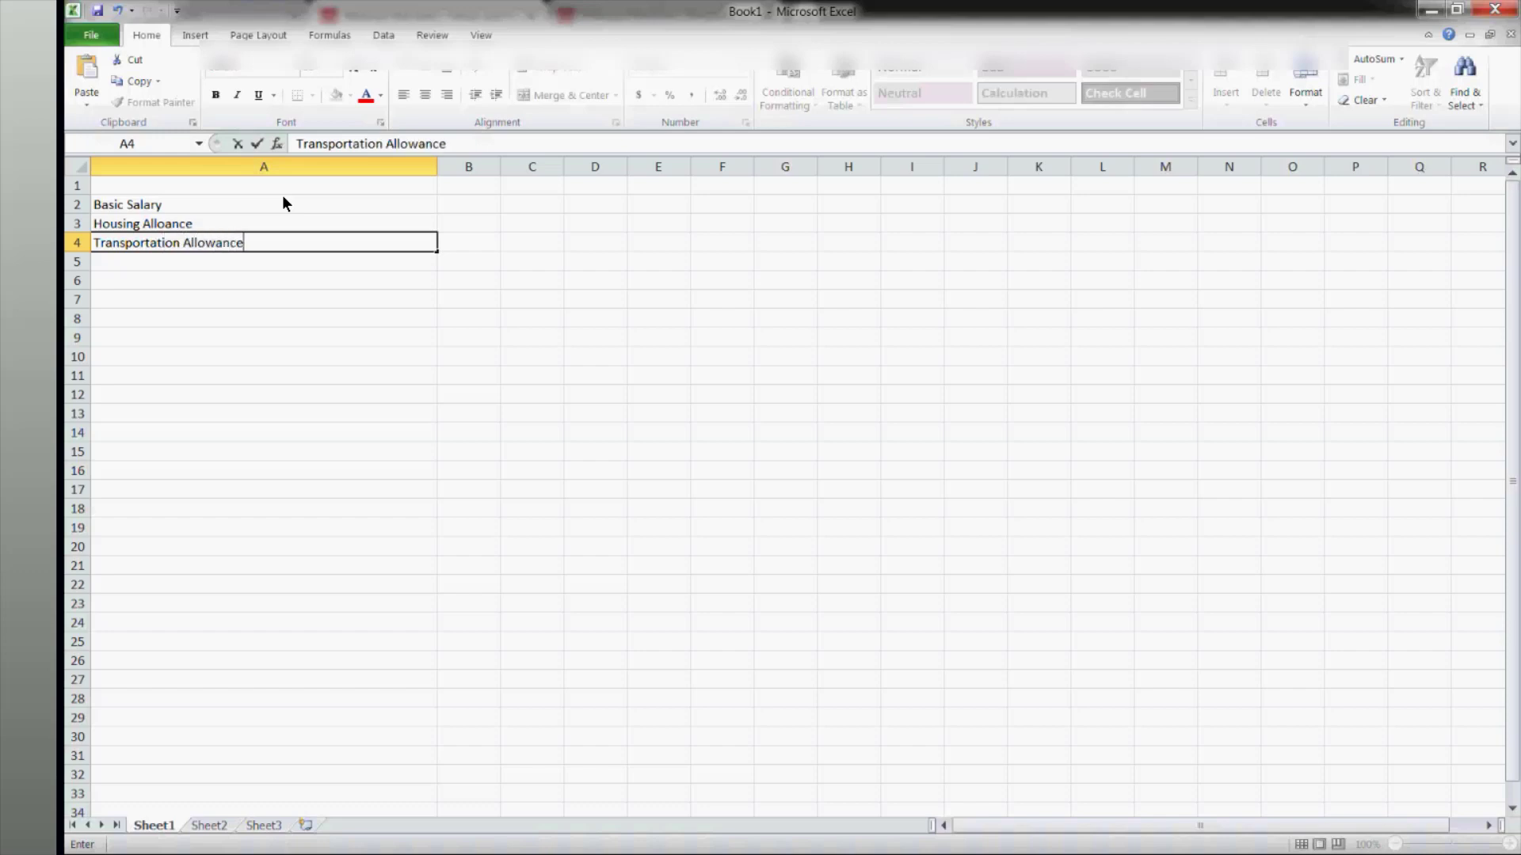
pyautogui.press('Return')
pyautogui.write('Car Allowance')
pyautogui.press('Return')
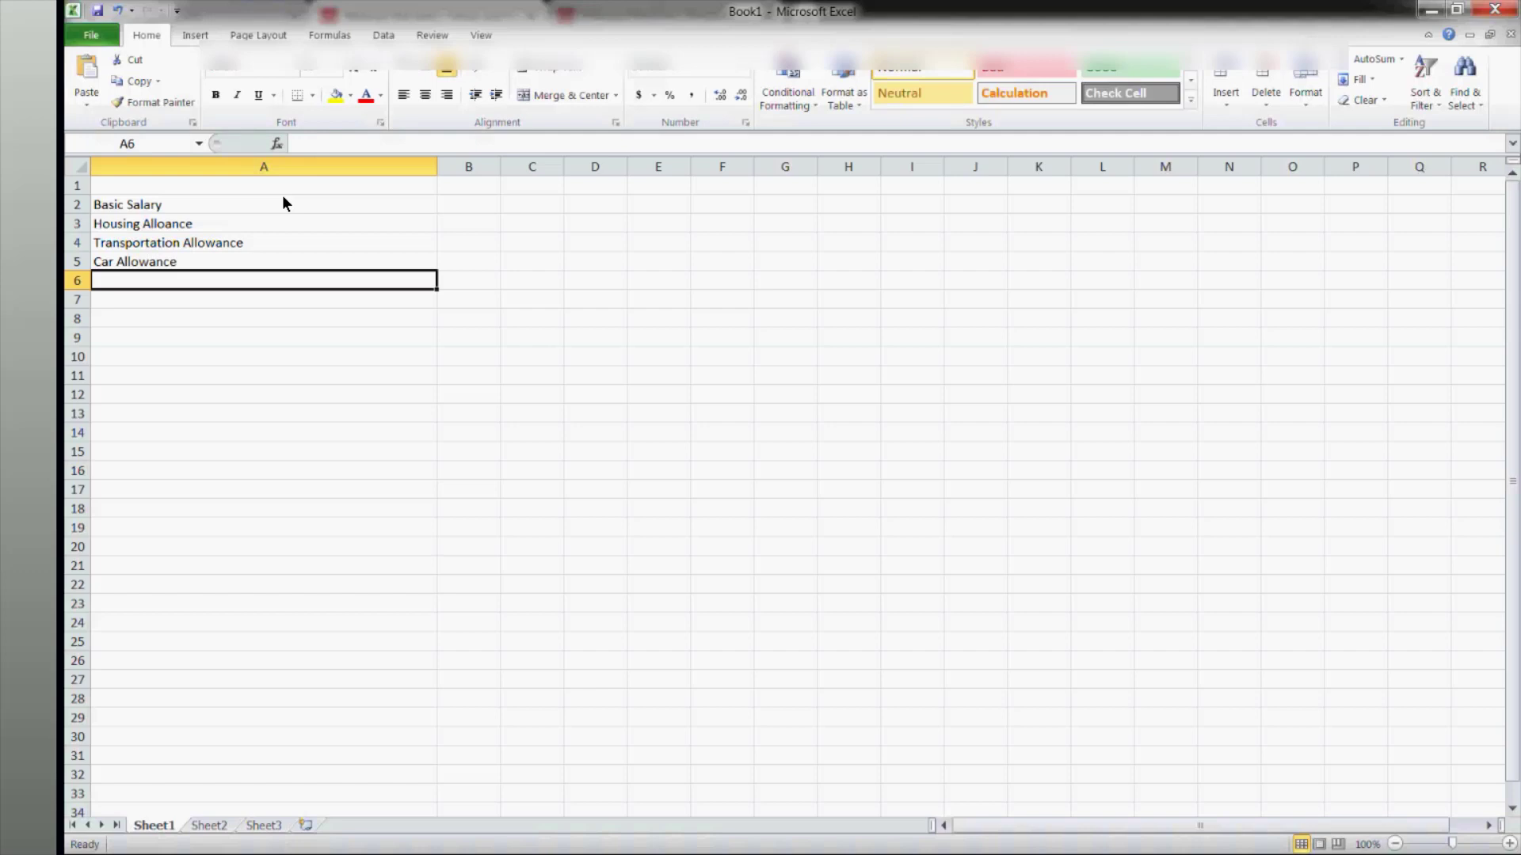
# Enter the amount 3000 for Basic Salary in B2 and 4000 for the housing allowance in B3.
pyautogui.click(470, 224)
pyautogui.click(477, 204)
pyautogui.write('3000')
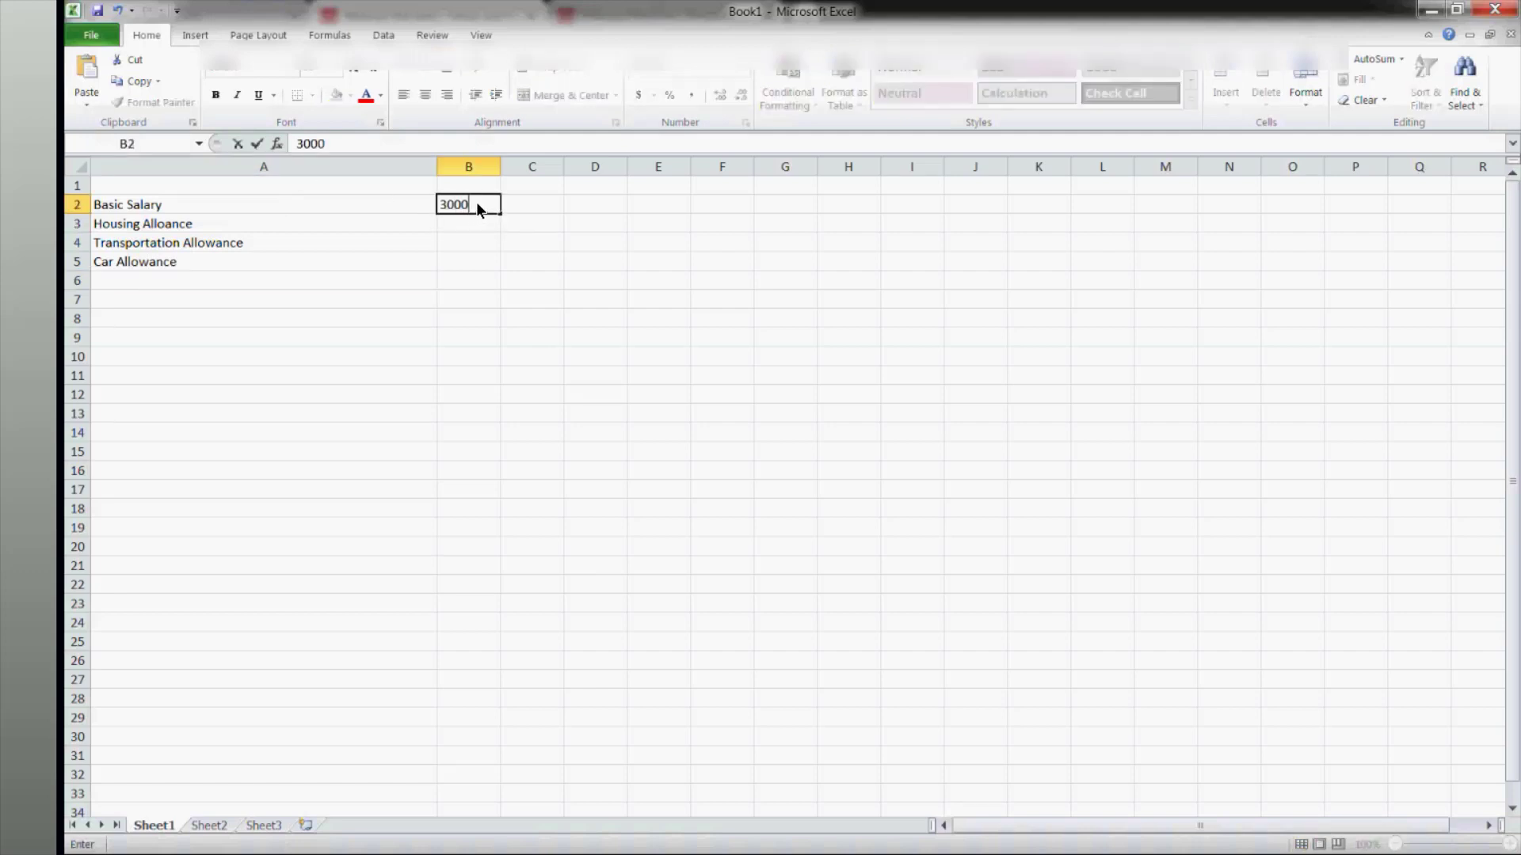
pyautogui.press('Return')
pyautogui.write('4000')
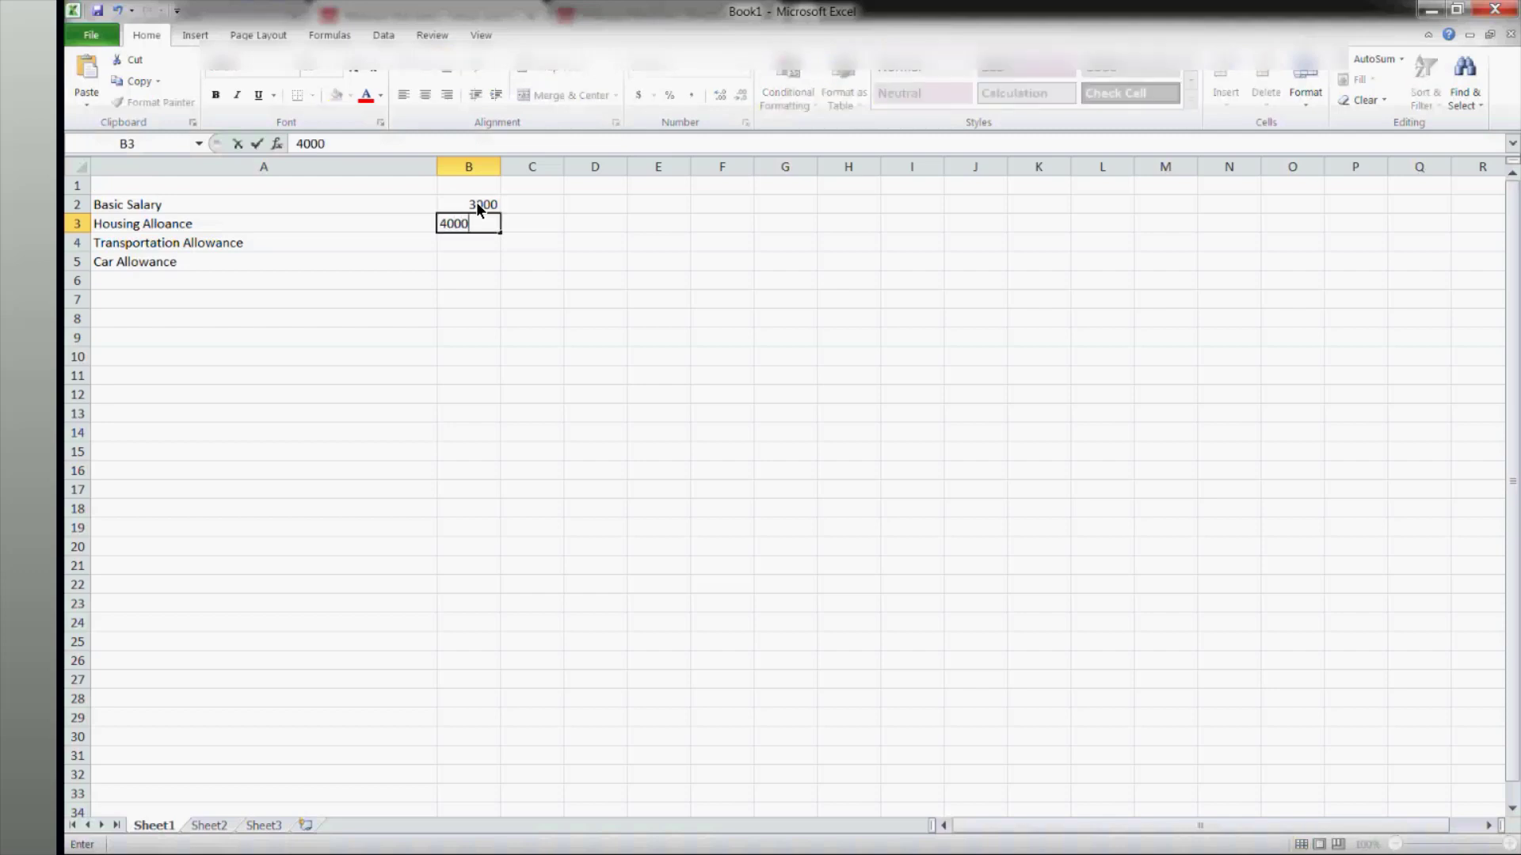
pyautogui.press('Return')
# Review the pay components and amounts in the worksheet alongside the Create Element form in the browser.
pyautogui.moveTo(399, 203); pyautogui.dragTo(479, 263)
pyautogui.click(325, 283)
pyautogui.click(466, 282)
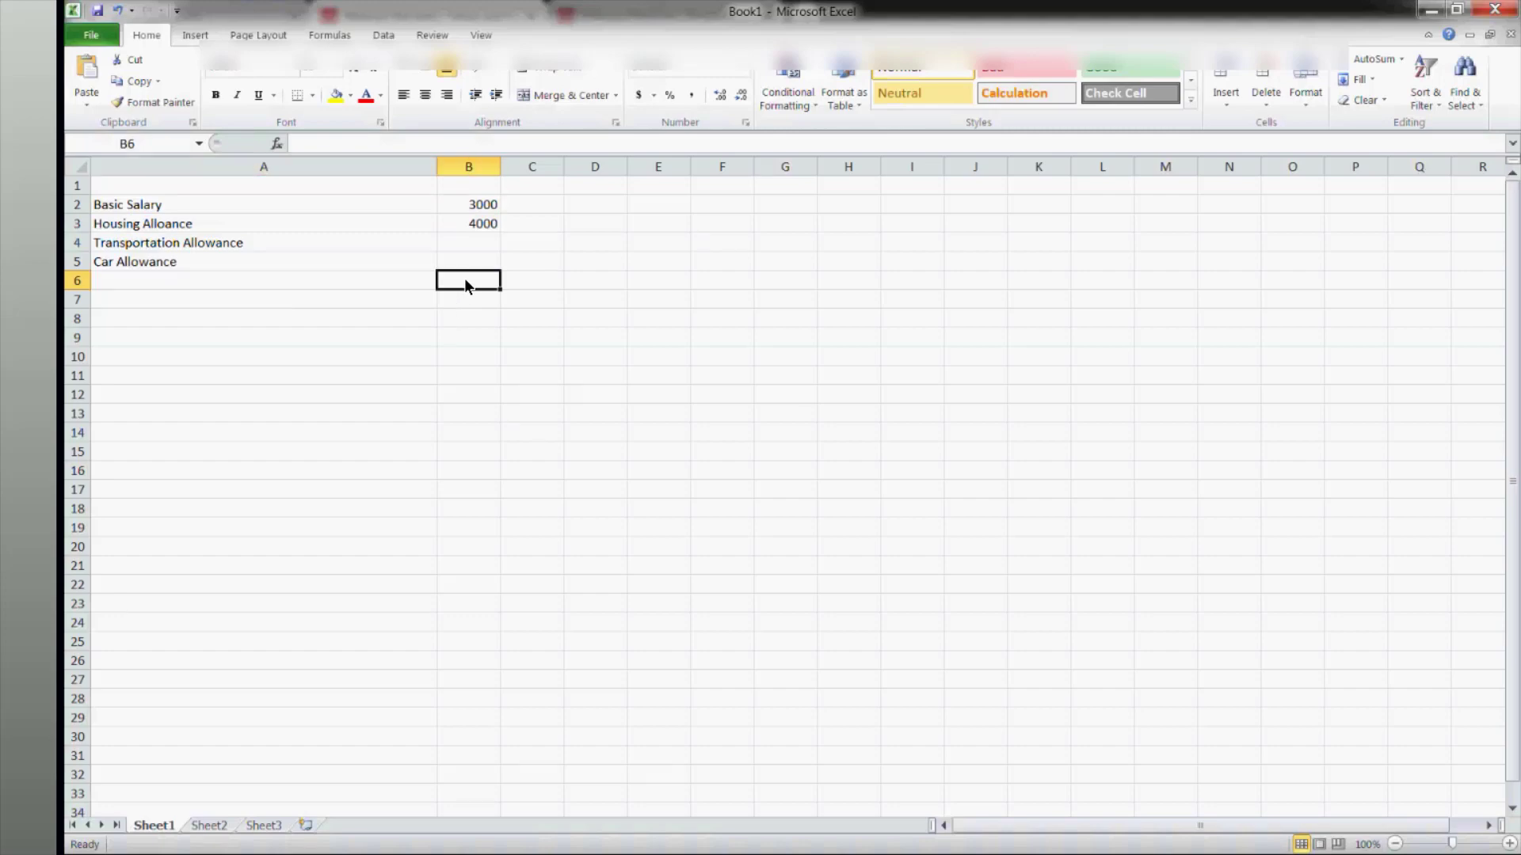
pyautogui.hotkey('alt', 'Tab')
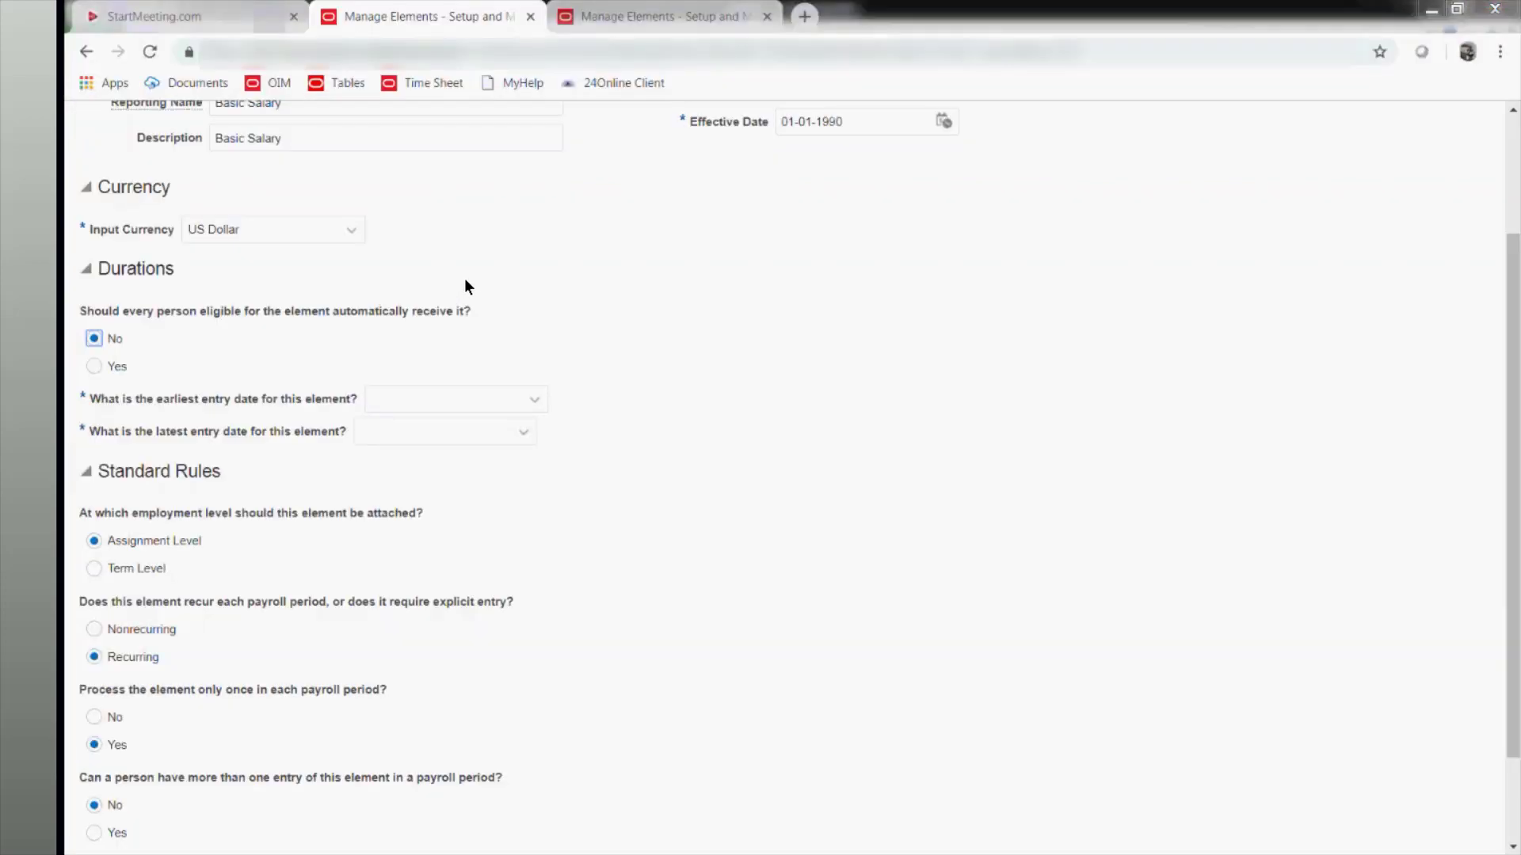
pyautogui.hotkey('alt', 'Tab')
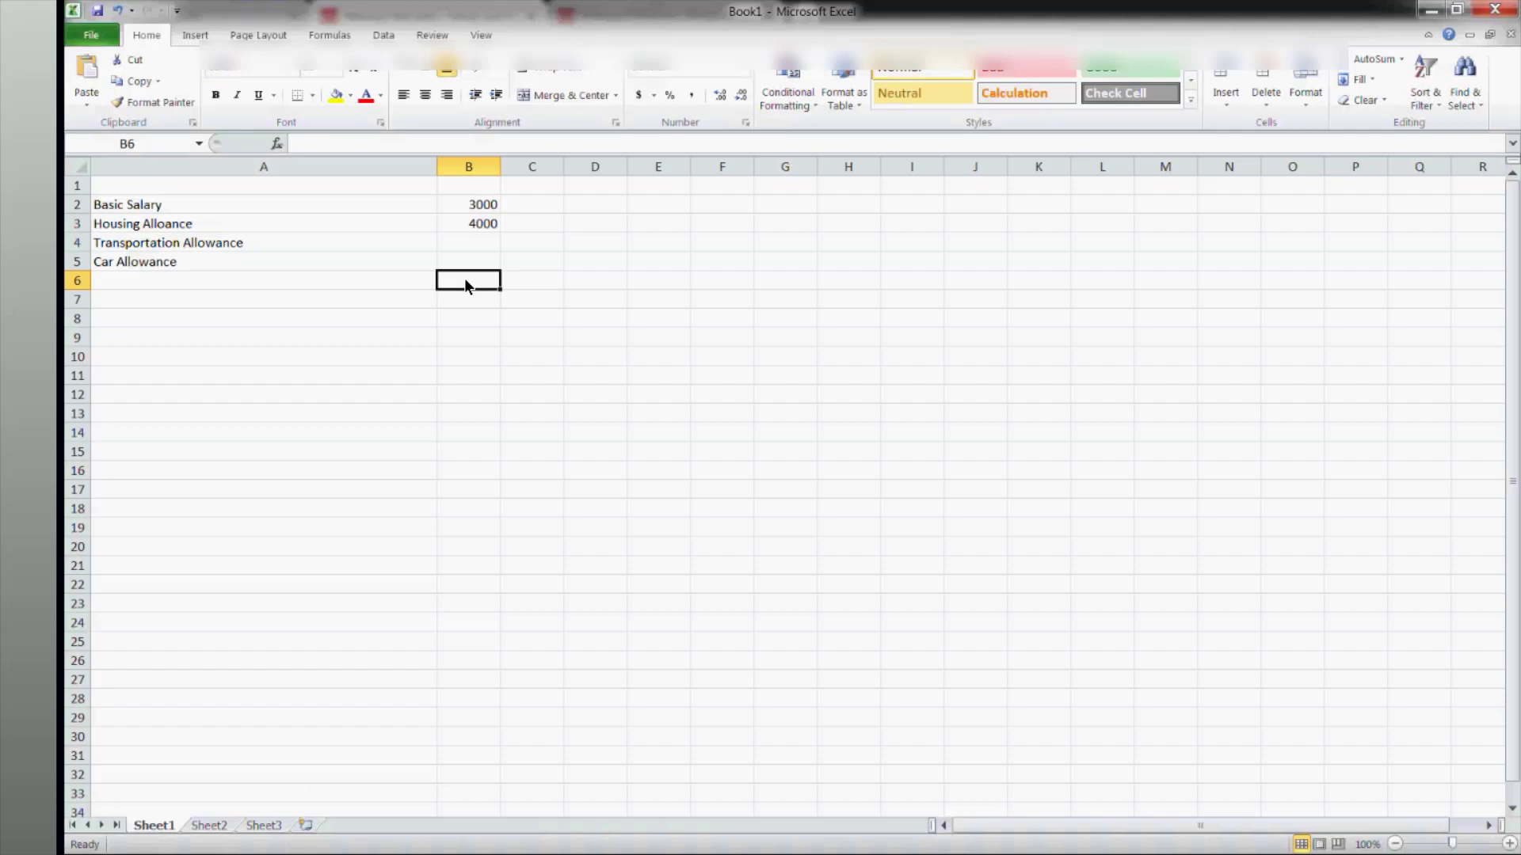
# Back in Oracle, set the earliest entry date to First Standard Earning Date and the latest to Last Standard Earning Date, and proceed to Additional Details.
pyautogui.hotkey('alt', 'Tab')
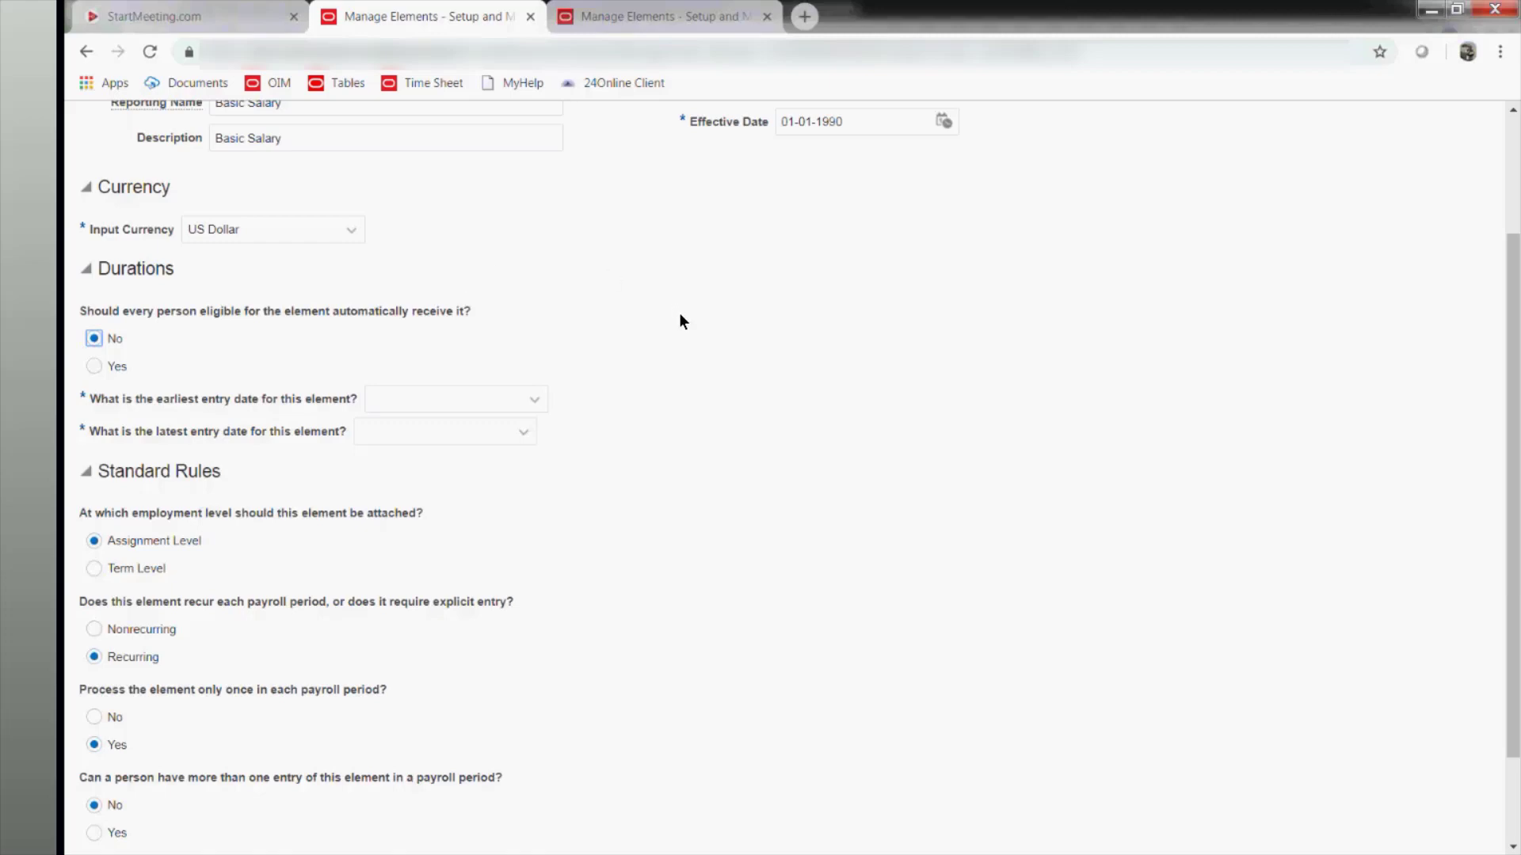
pyautogui.click(478, 400)
pyautogui.scroll(-1, 435, 396)
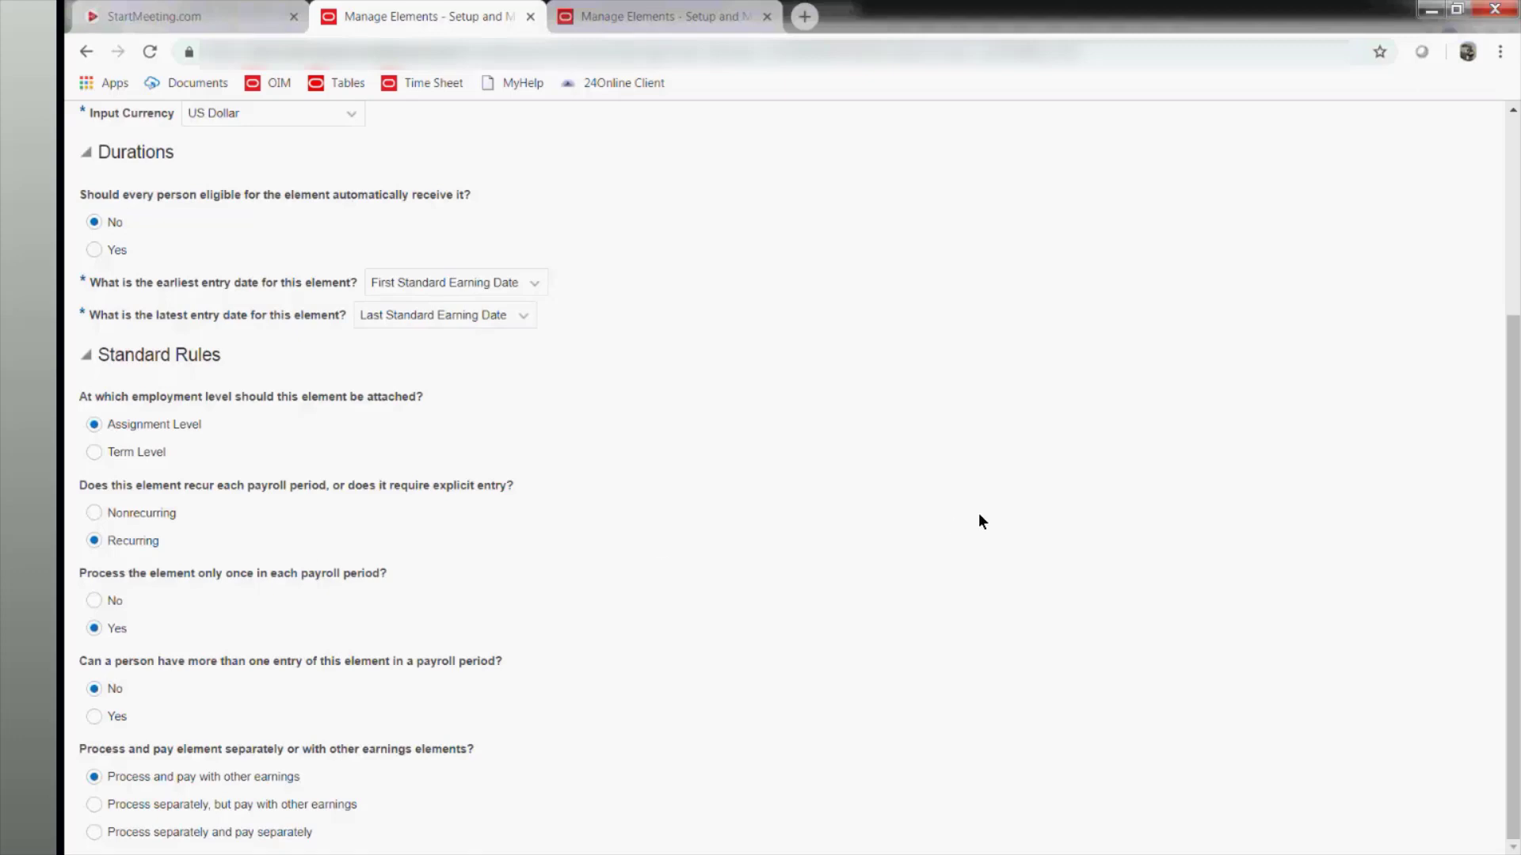
pyautogui.scroll(3, 979, 516)
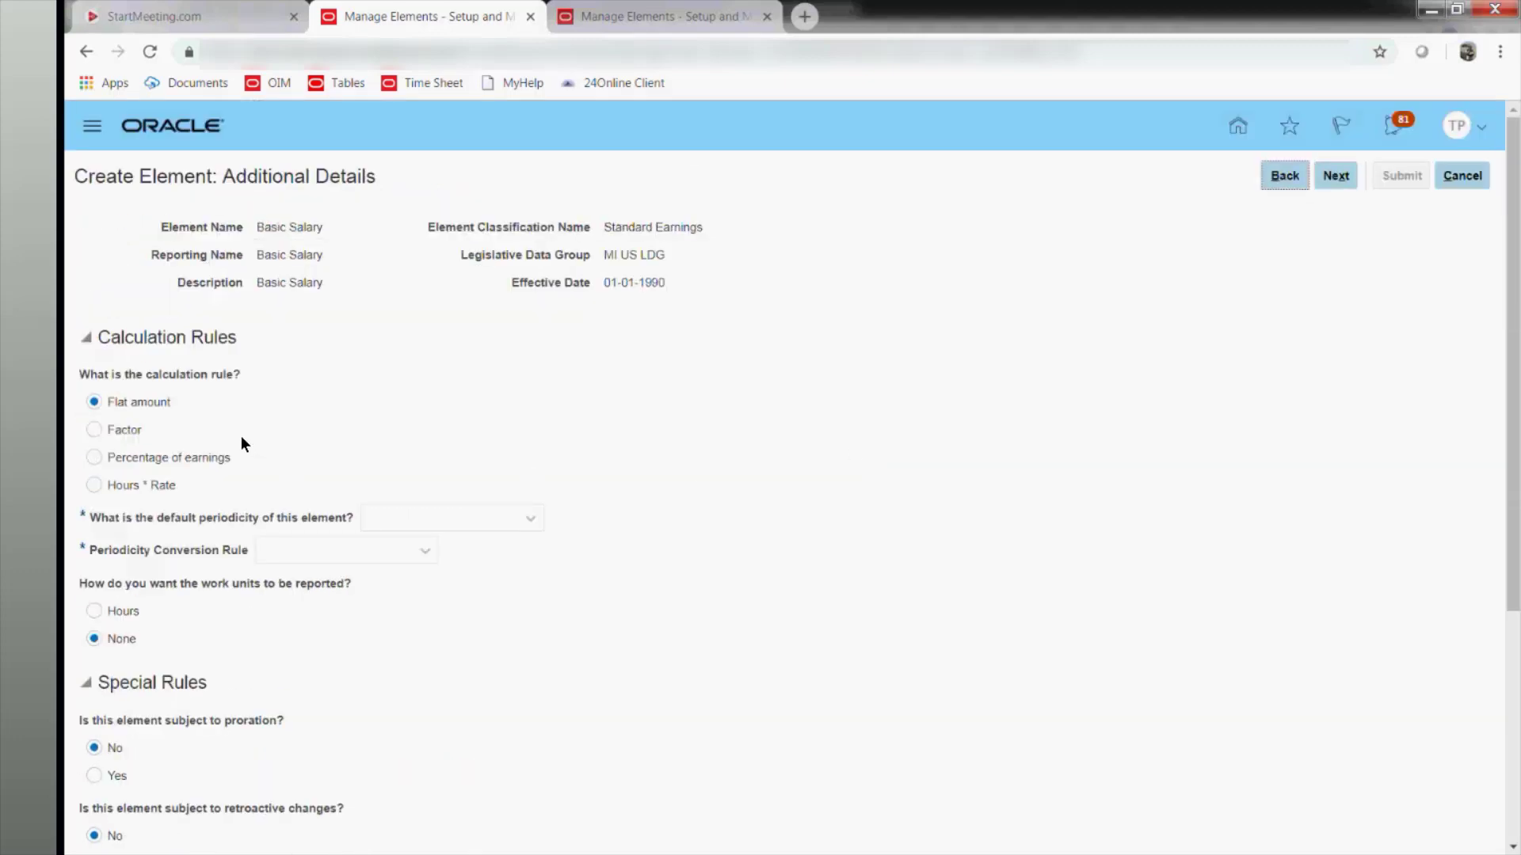
# Set the element's default periodicity to Calendar Month and its periodicity conversion rule to Standard Rate Annualized.
pyautogui.scroll(-1, 714, 412)
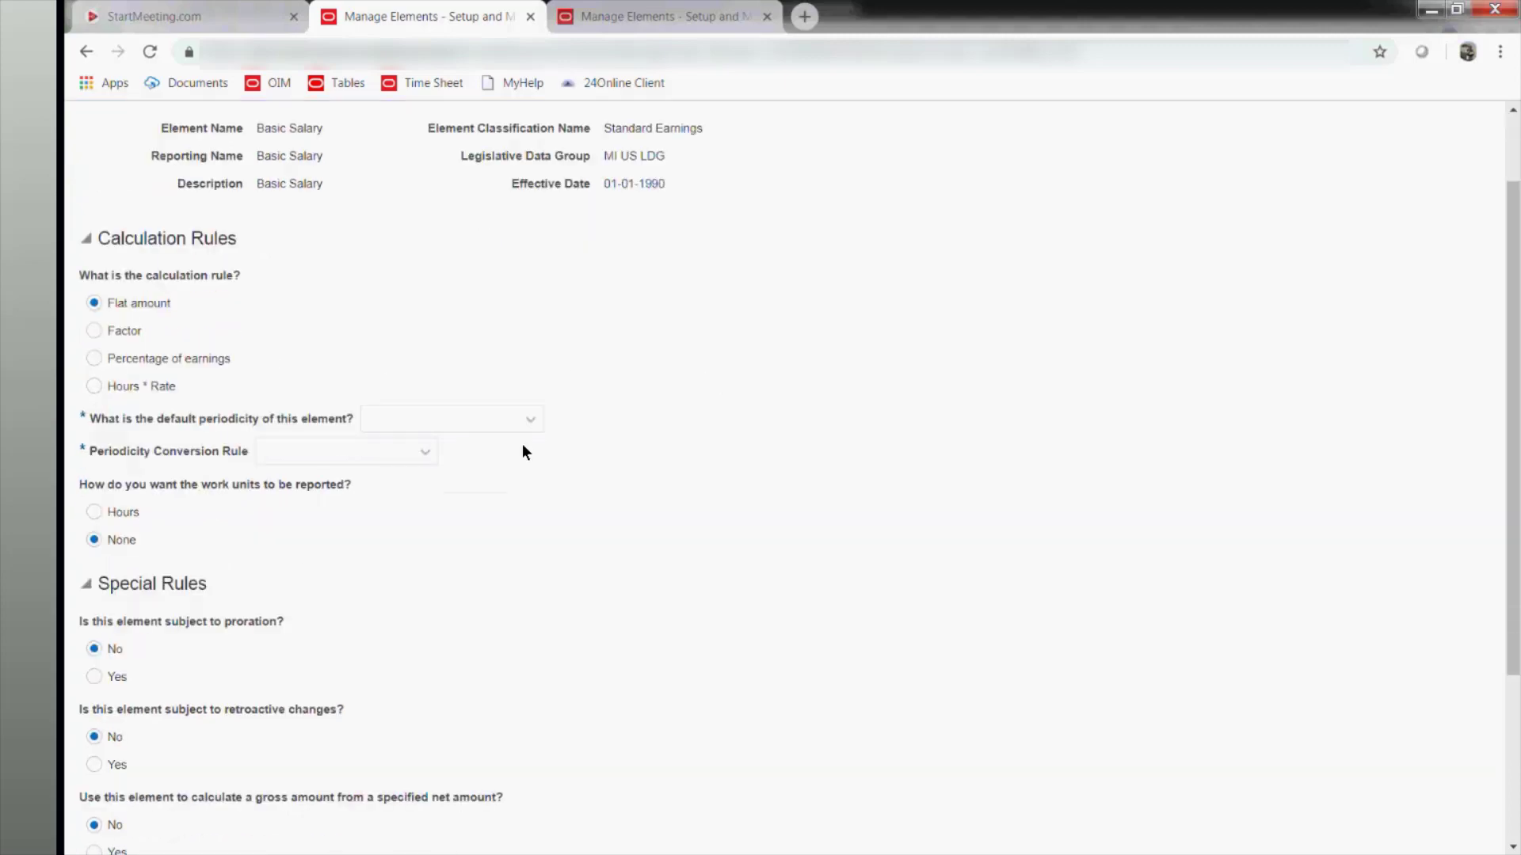
pyautogui.click(468, 425)
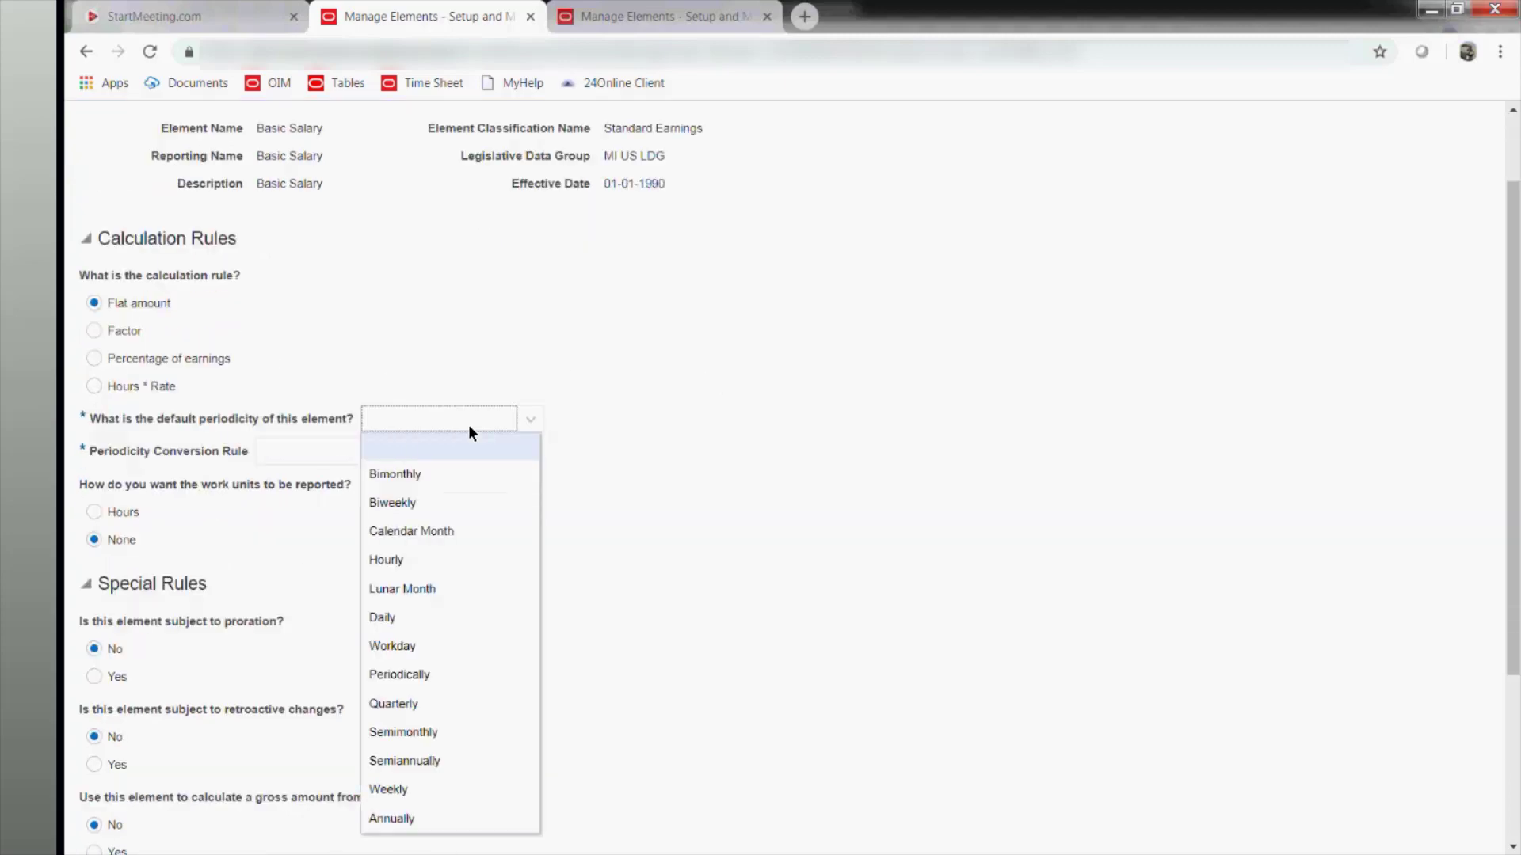
pyautogui.click(449, 539)
pyautogui.click(385, 459)
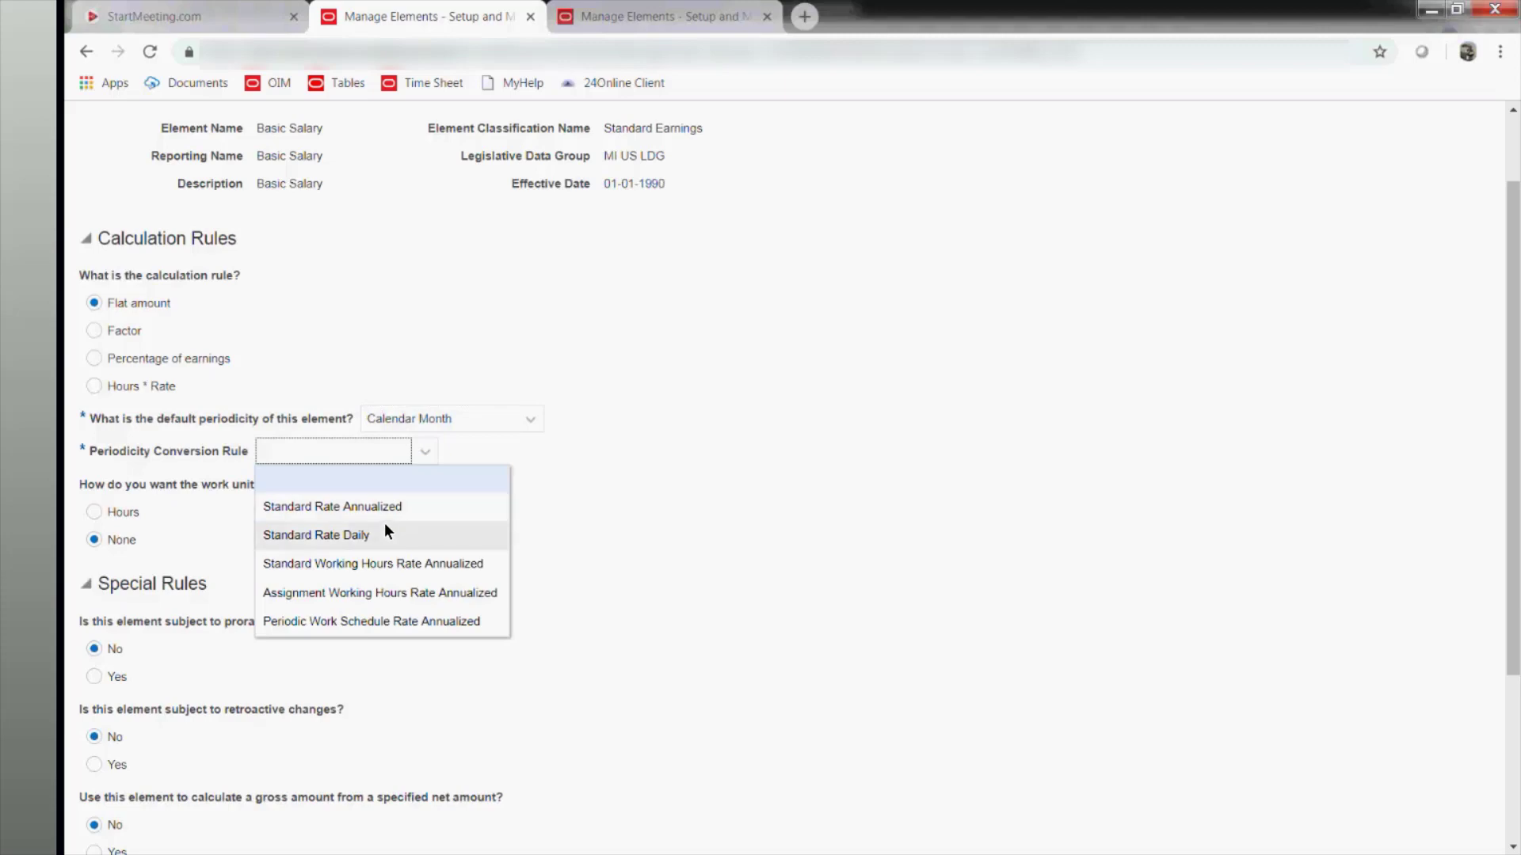
pyautogui.click(399, 506)
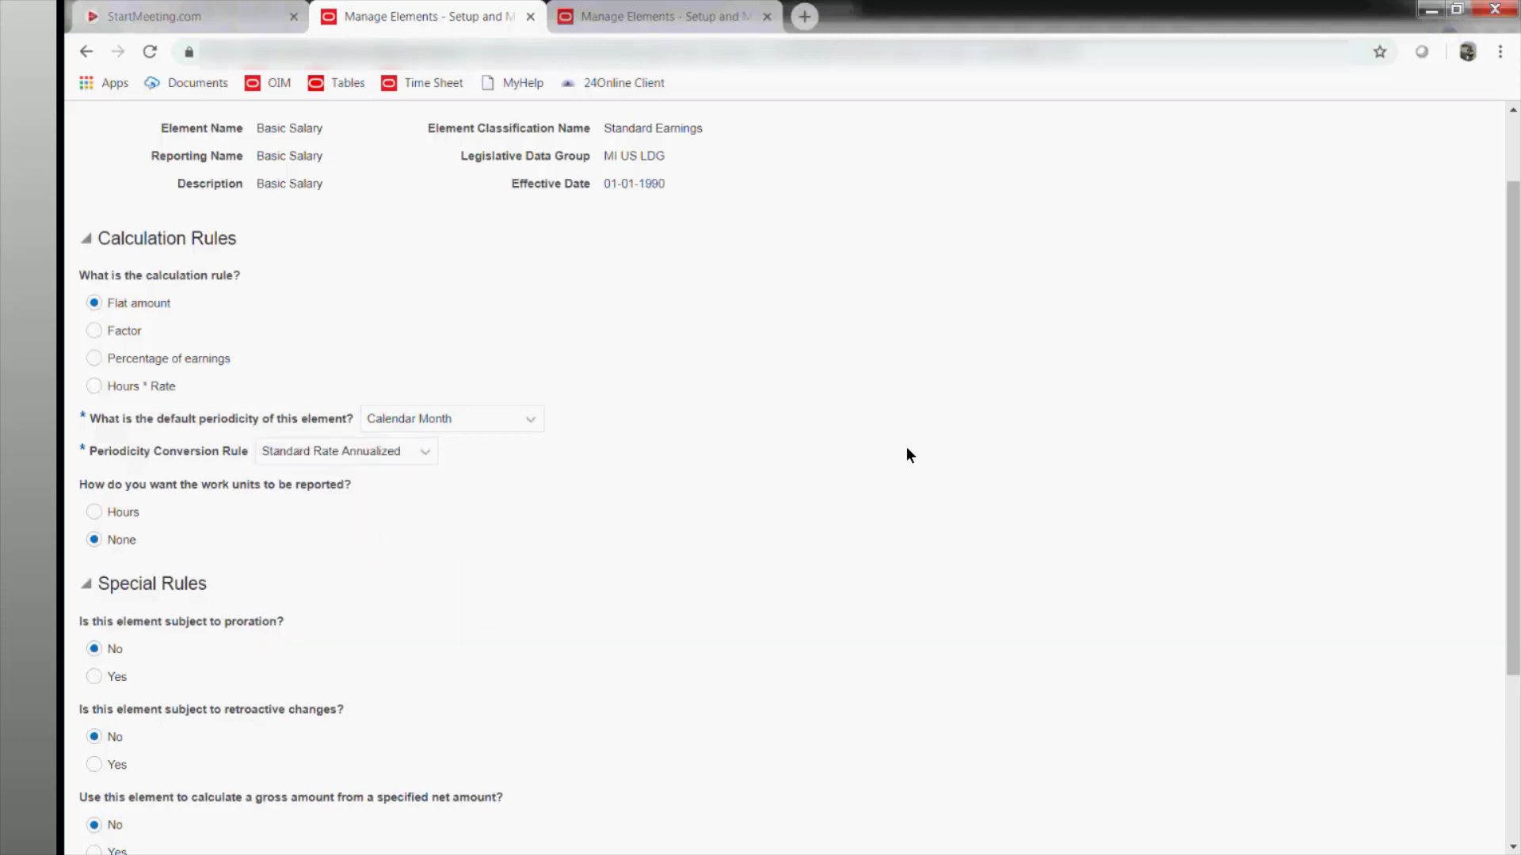
# Keep the default special and FLSA rules, proceed to the Review page and submit the Basic Salary element.
pyautogui.scroll(-3, 907, 449)
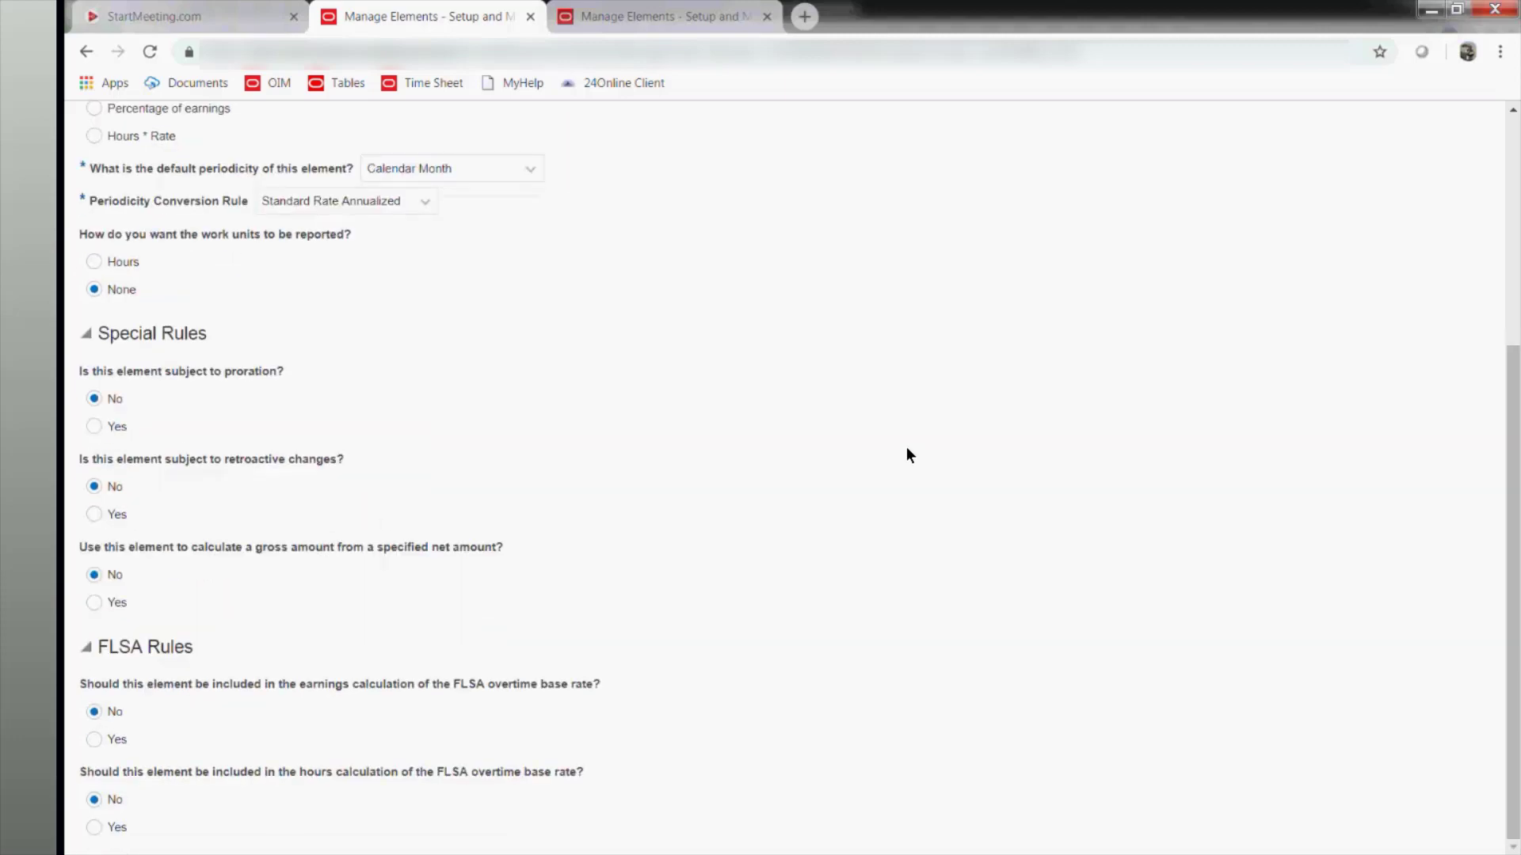
pyautogui.scroll(4, 907, 449)
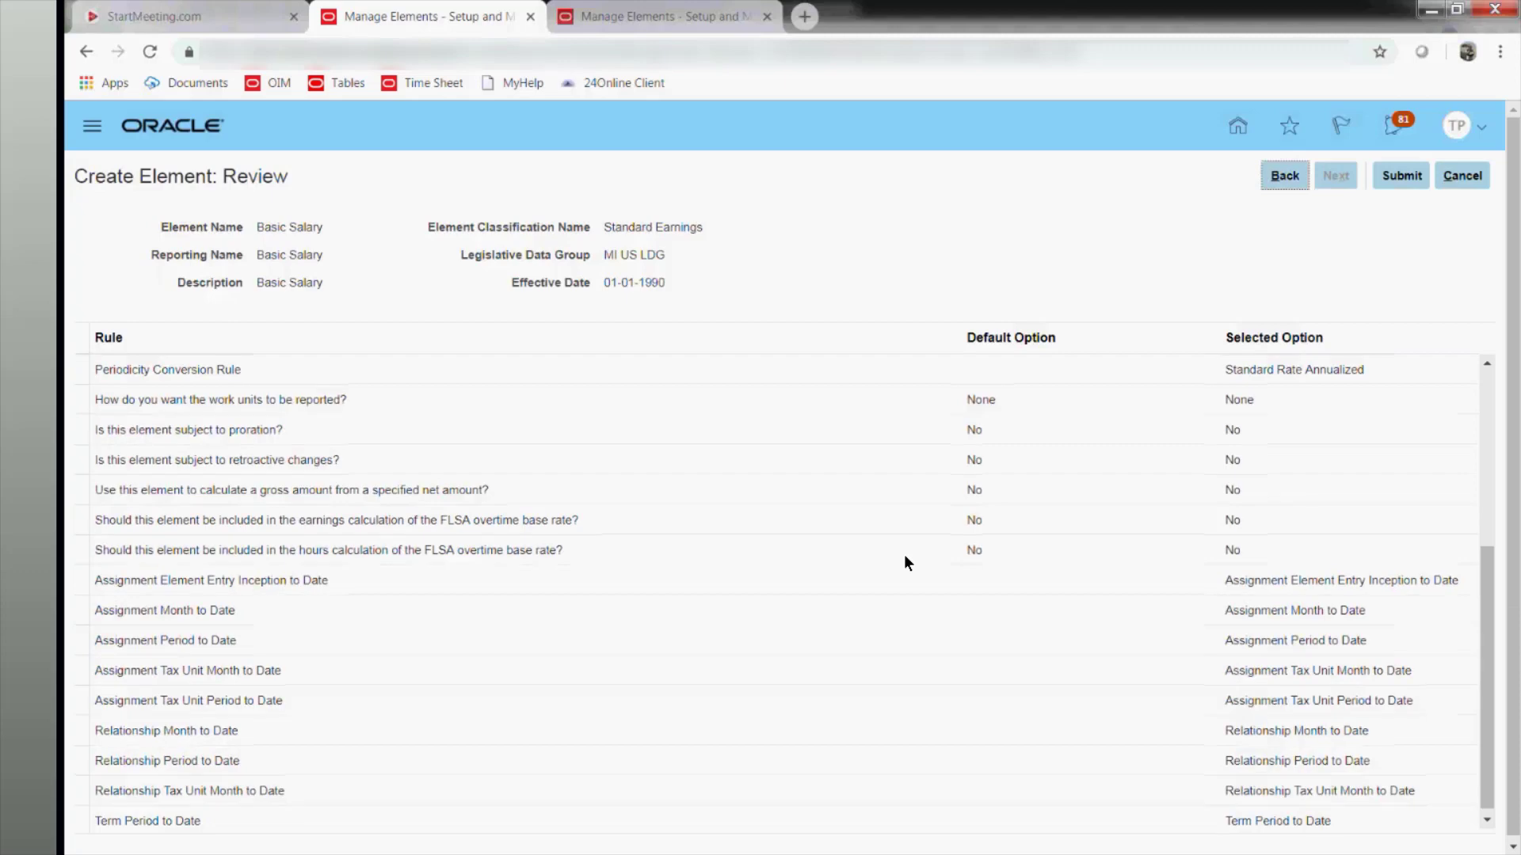
pyautogui.hotkey('alt', 'm')
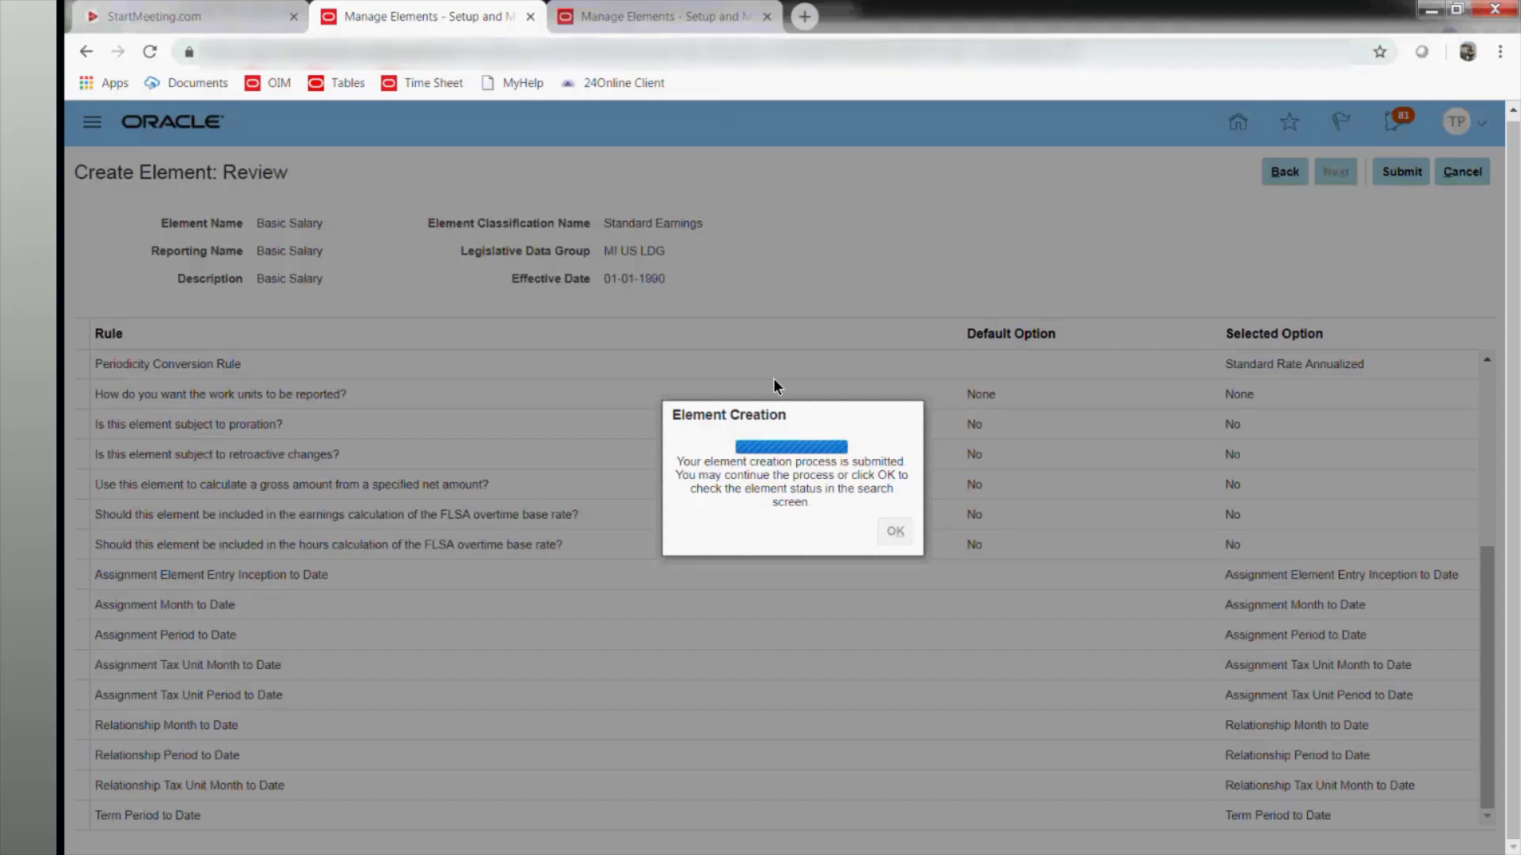
# View the Create Element form in the other Manage Elements tab and return to the submitted element.
pyautogui.click(697, 10)
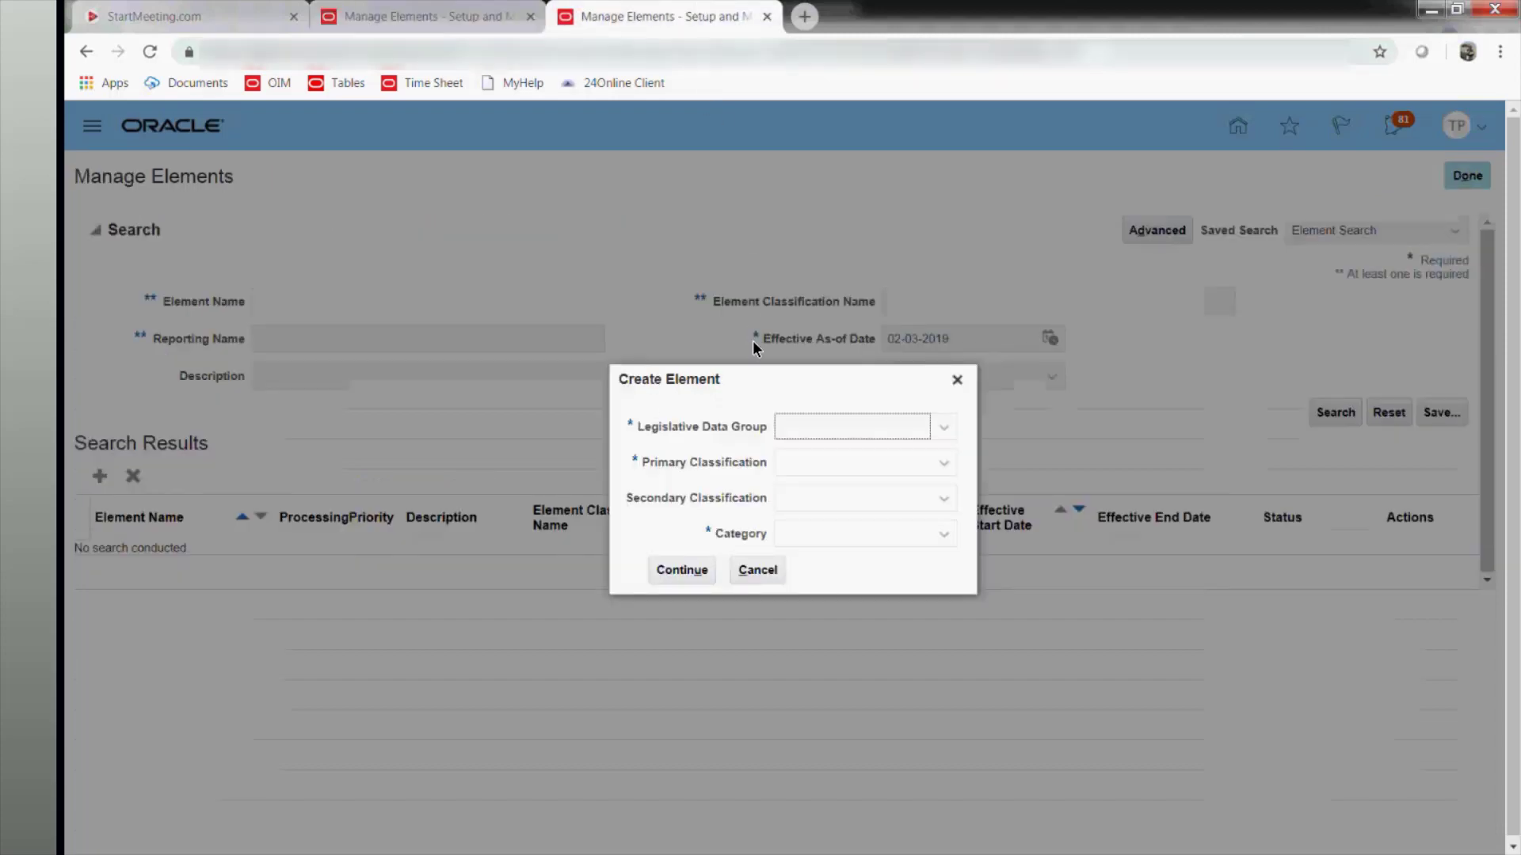
pyautogui.click(388, 11)
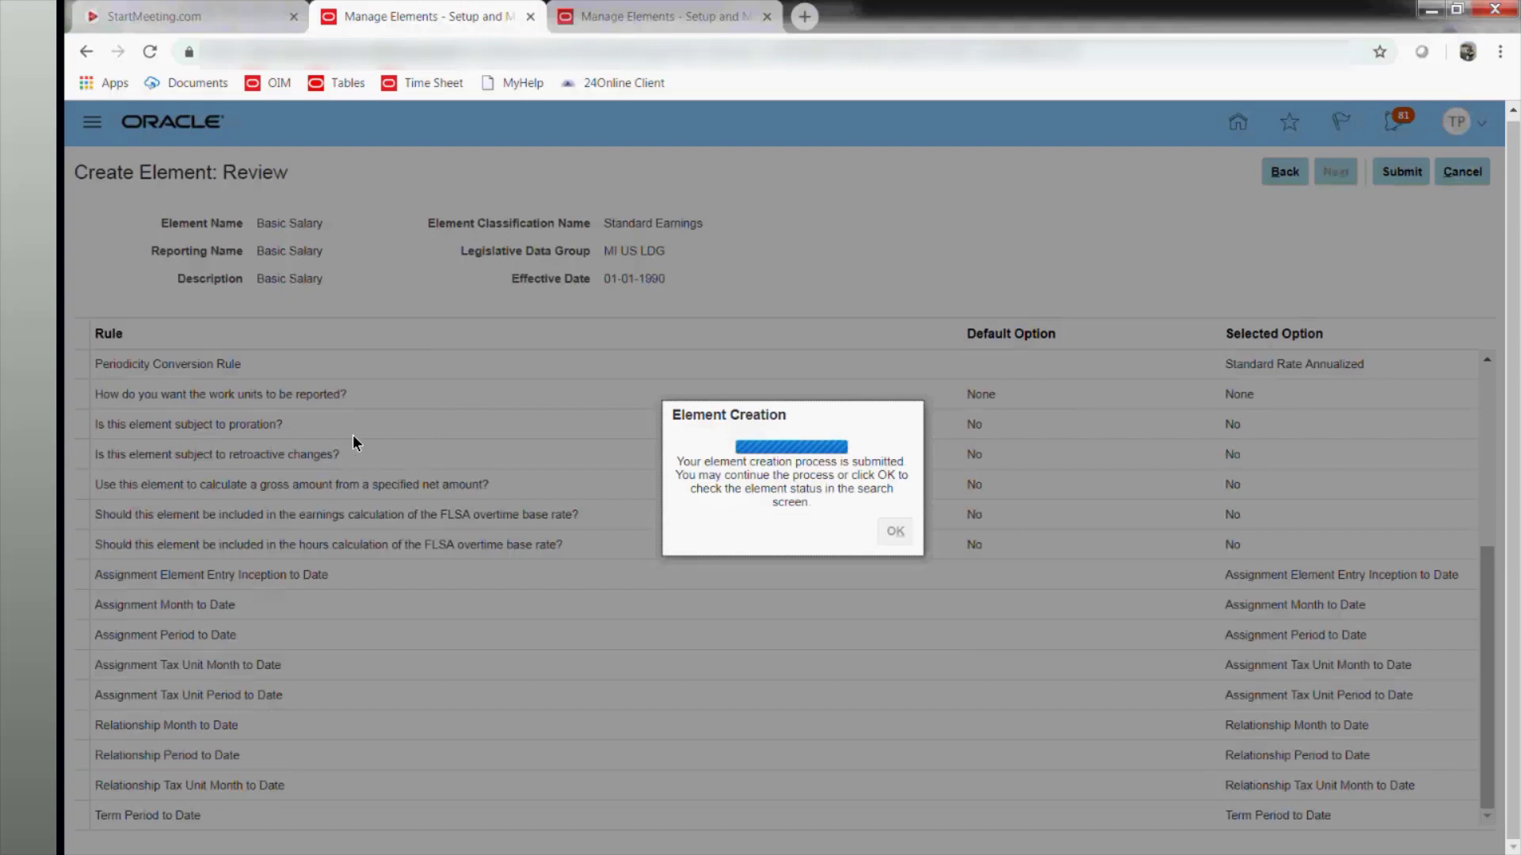
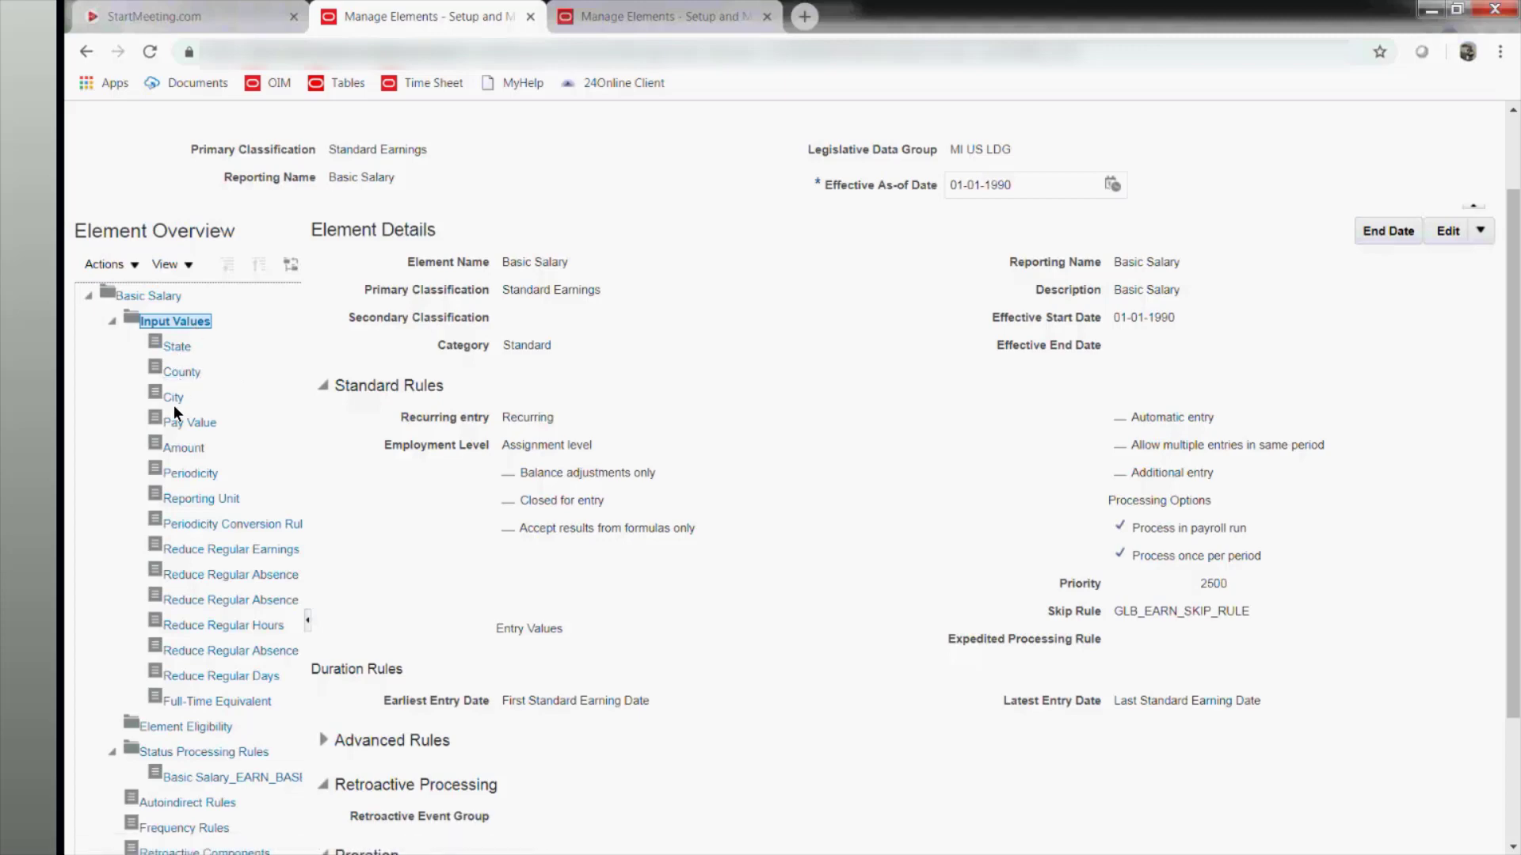
# Compare the Amount, State and Pay Value input values of the Basic Salary element, checking special purpose and unit of measure.
pyautogui.click(174, 449)
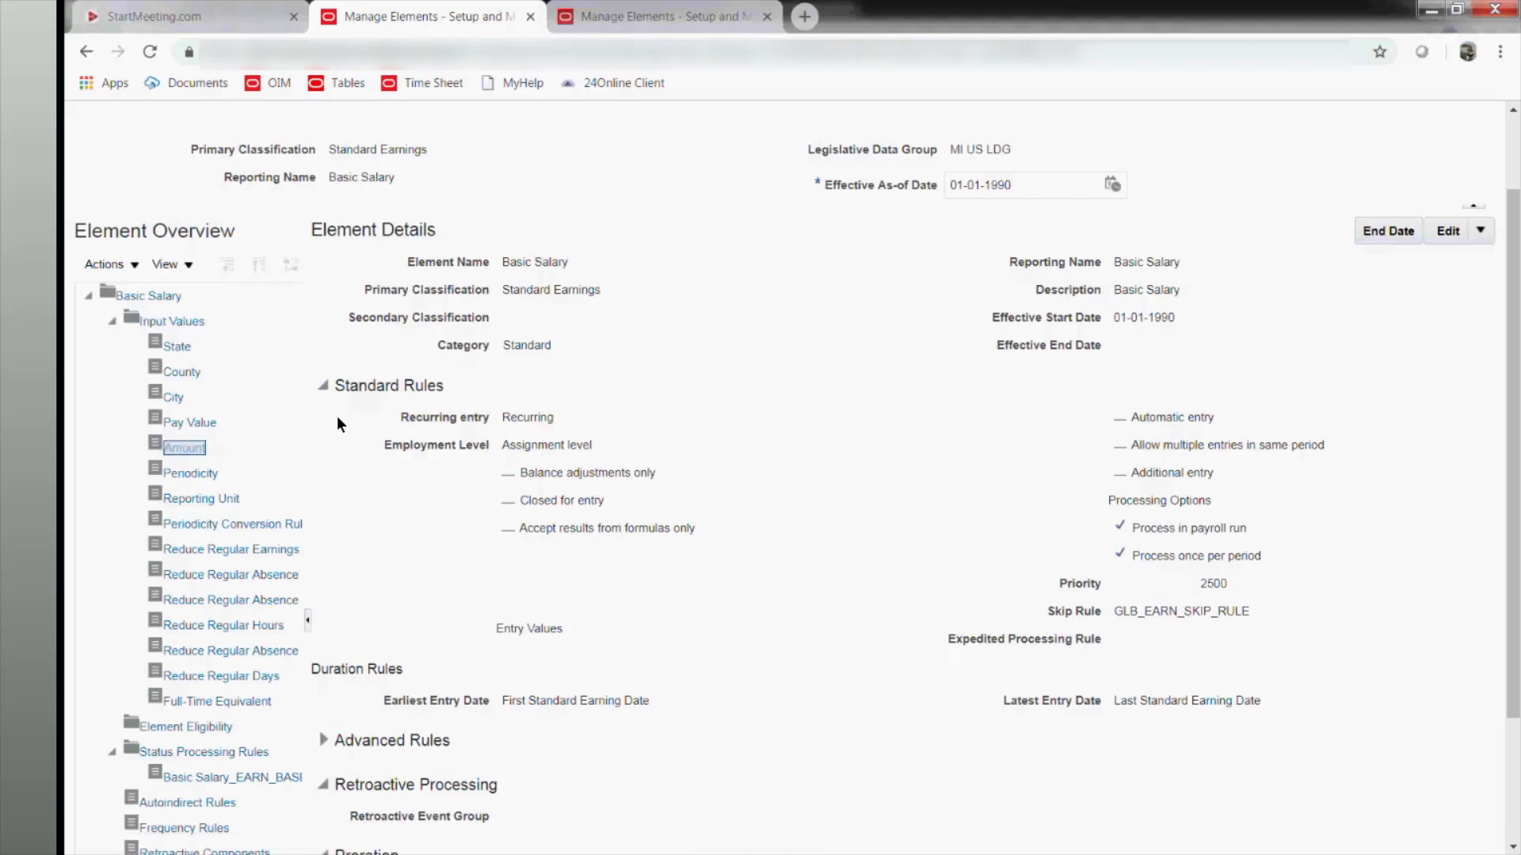
pyautogui.click(579, 321)
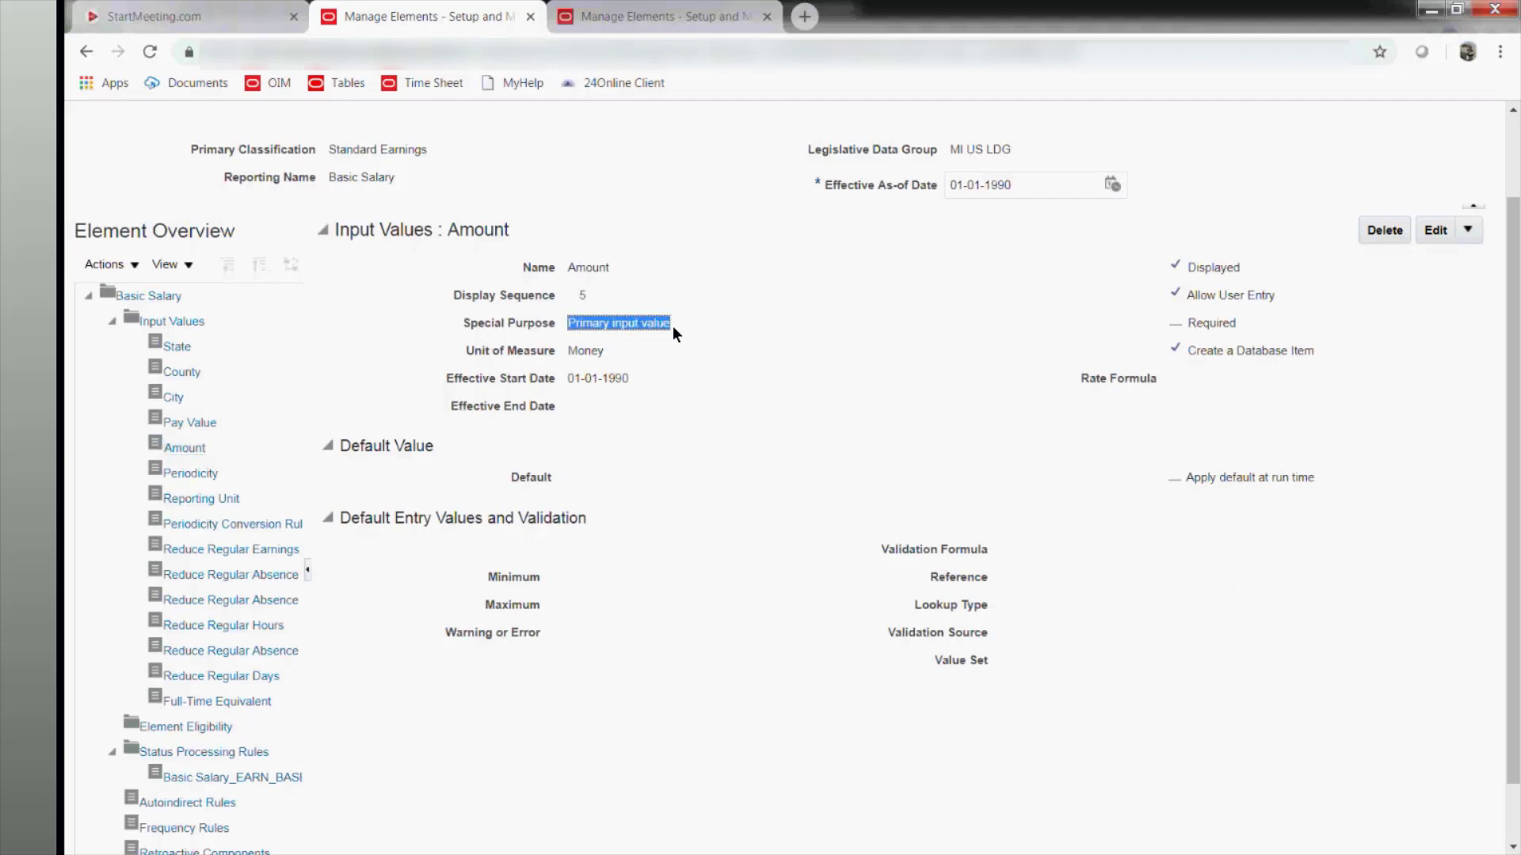
pyautogui.click(176, 347)
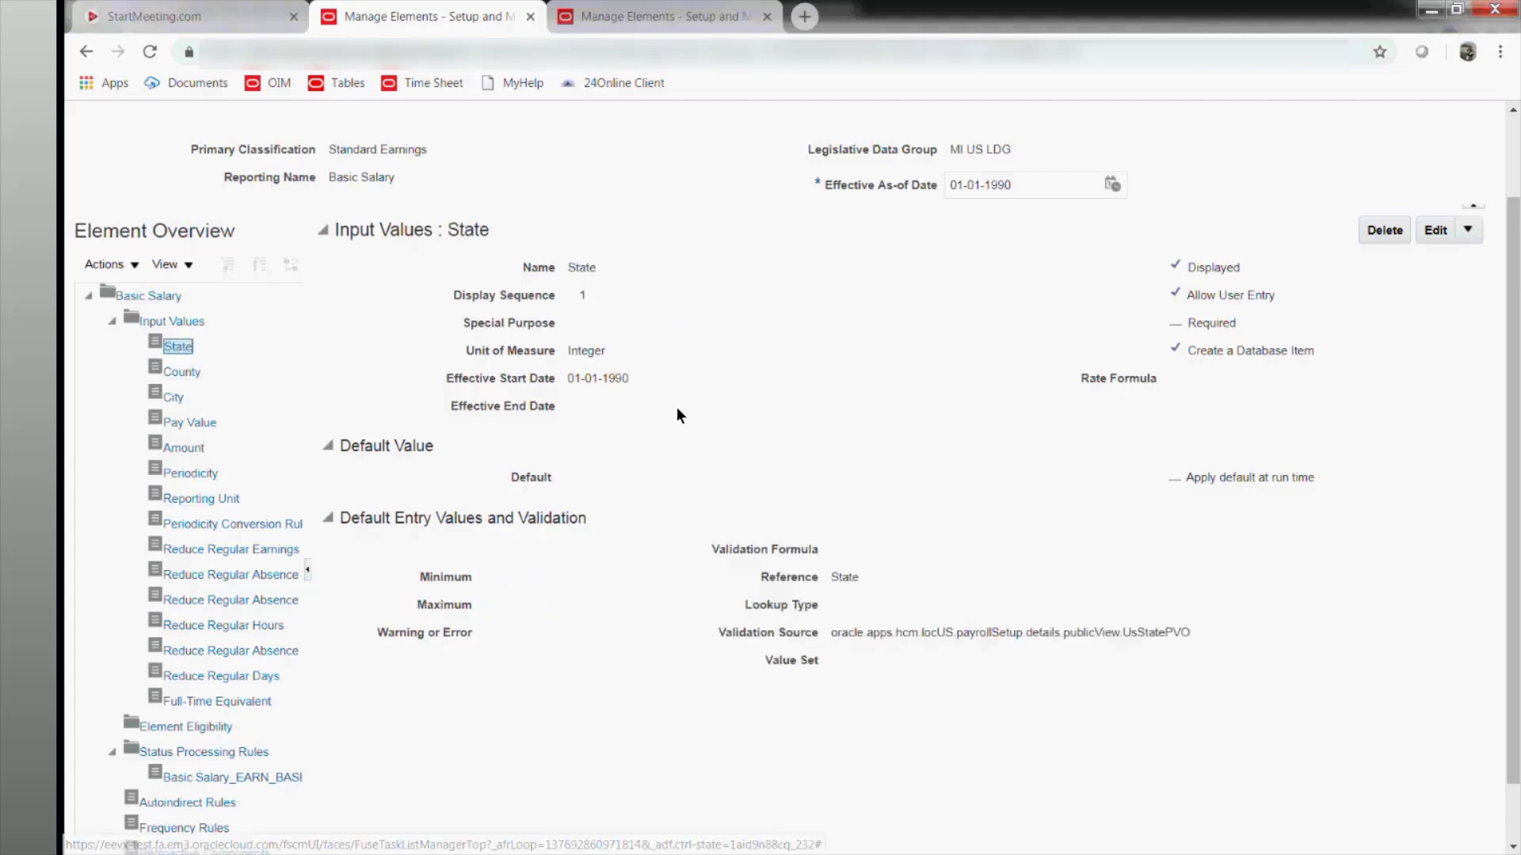
pyautogui.click(190, 424)
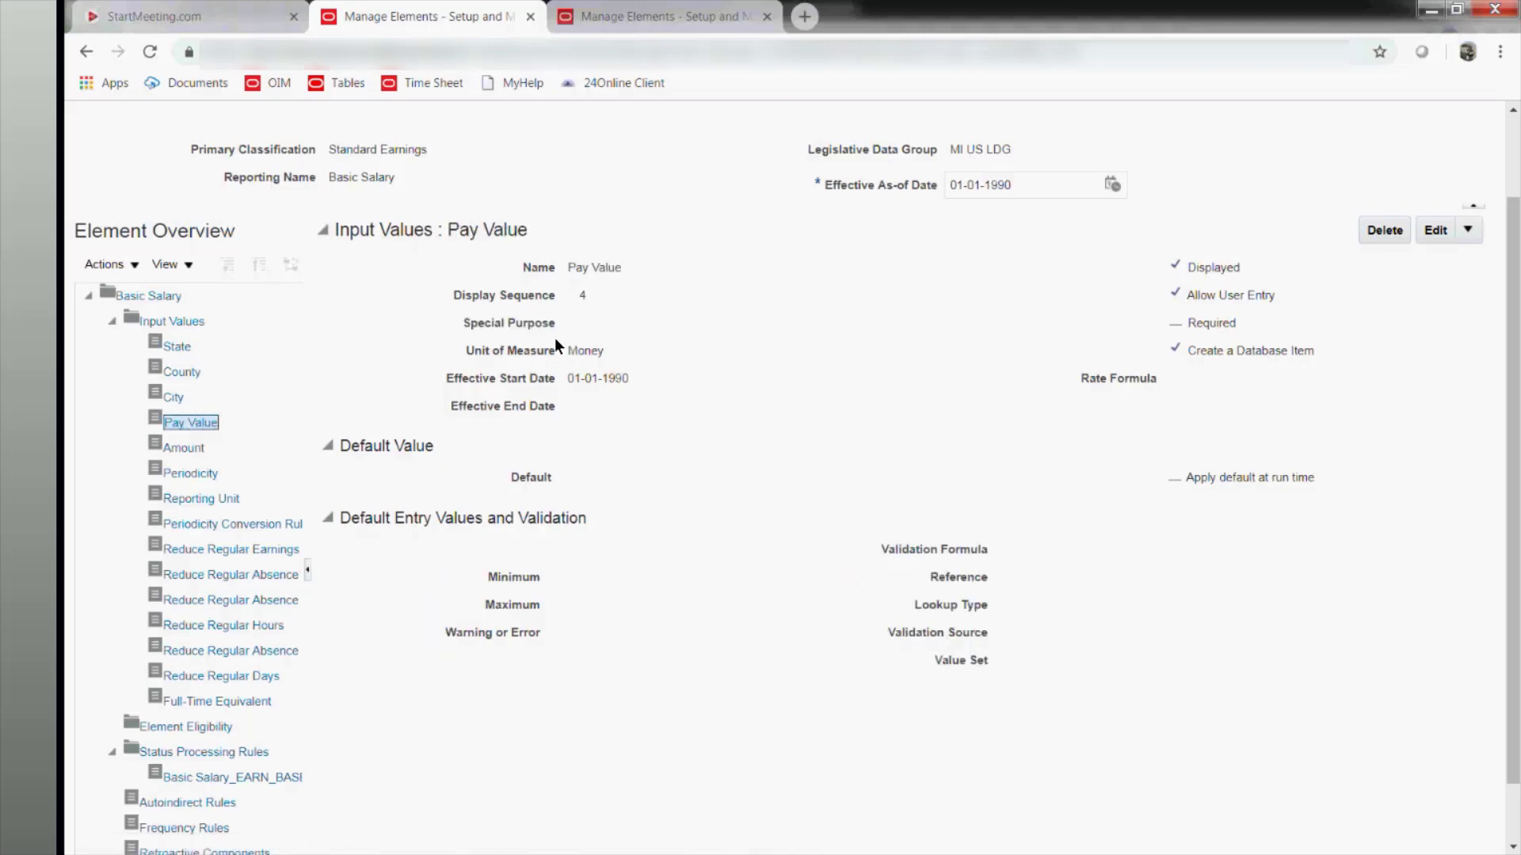
pyautogui.click(174, 448)
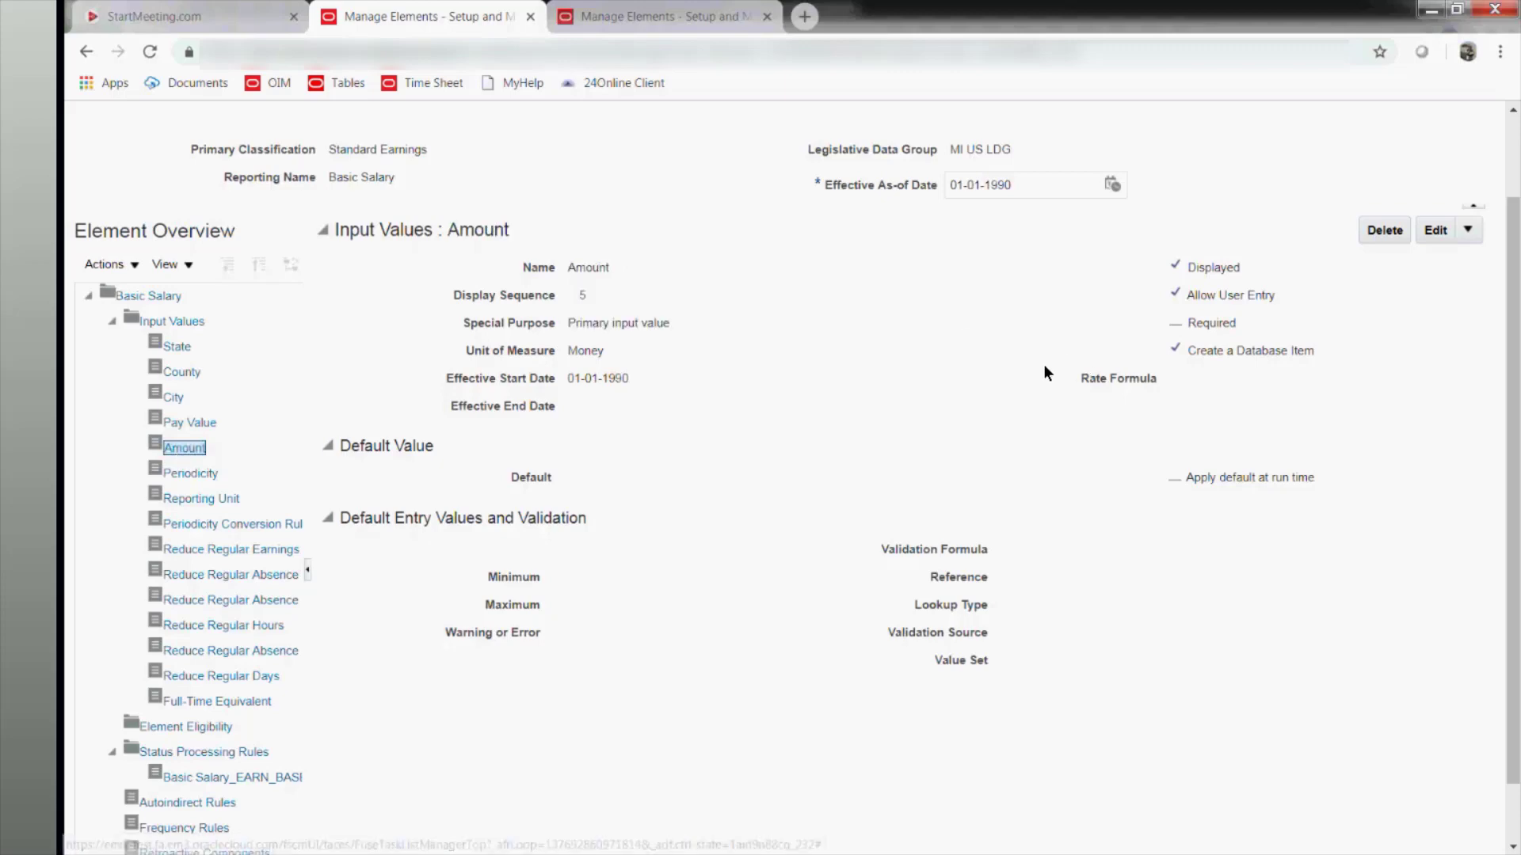
pyautogui.scroll(2, 653, 400)
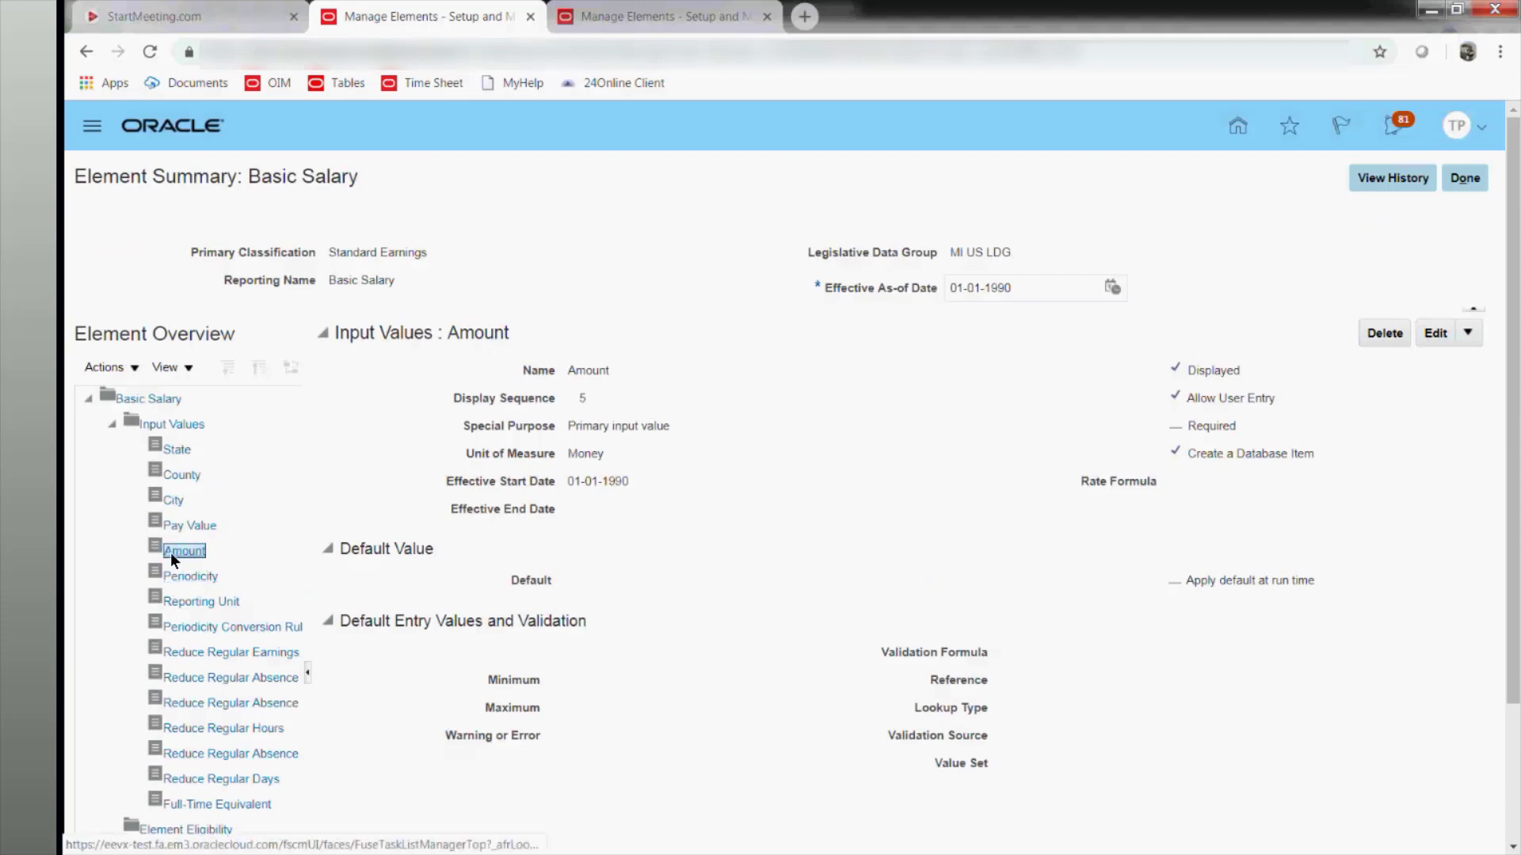
pyautogui.scroll(-5, 171, 557)
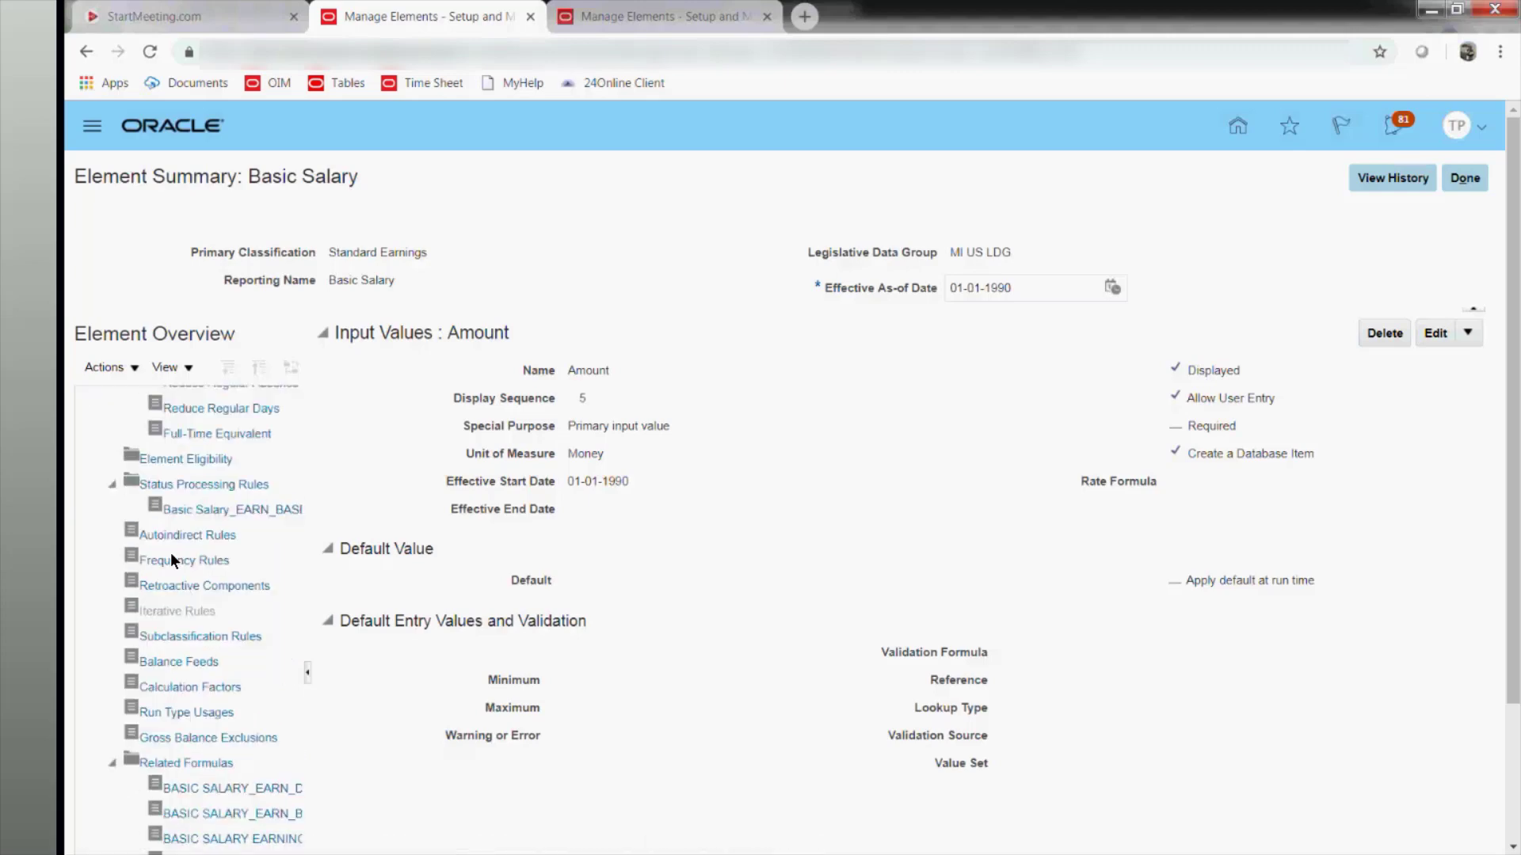
pyautogui.scroll(5, 170, 553)
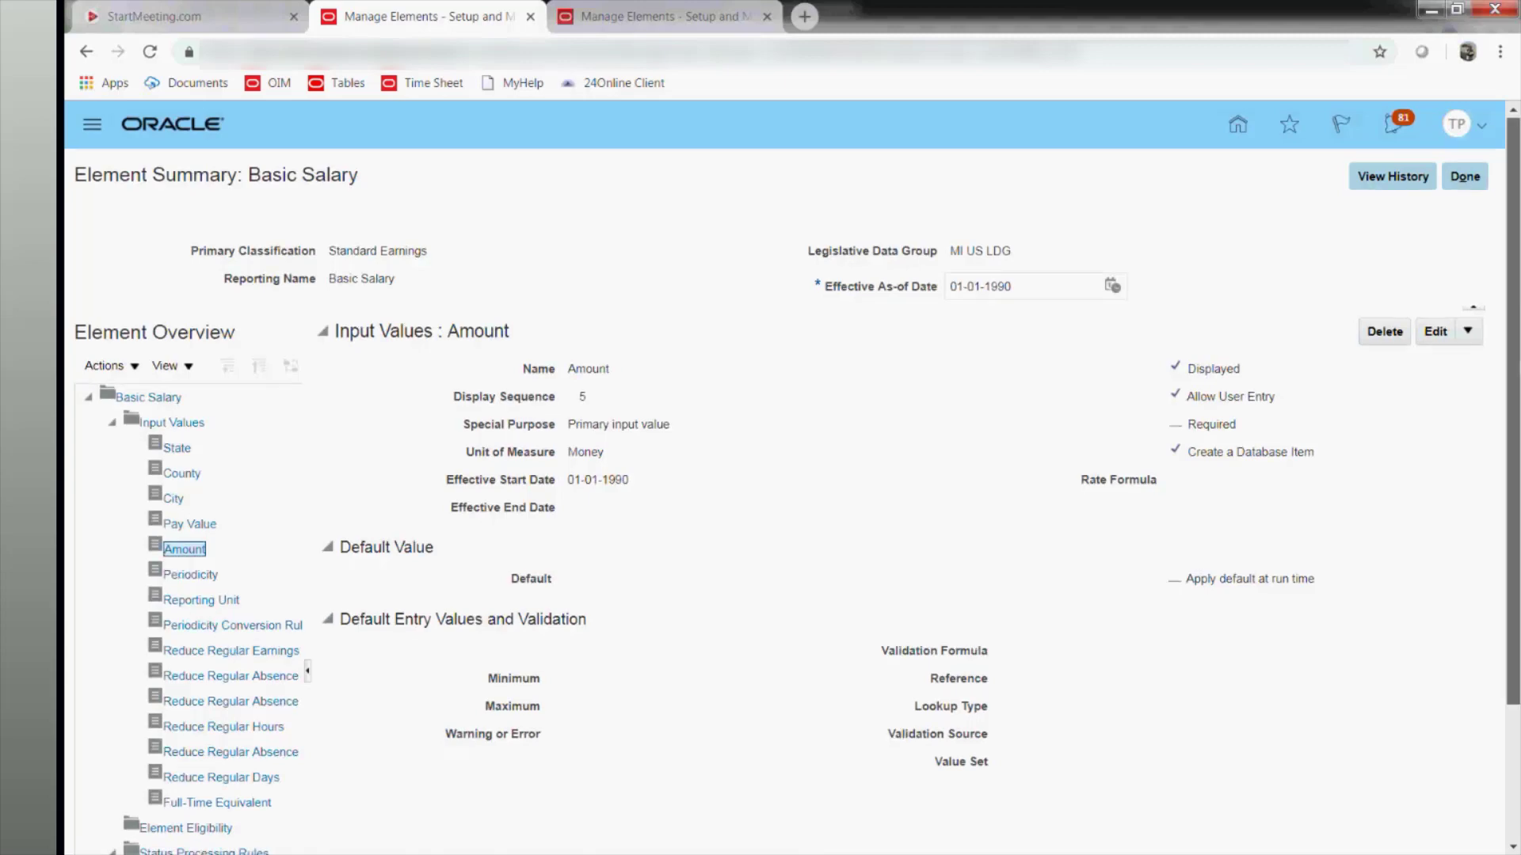
# Try adding an autoindirect rule to the Basic Salary element with Adjust Indiana County Results as the target element.
pyautogui.scroll(-2, 784, 475)
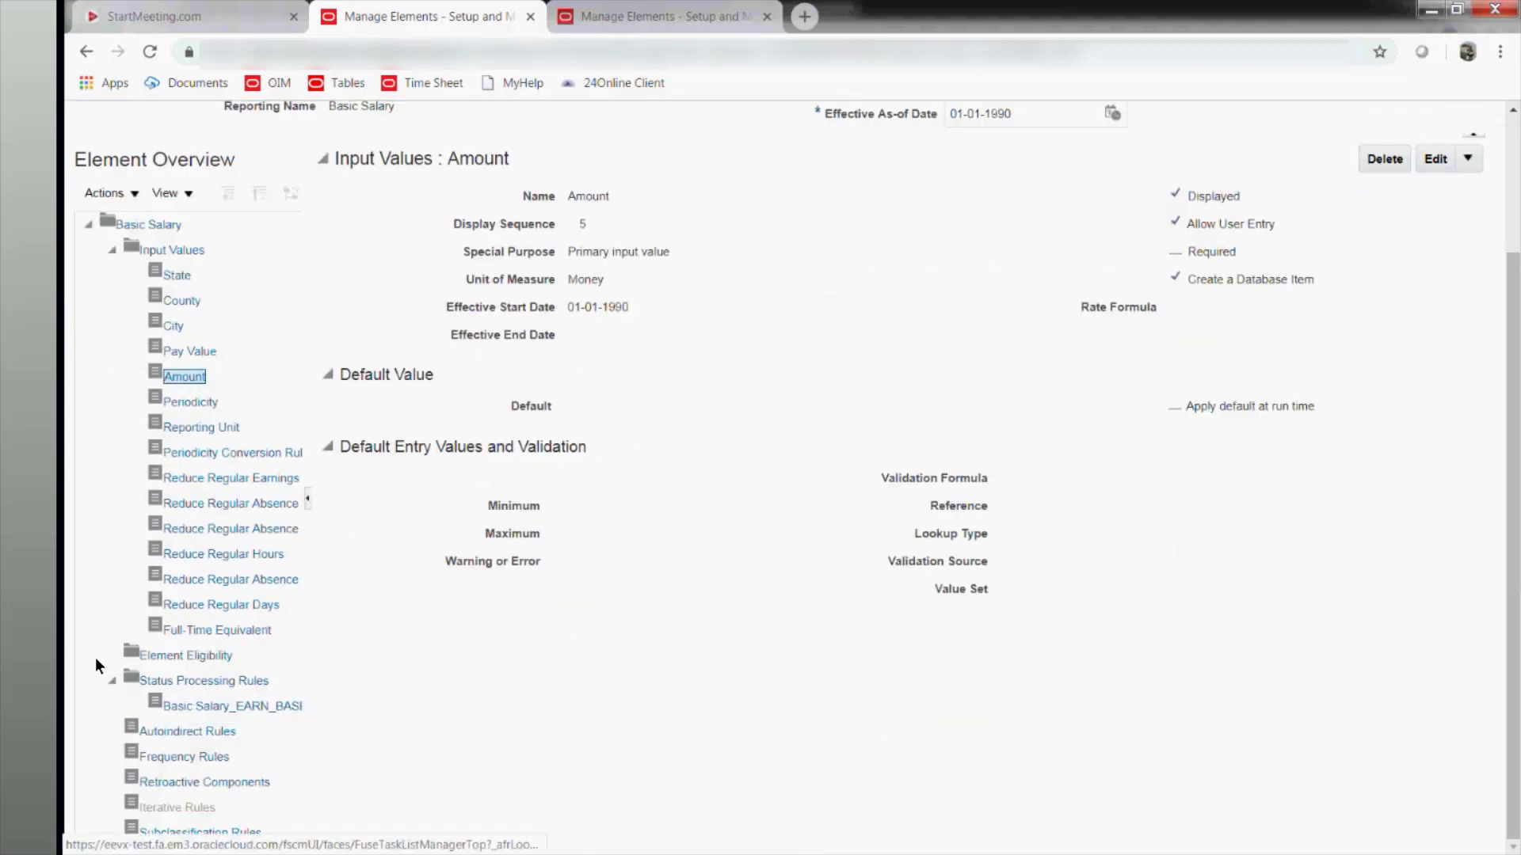
pyautogui.scroll(-2, 108, 584)
pyautogui.scroll(-5, 108, 586)
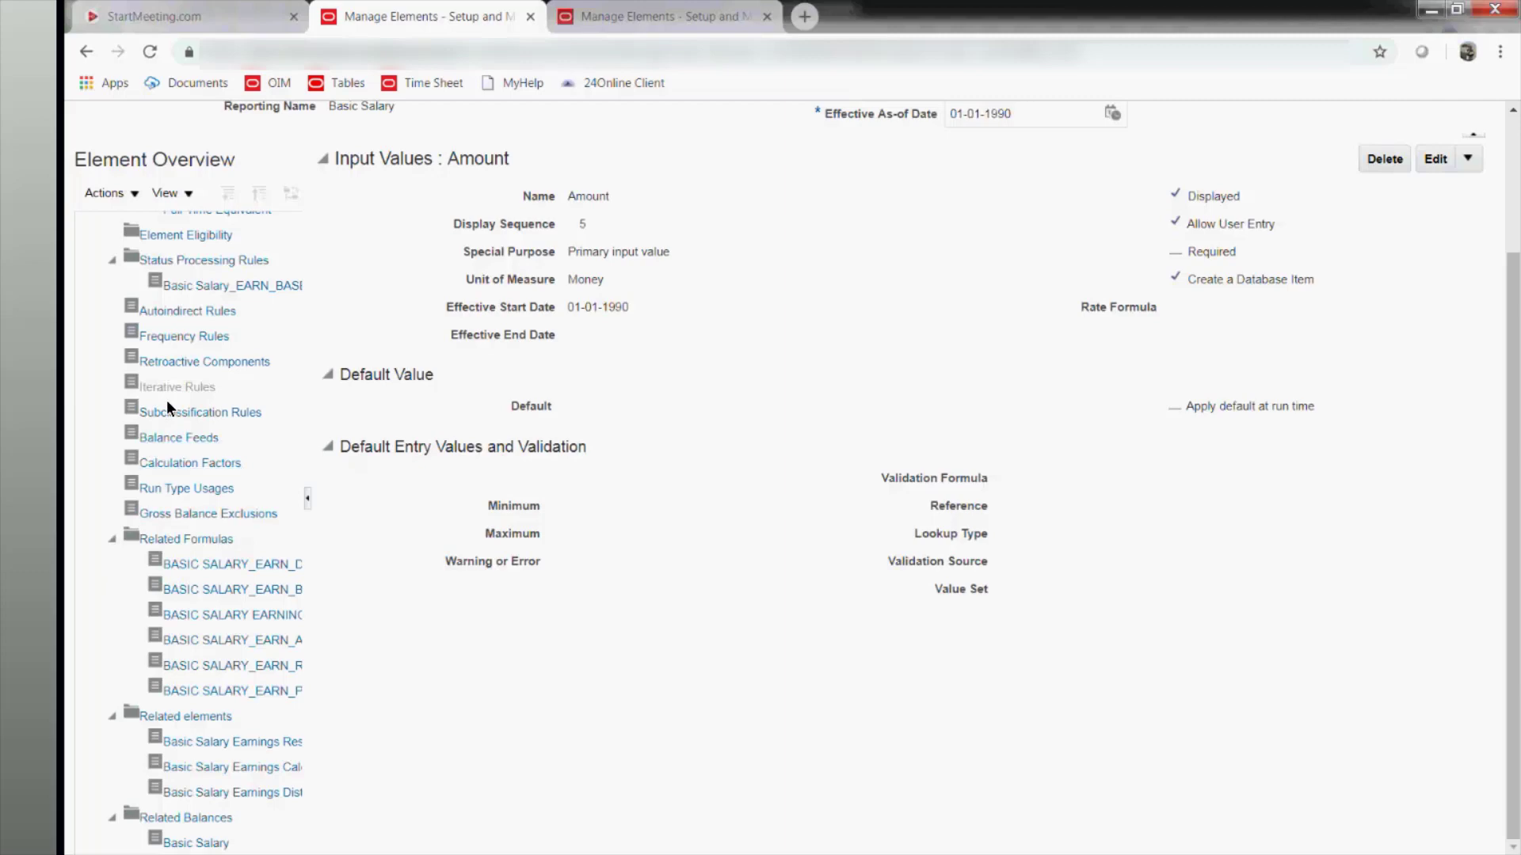
pyautogui.click(194, 317)
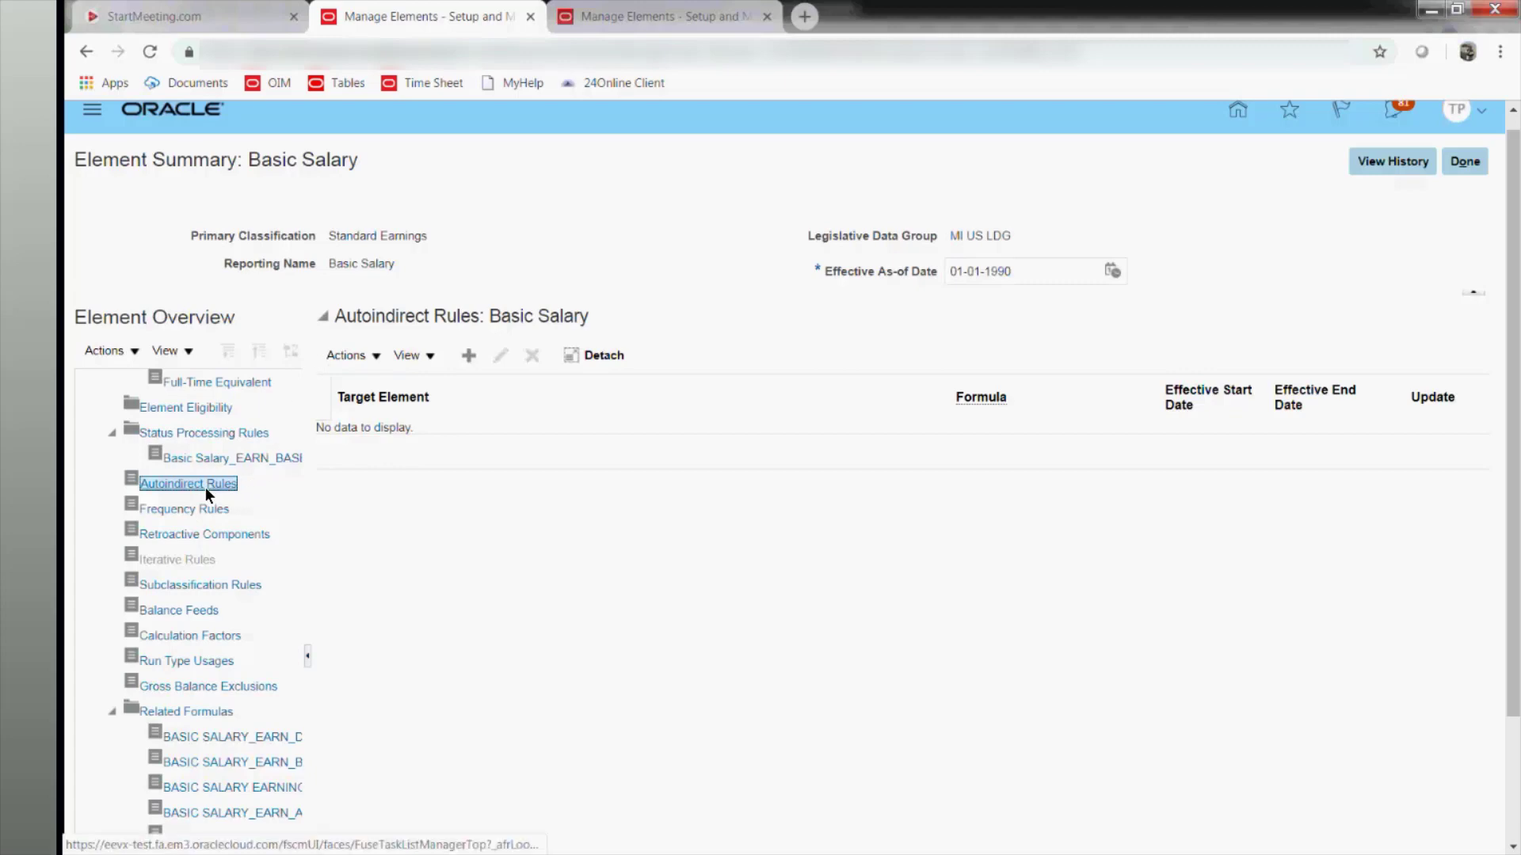
pyautogui.click(468, 357)
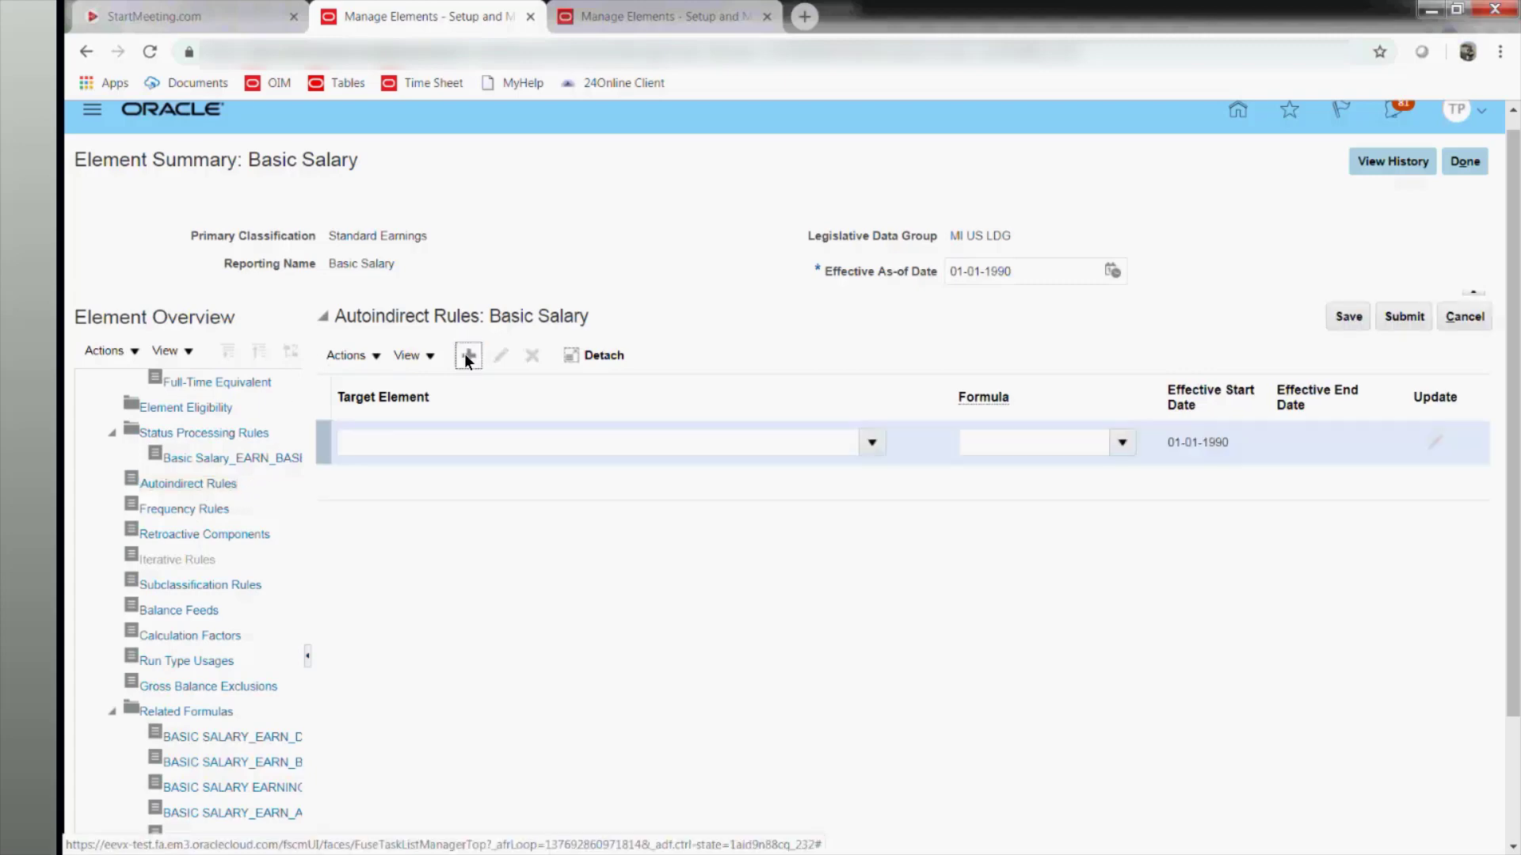
pyautogui.click(871, 444)
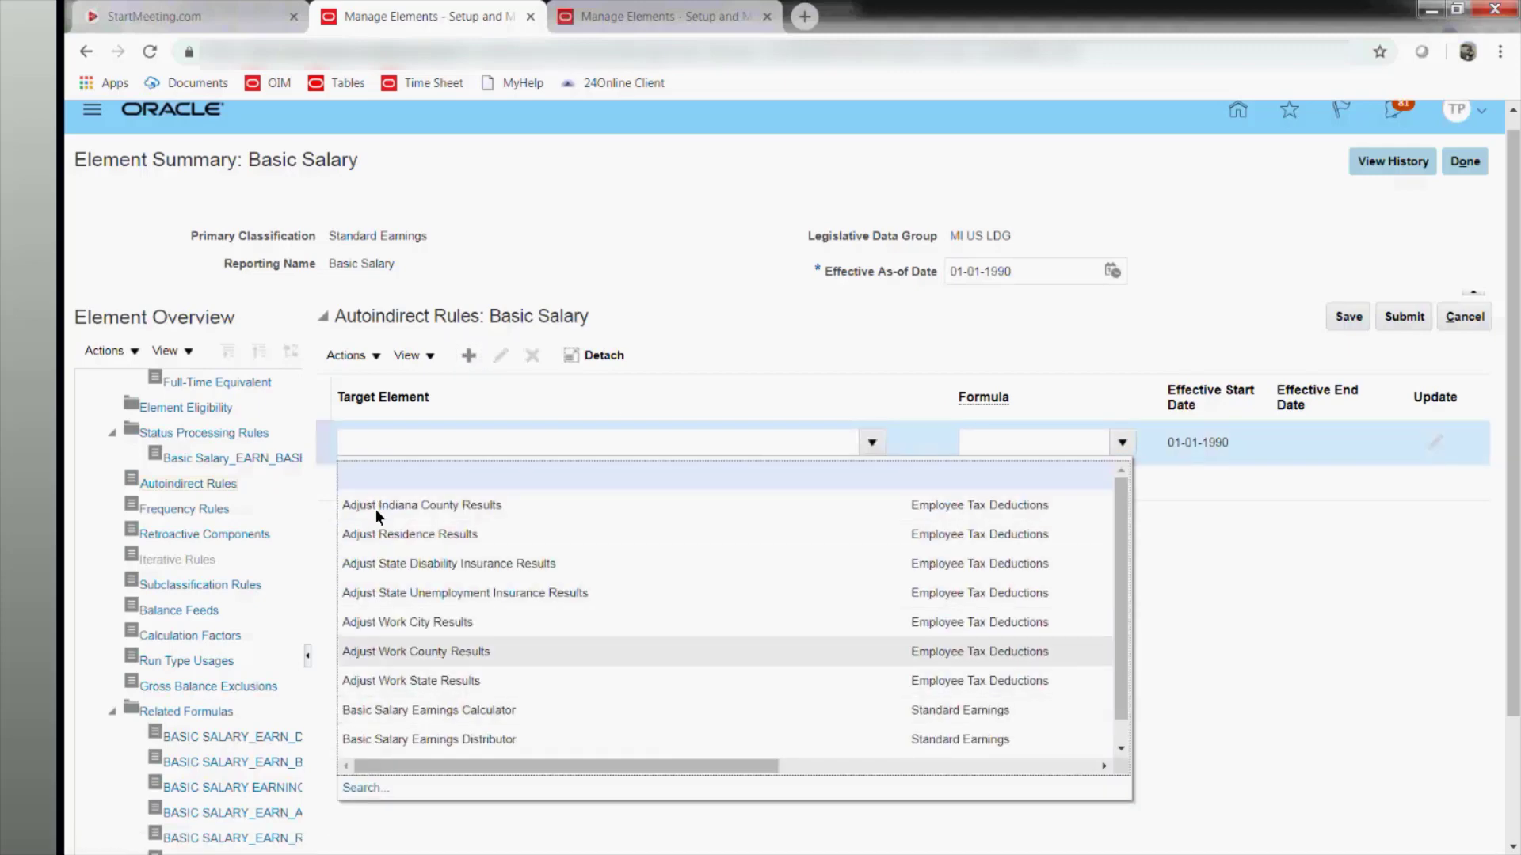
pyautogui.scroll(-1, 1117, 710)
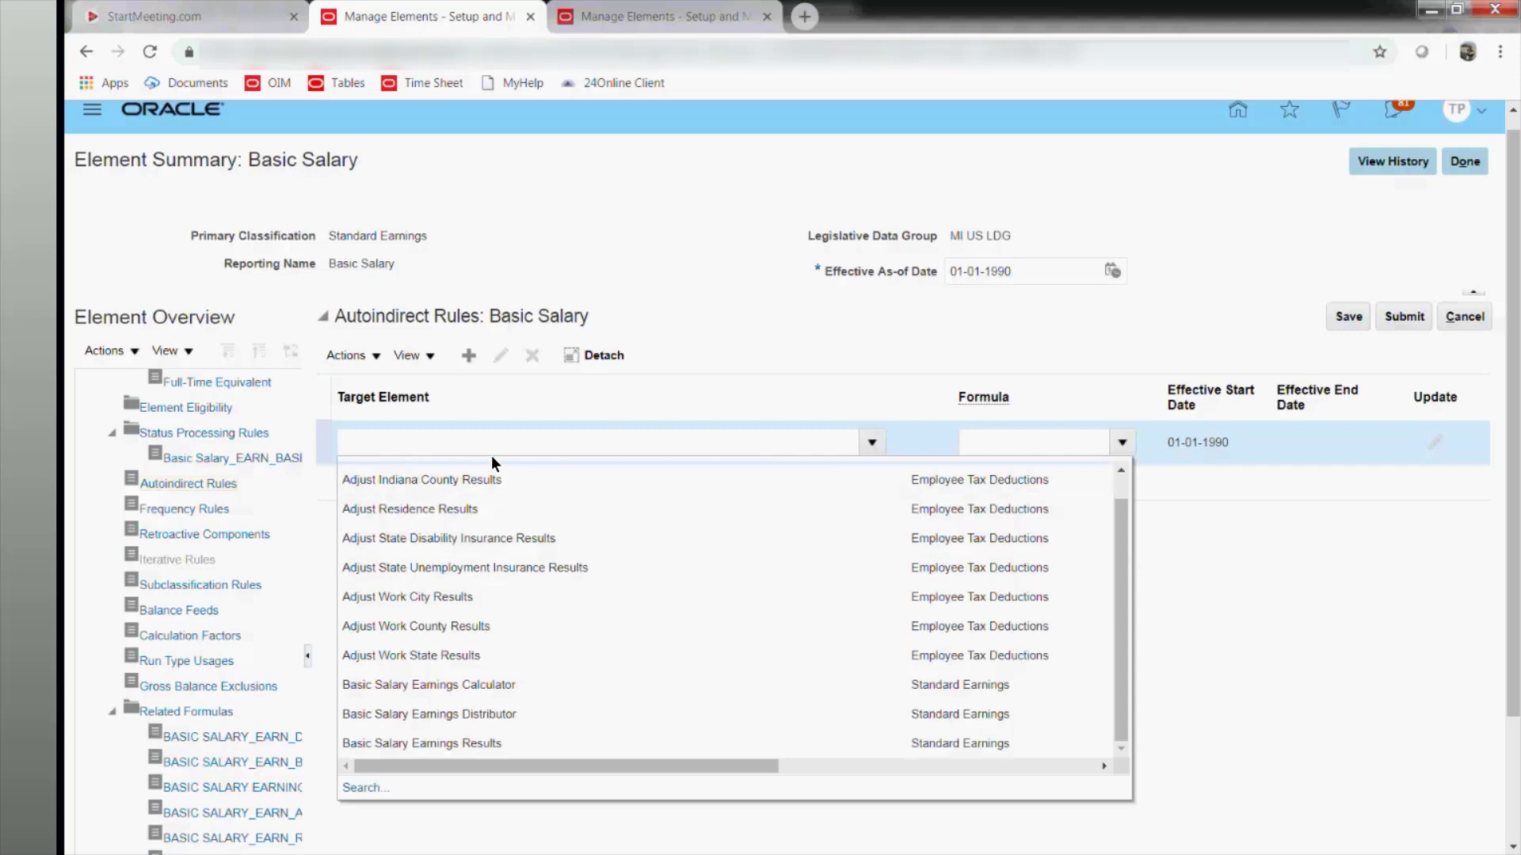
pyautogui.click(462, 440)
pyautogui.click(721, 479)
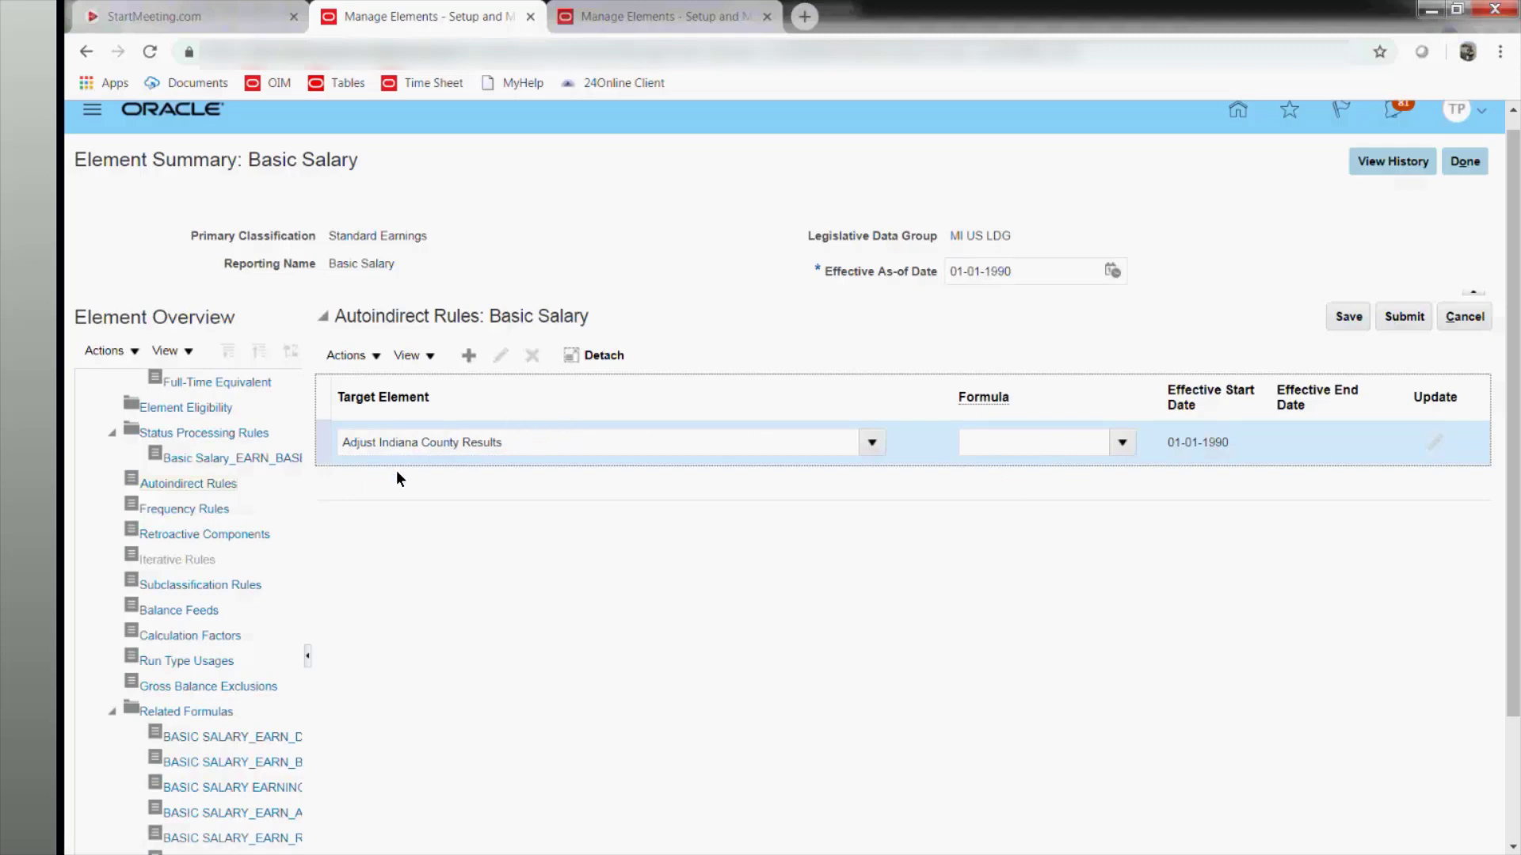
# Discard the unsaved autoindirect rule and return to the Basic Salary element details.
pyautogui.click(283, 461)
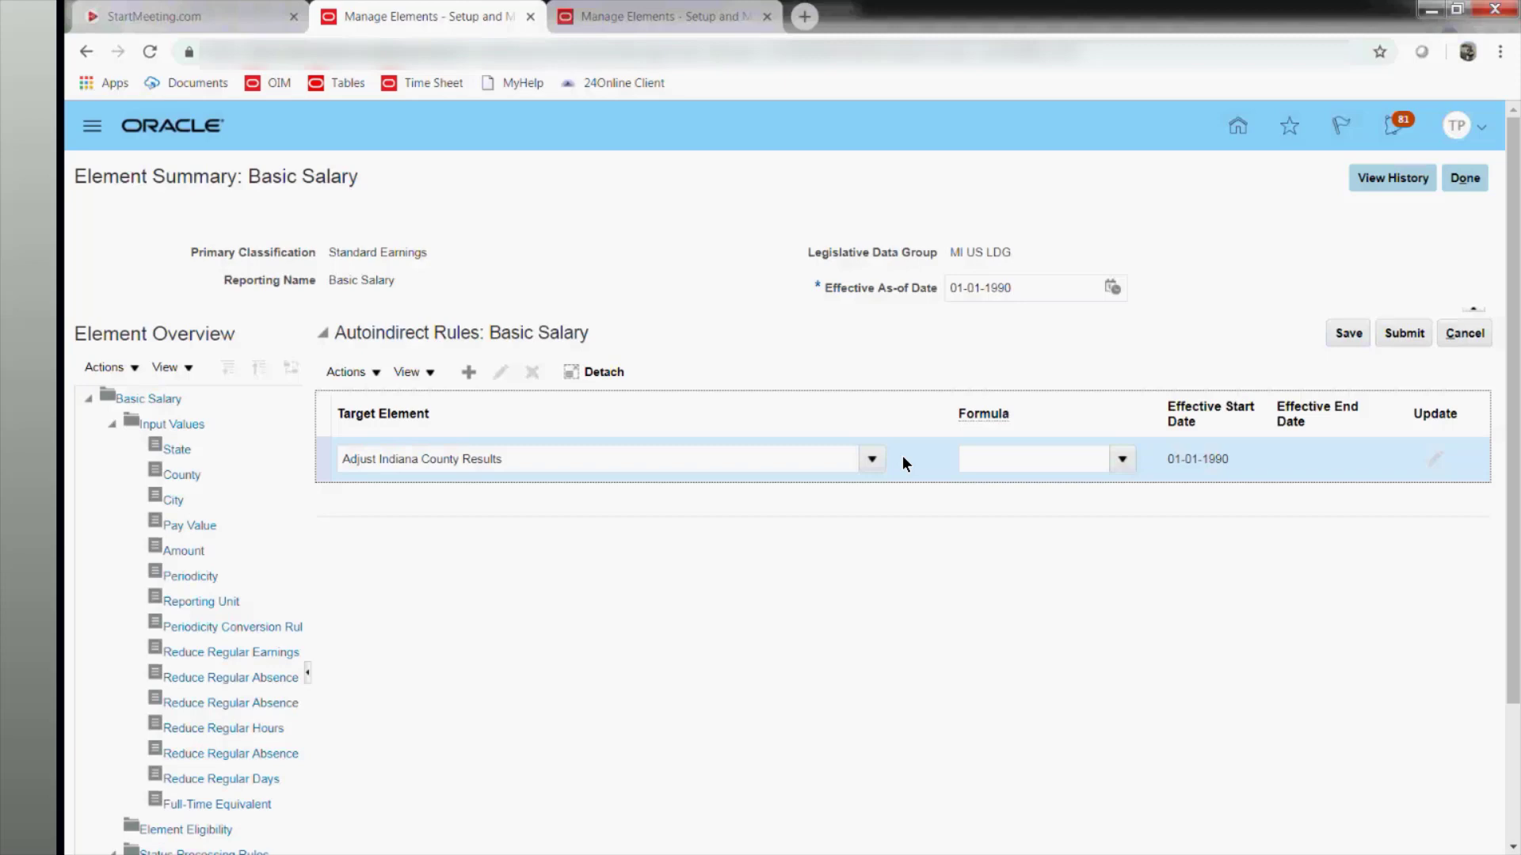
pyautogui.click(155, 396)
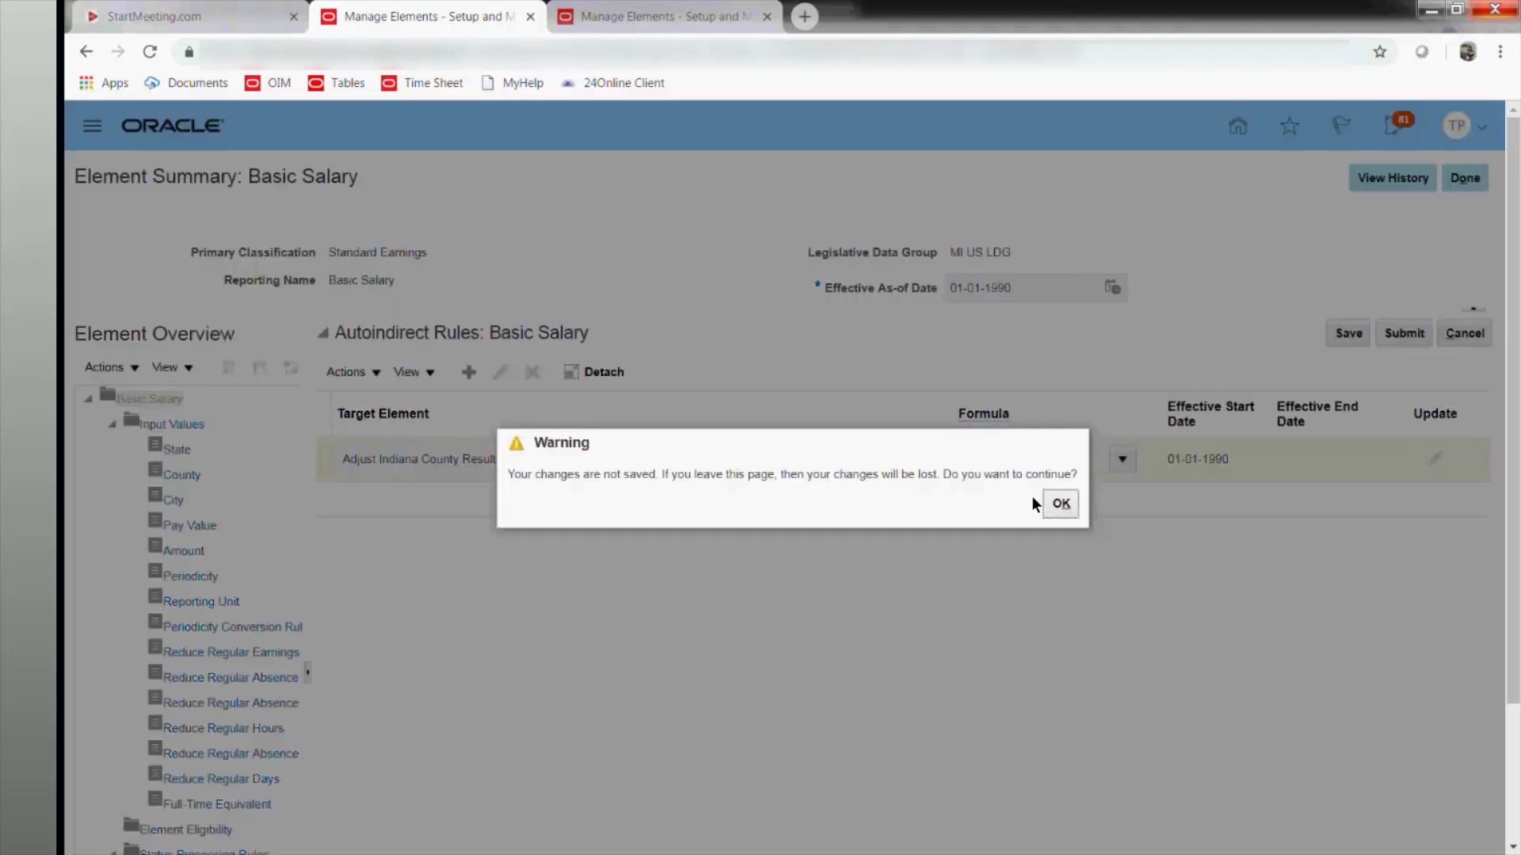
pyautogui.click(1069, 507)
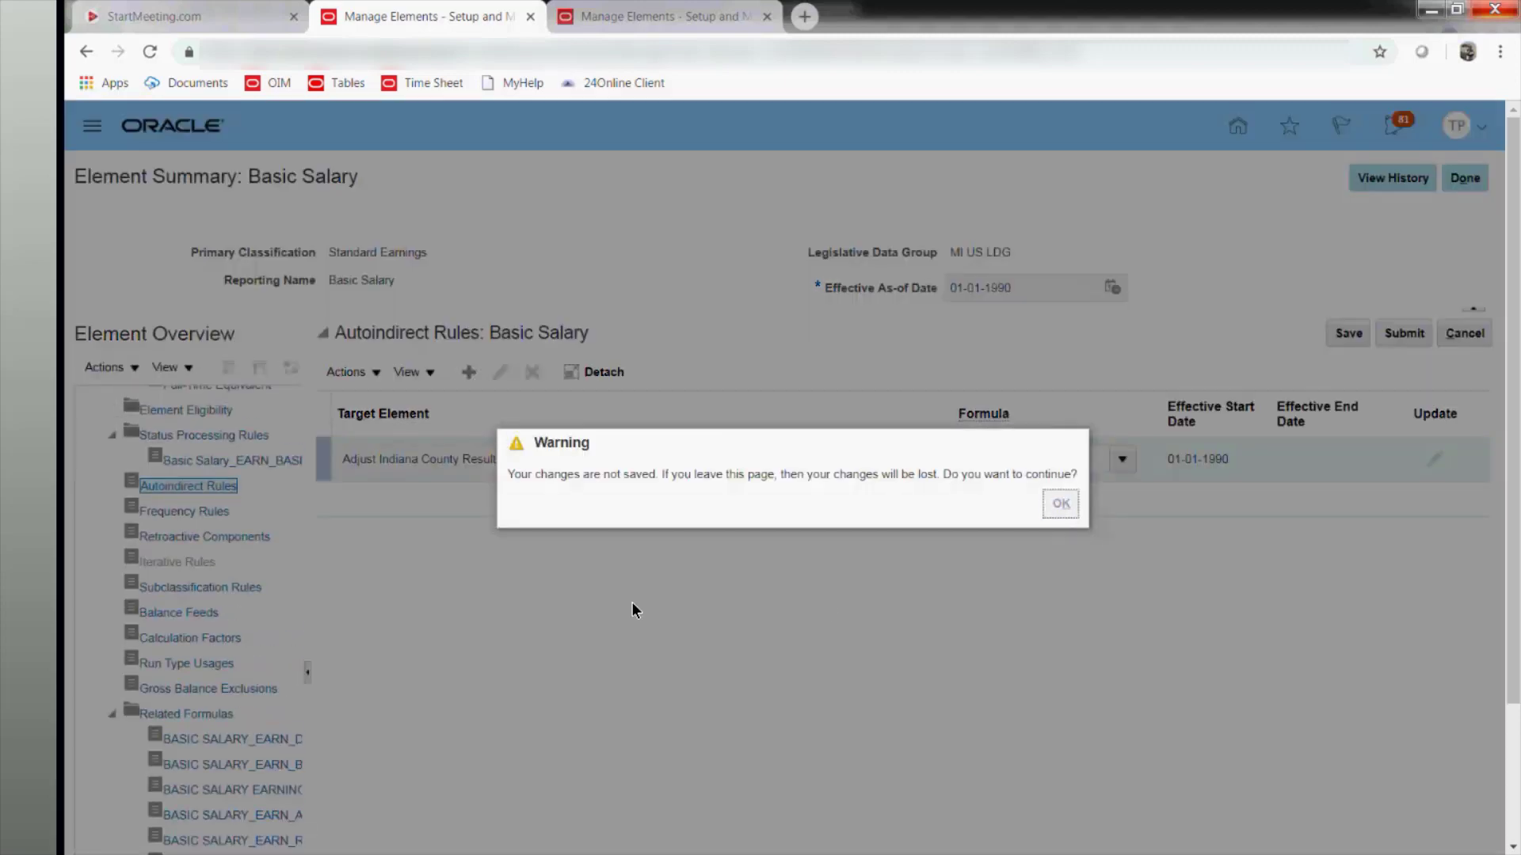
pyautogui.press('Return')
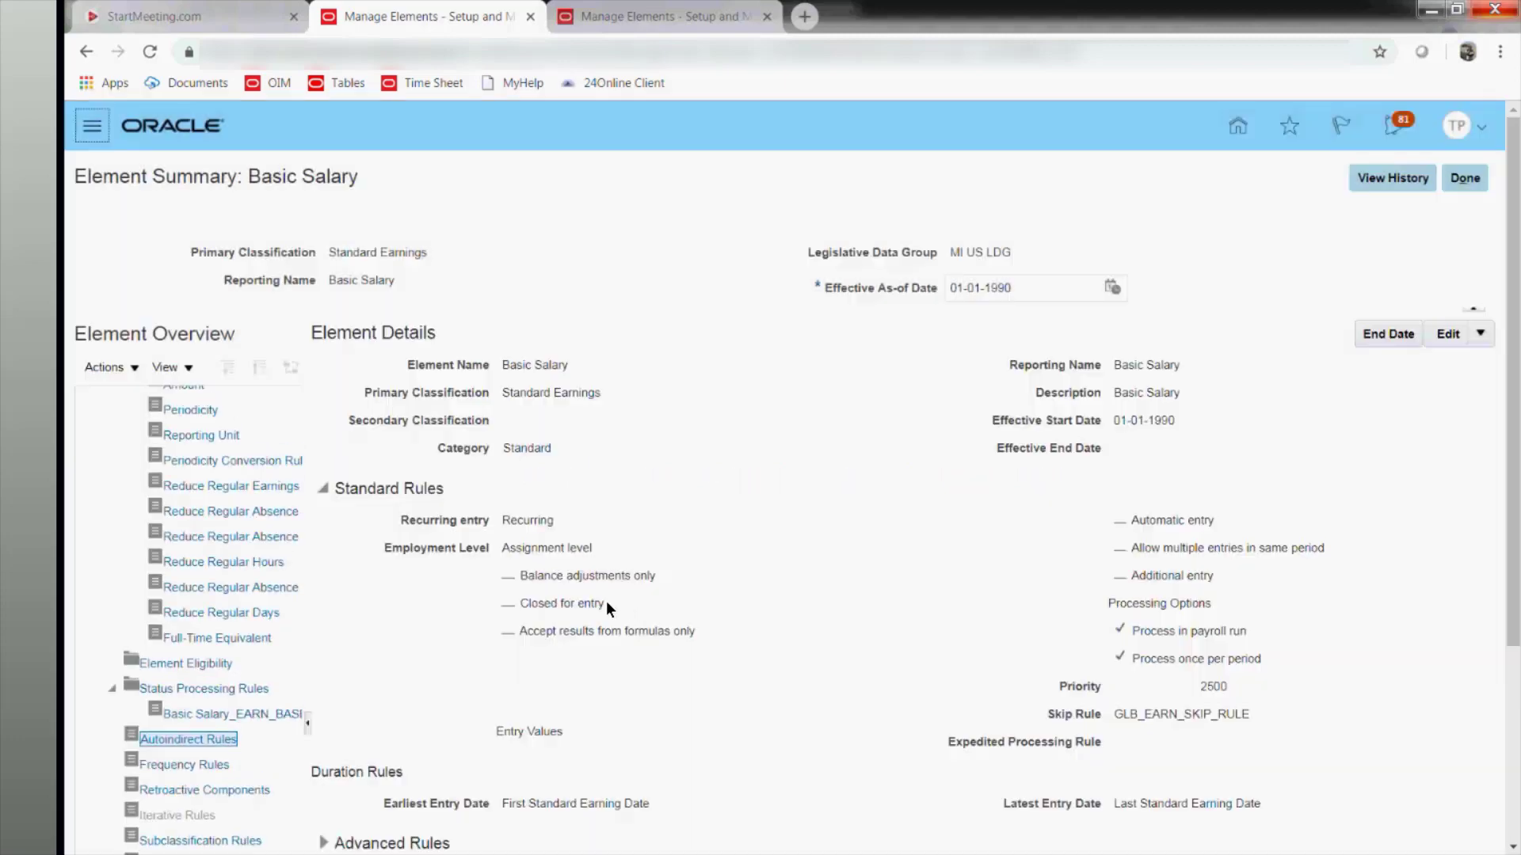
# Create an element eligibility record for the Basic Salary element and name it Basic Salary.
pyautogui.scroll(-4, 605, 601)
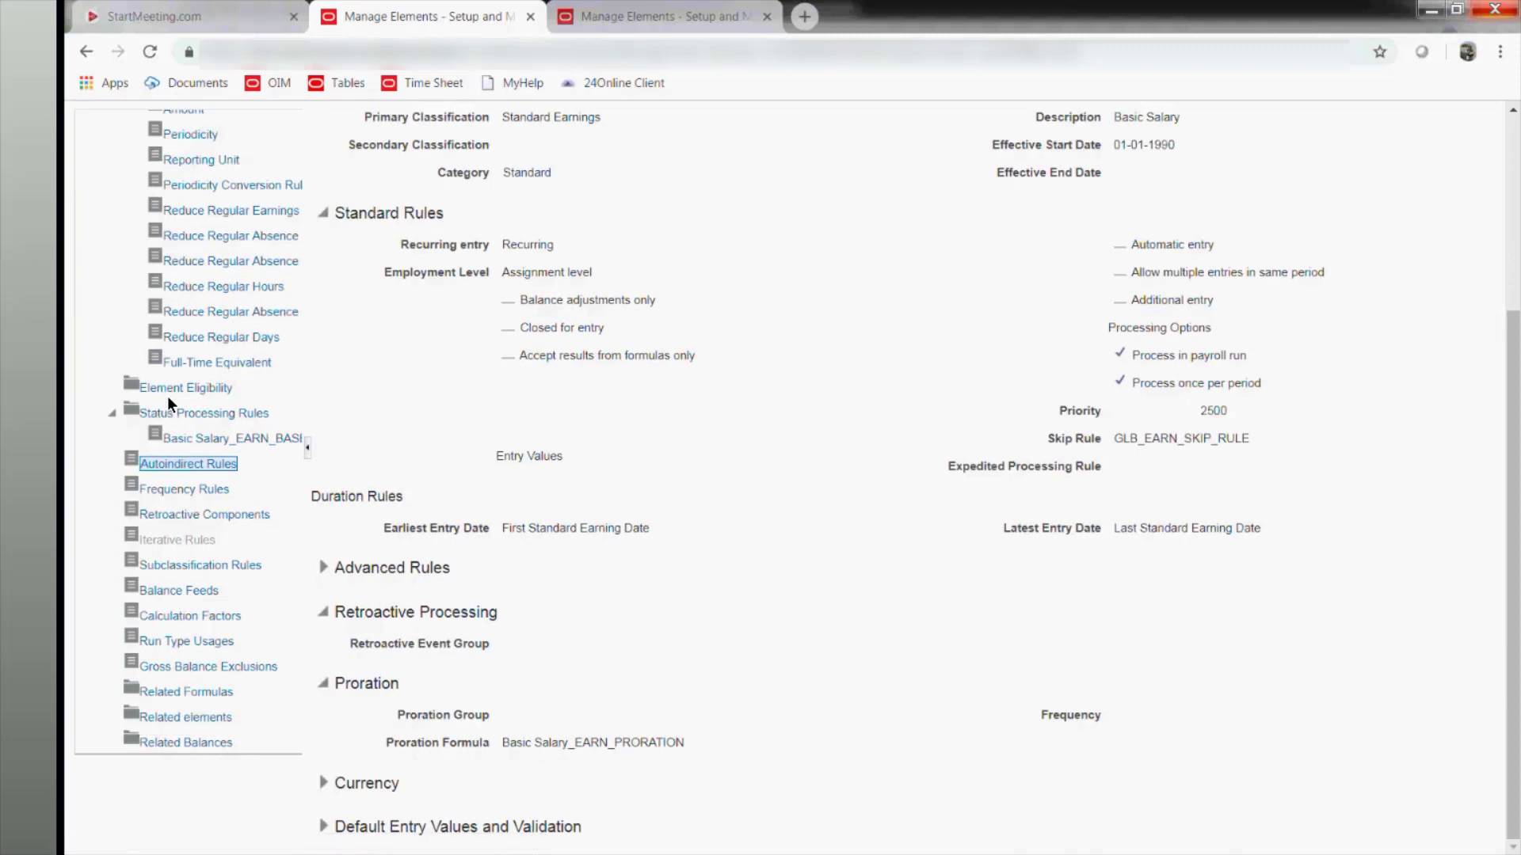
pyautogui.scroll(3, 168, 396)
pyautogui.scroll(4, 168, 396)
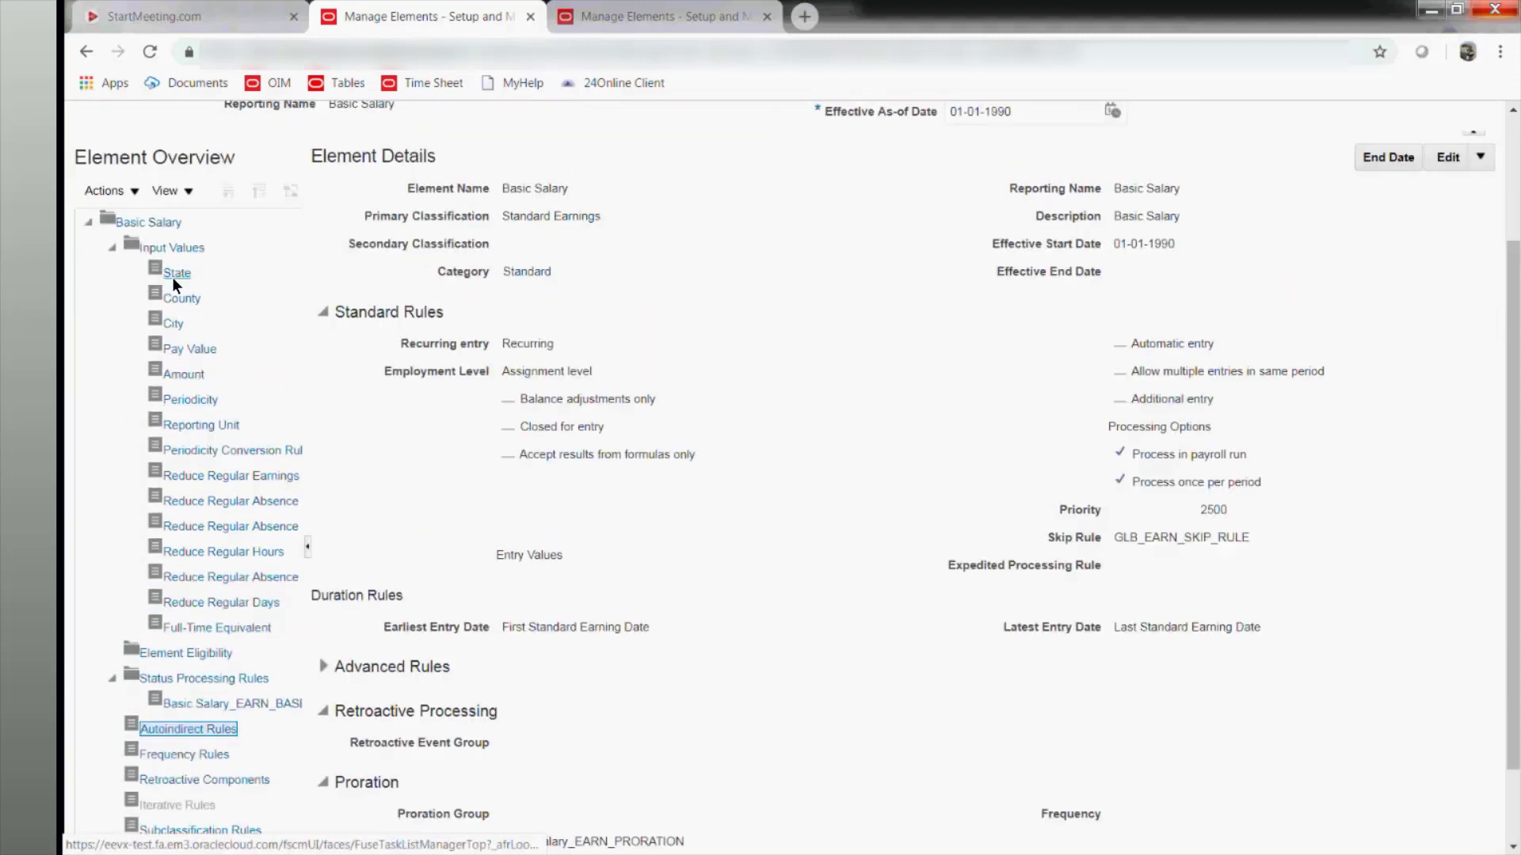
pyautogui.click(210, 651)
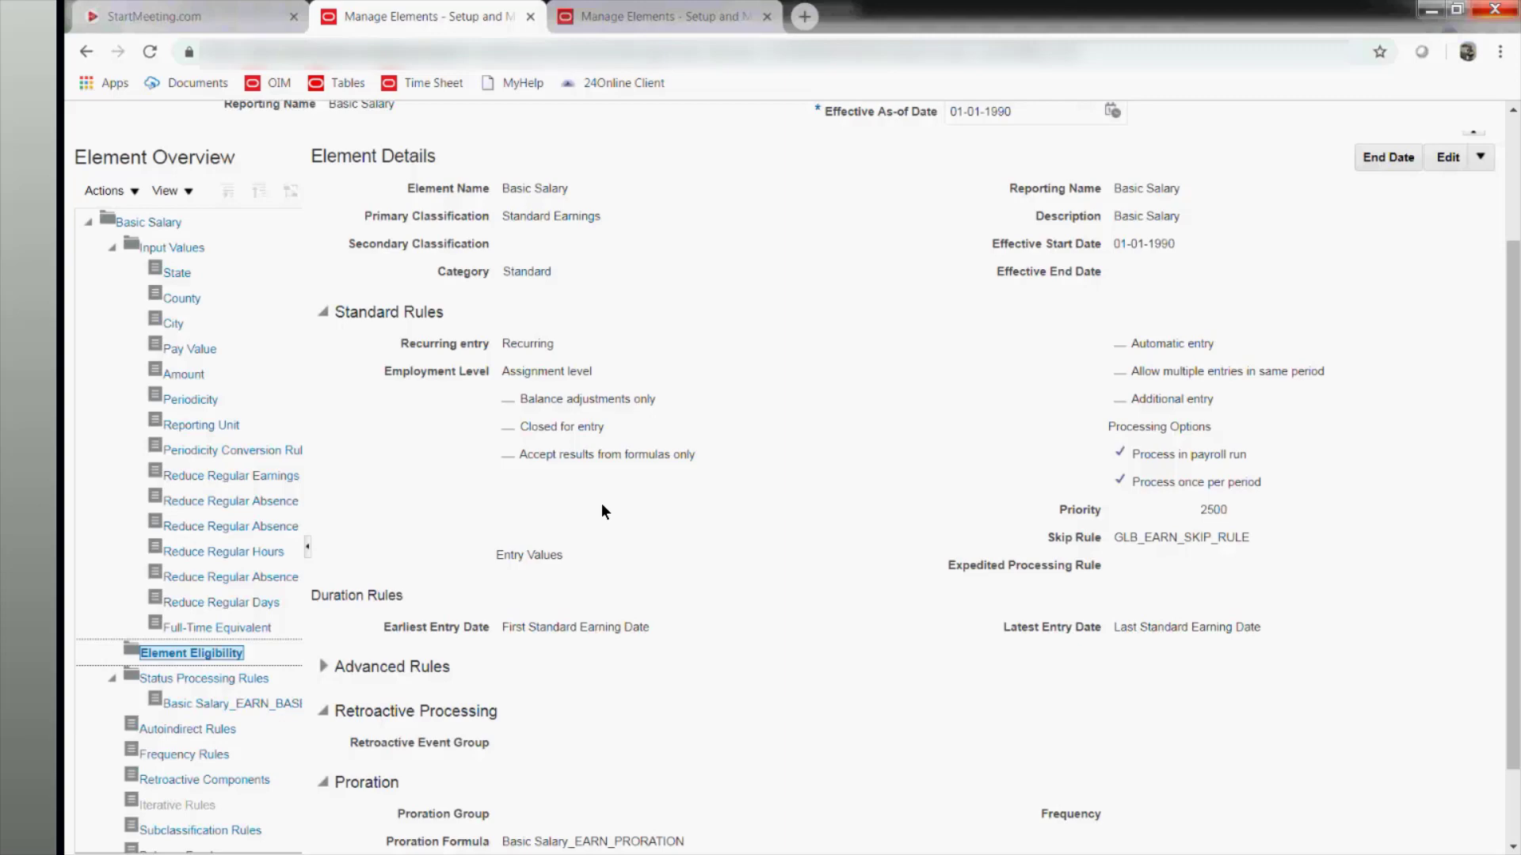
pyautogui.click(97, 195)
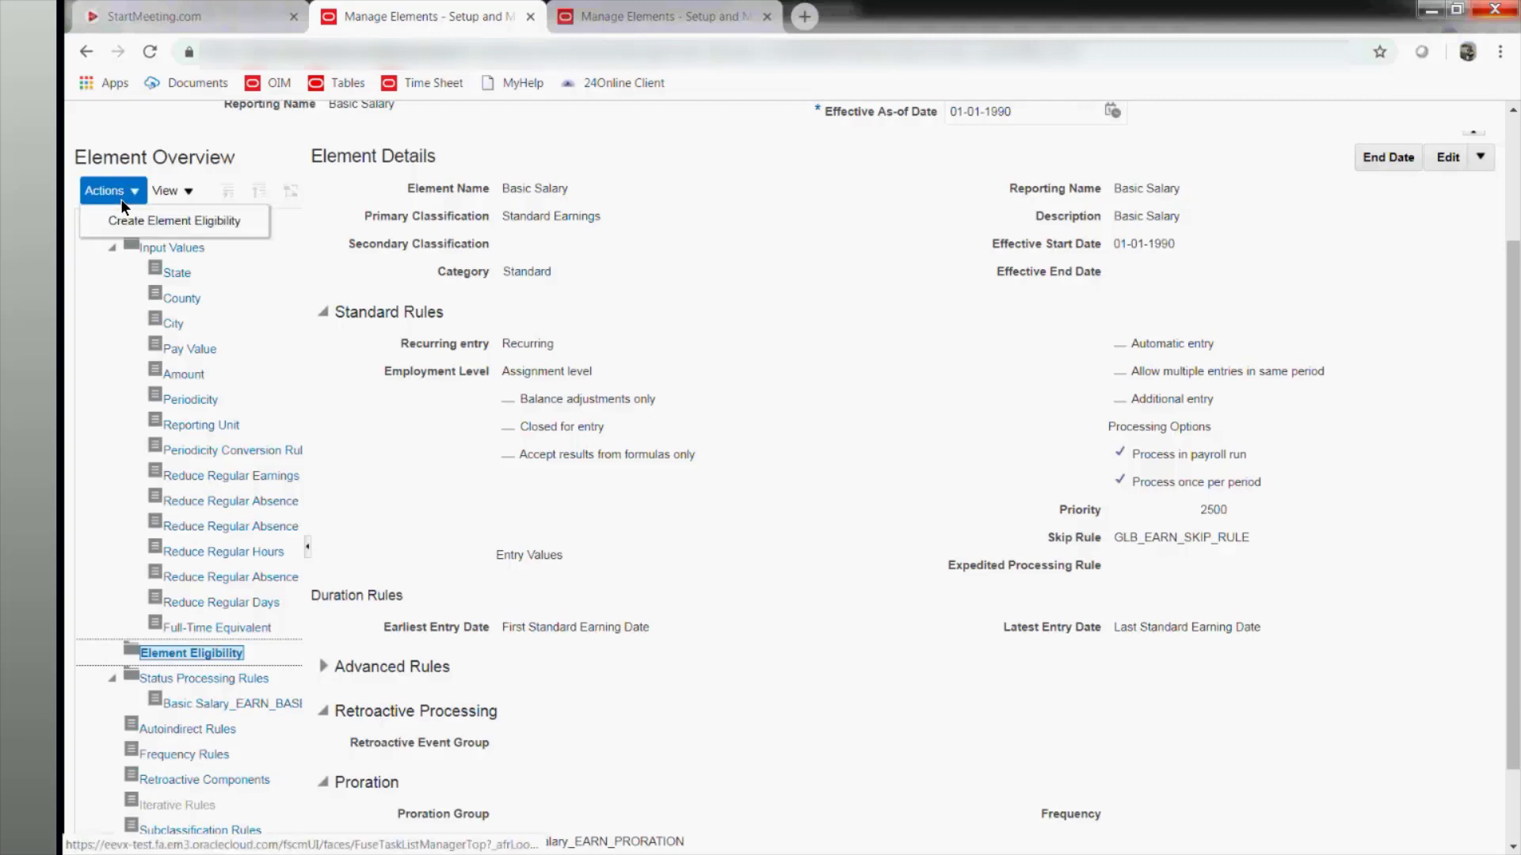
pyautogui.click(123, 219)
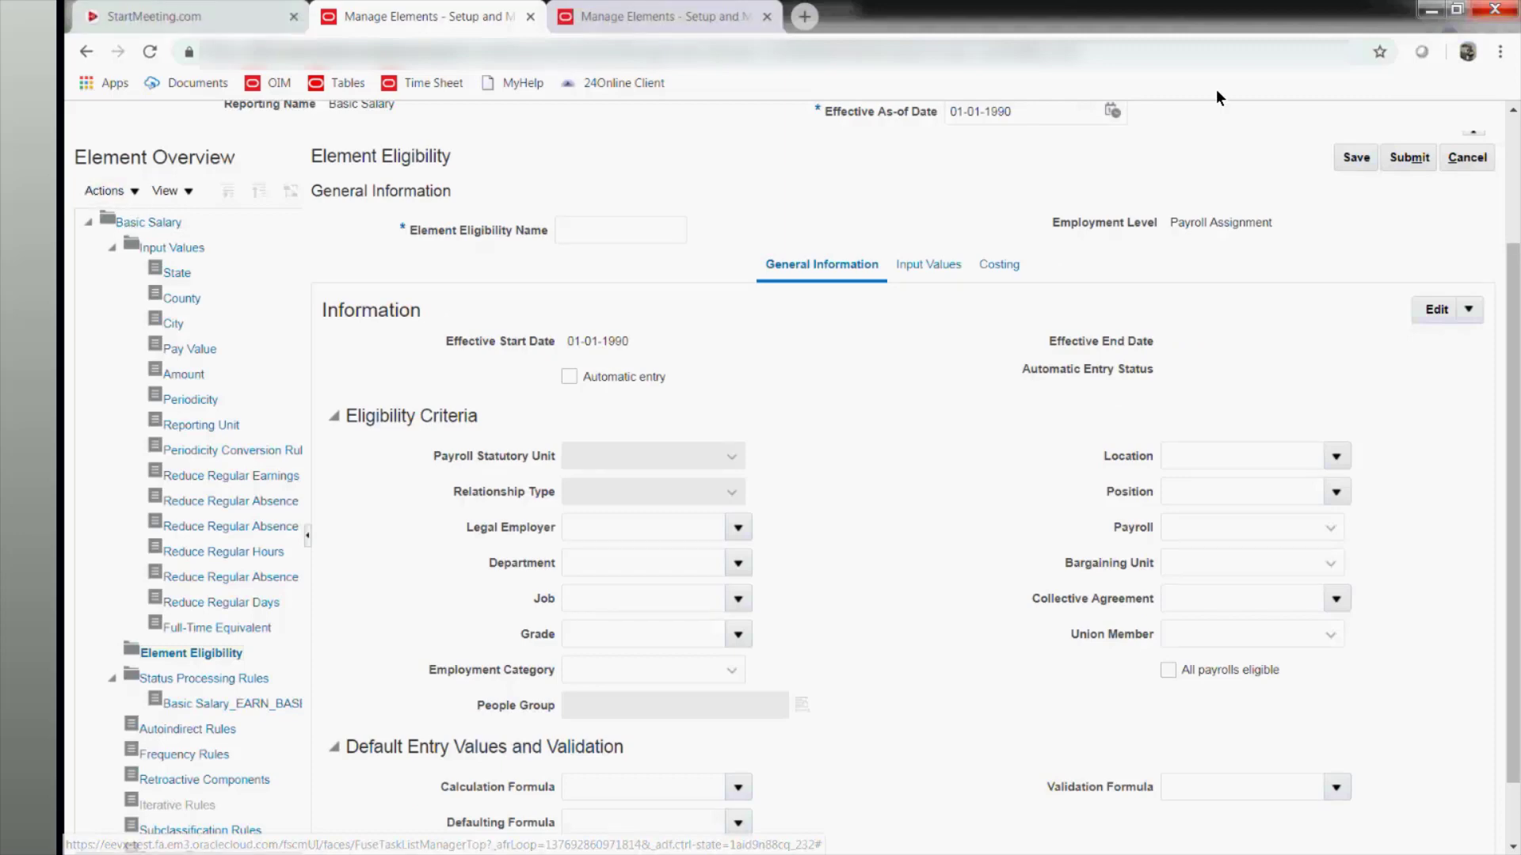
pyautogui.click(646, 230)
pyautogui.write('Ba')
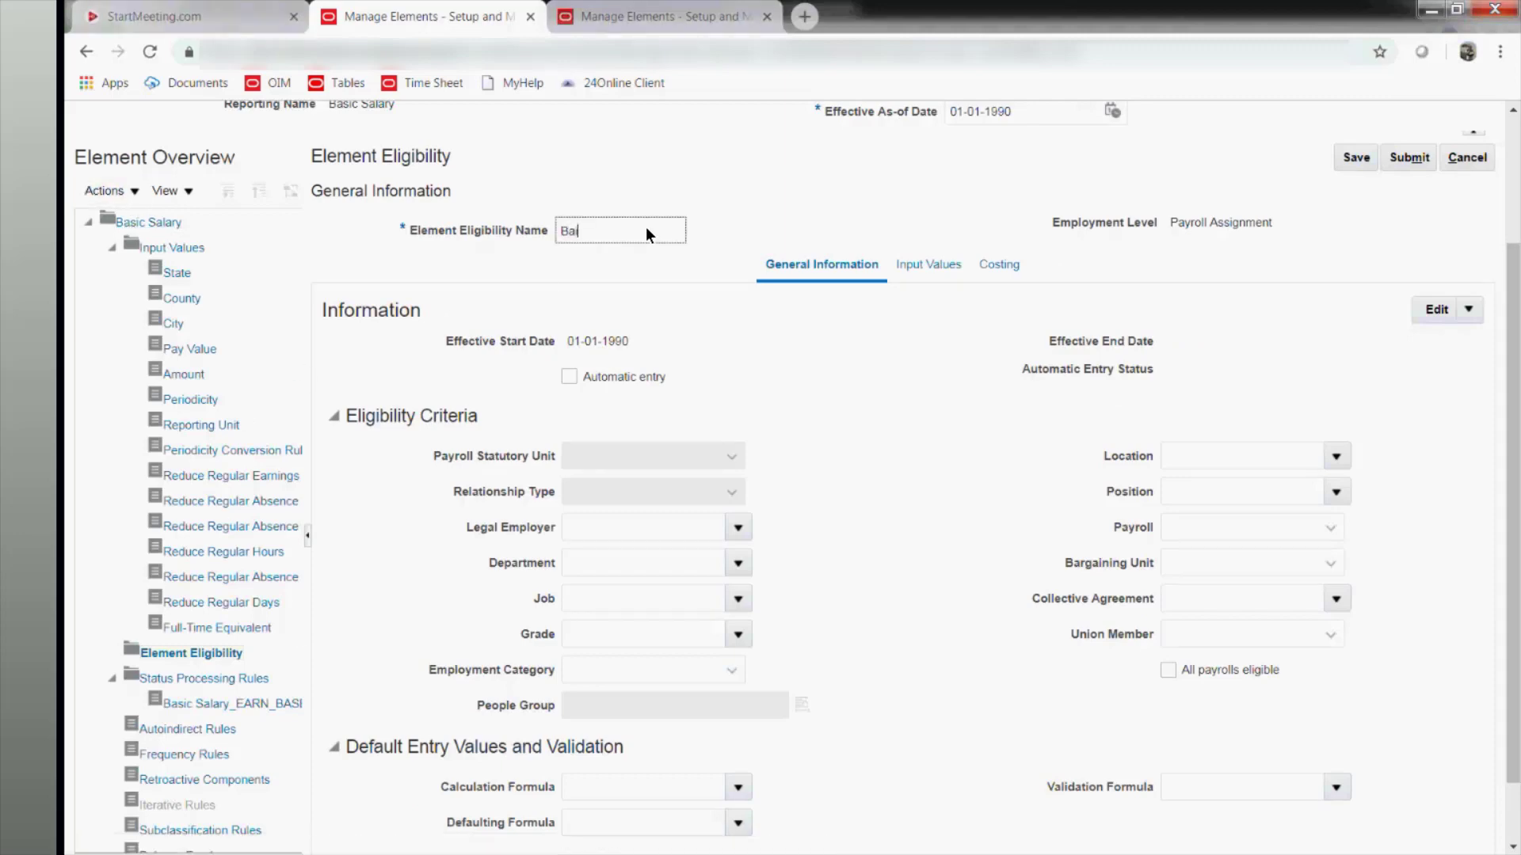
pyautogui.write('sic Salary')
pyautogui.press('Tab')
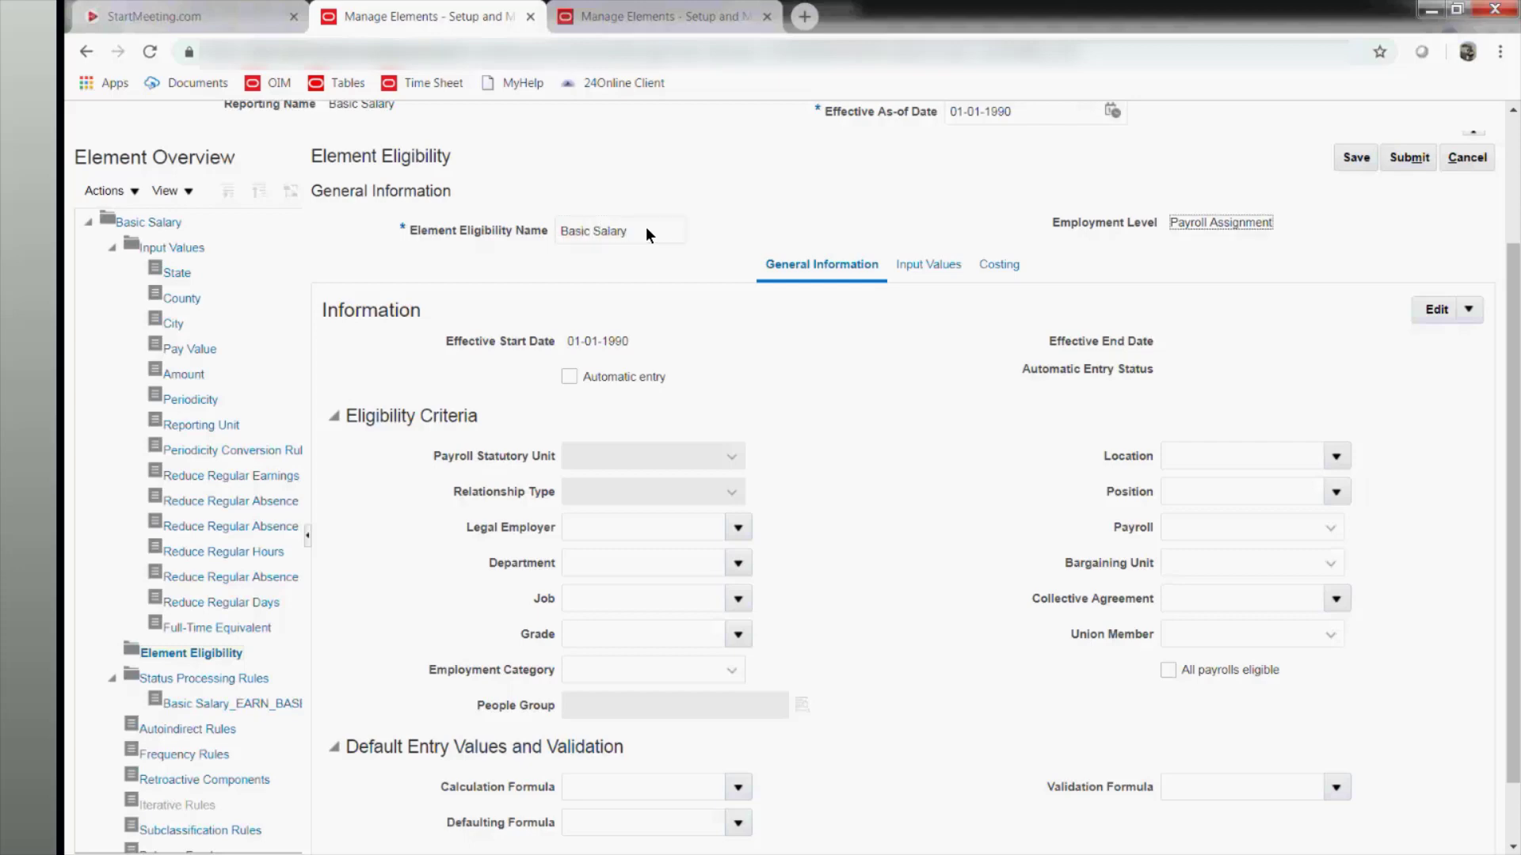
pyautogui.click(649, 229)
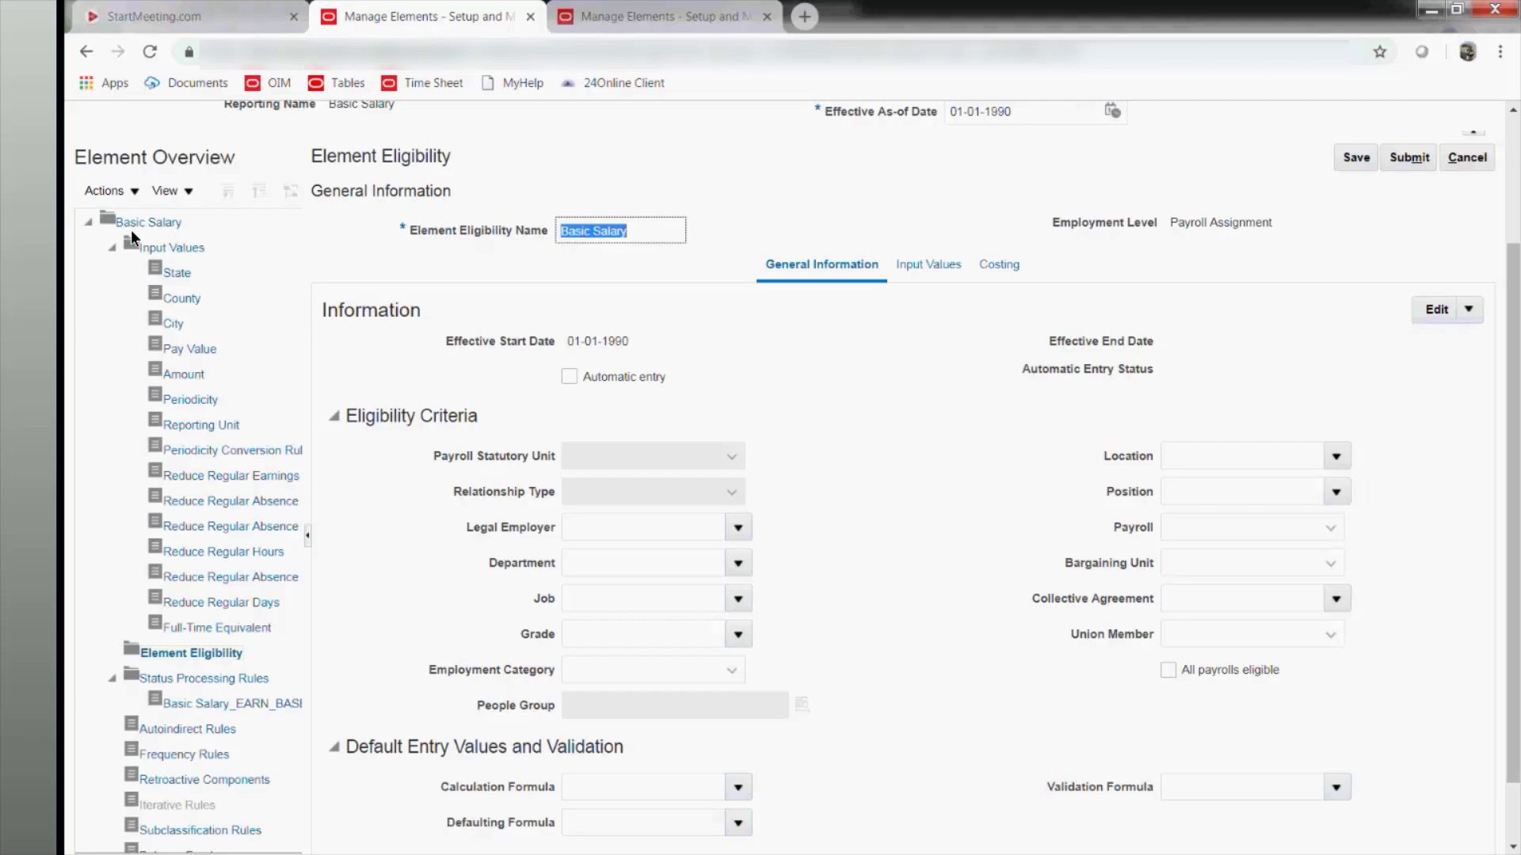
pyautogui.click(643, 228)
# Examine the Payroll criterion, the automatic entry option and the calculation, validation and defaulting formula fields of the eligibility record.
pyautogui.click(1188, 529)
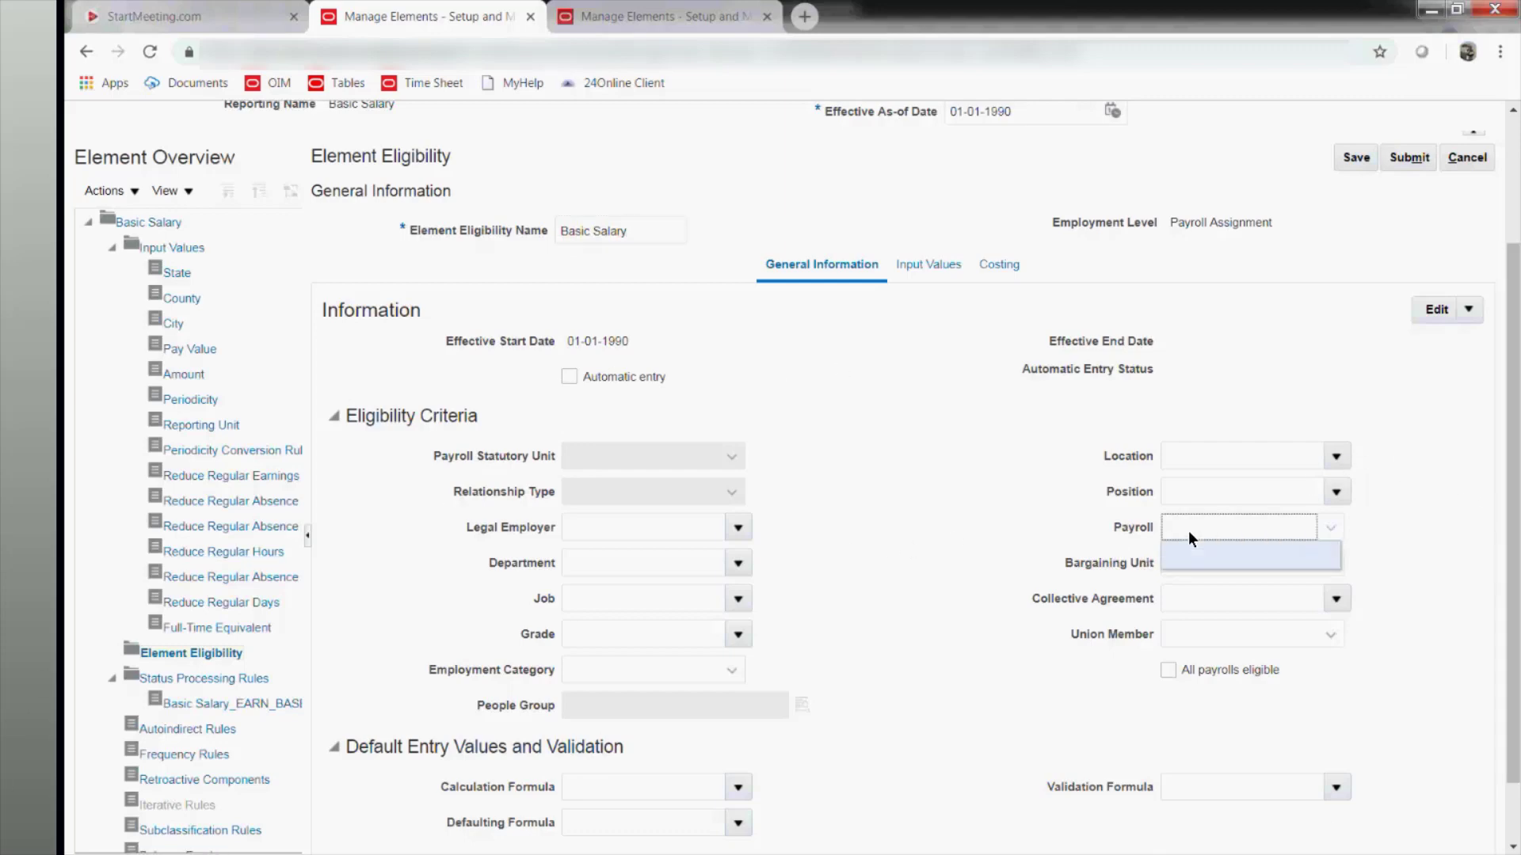
pyautogui.click(971, 492)
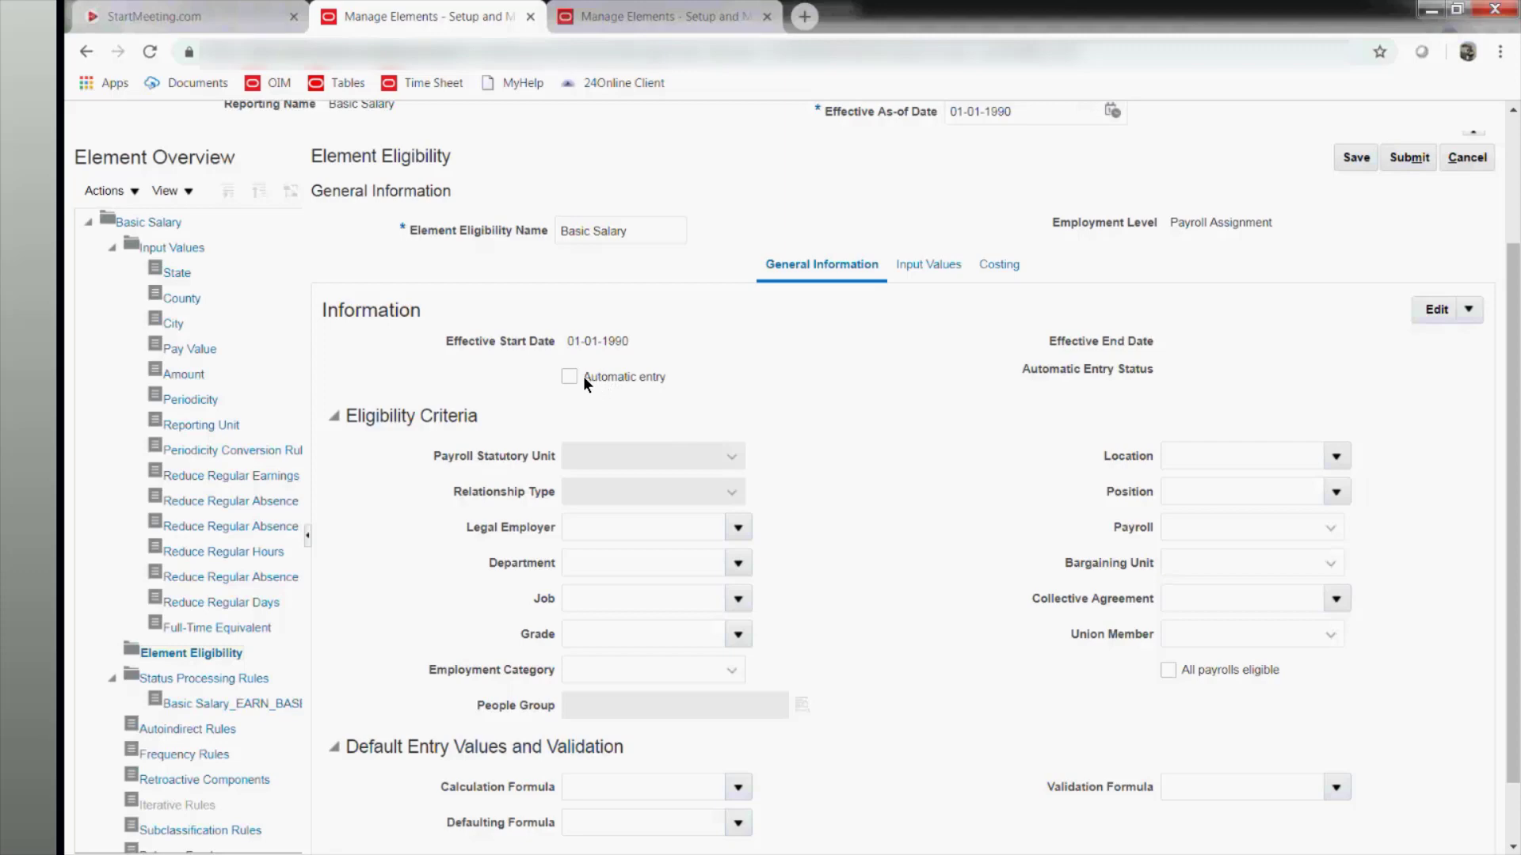
pyautogui.moveTo(615, 376); pyautogui.dragTo(678, 373)
pyautogui.click(678, 373)
pyautogui.scroll(-1, 990, 537)
pyautogui.click(608, 701)
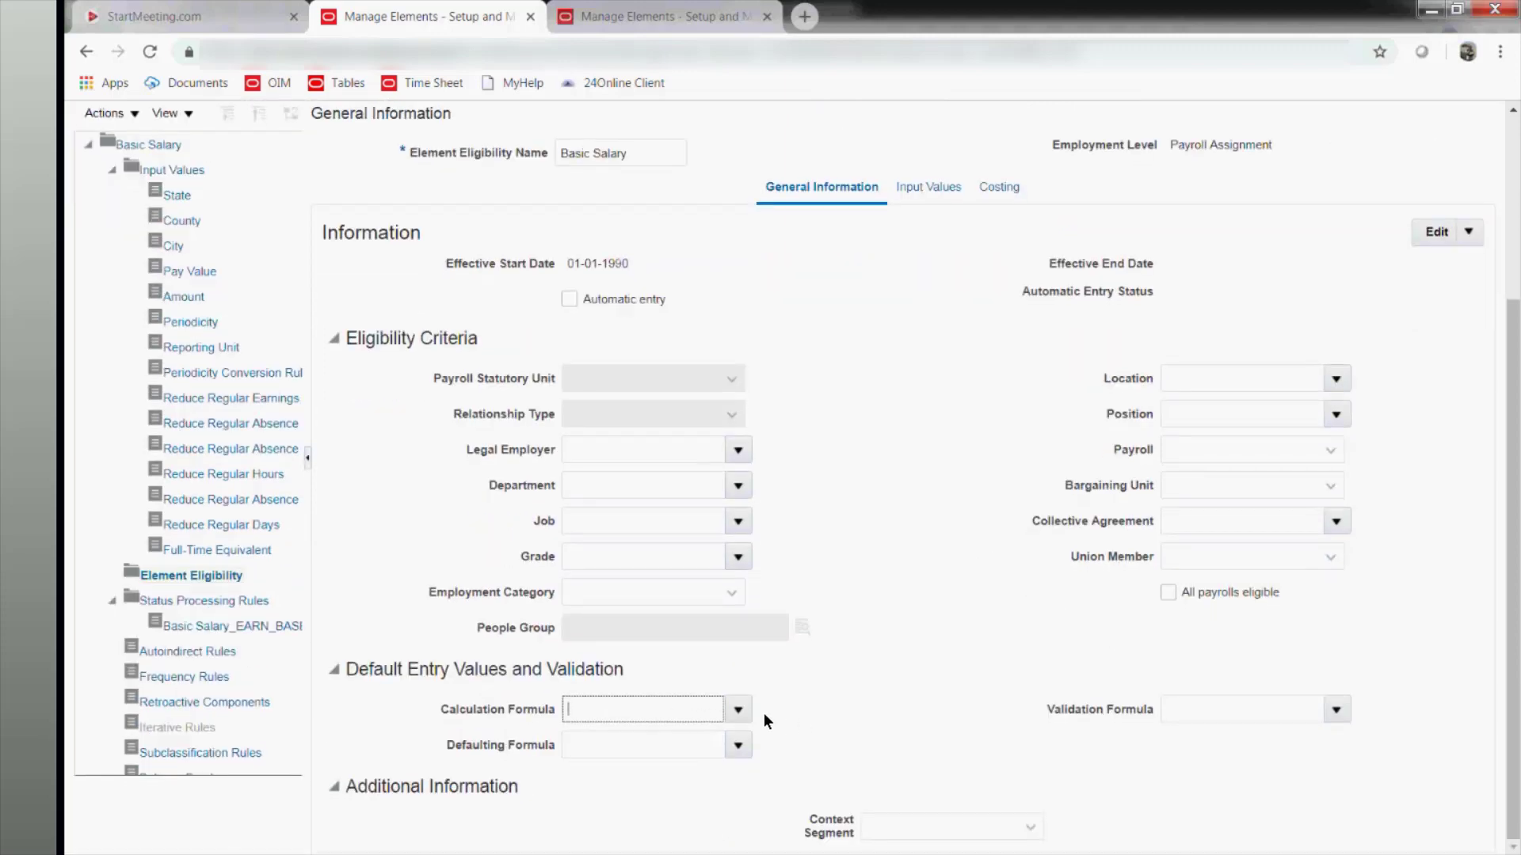
pyautogui.click(1207, 710)
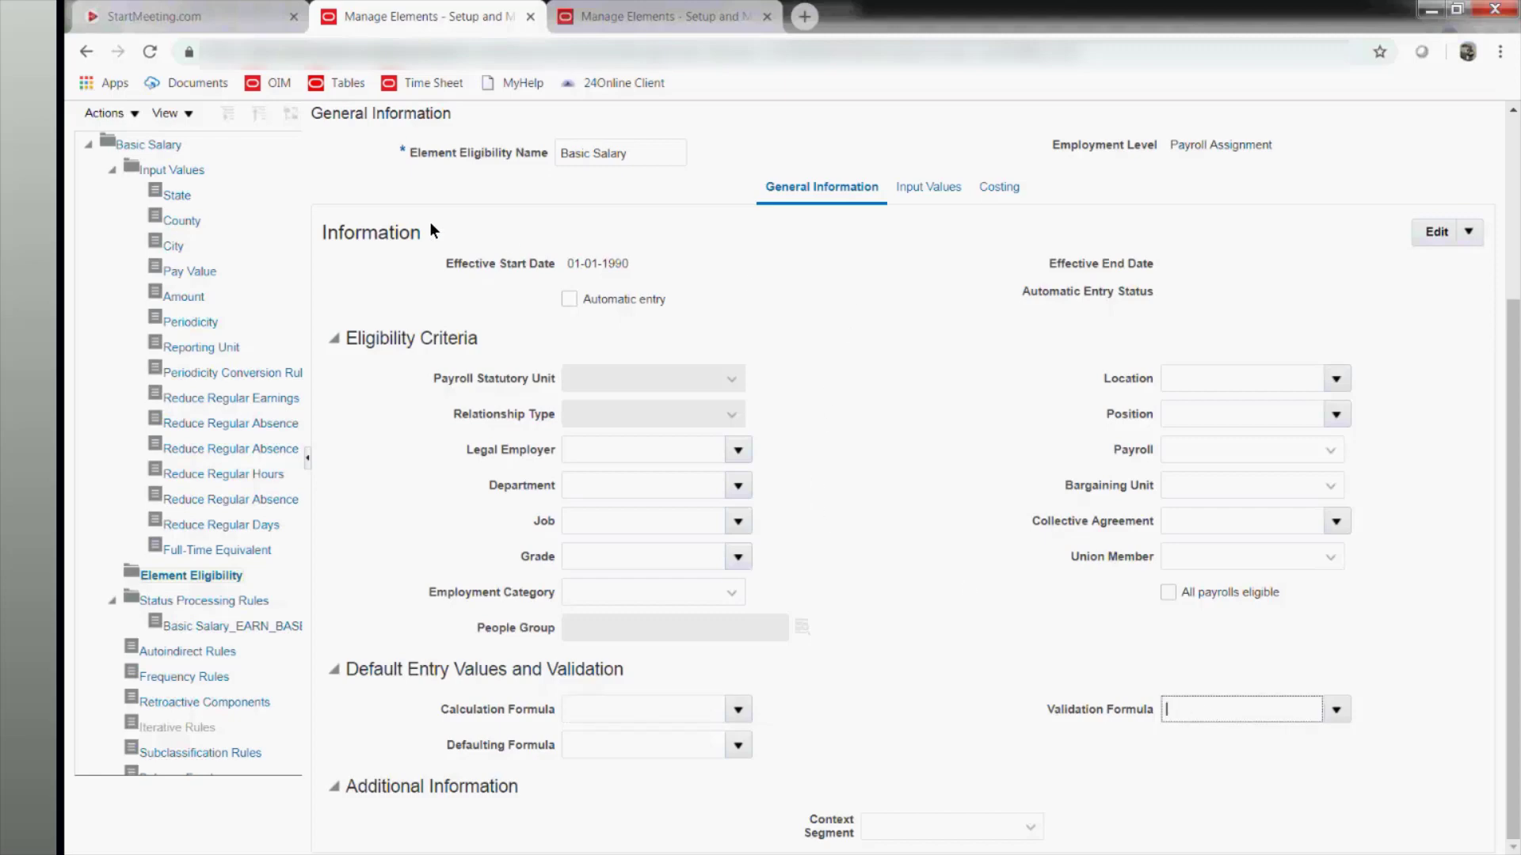
pyautogui.click(441, 269)
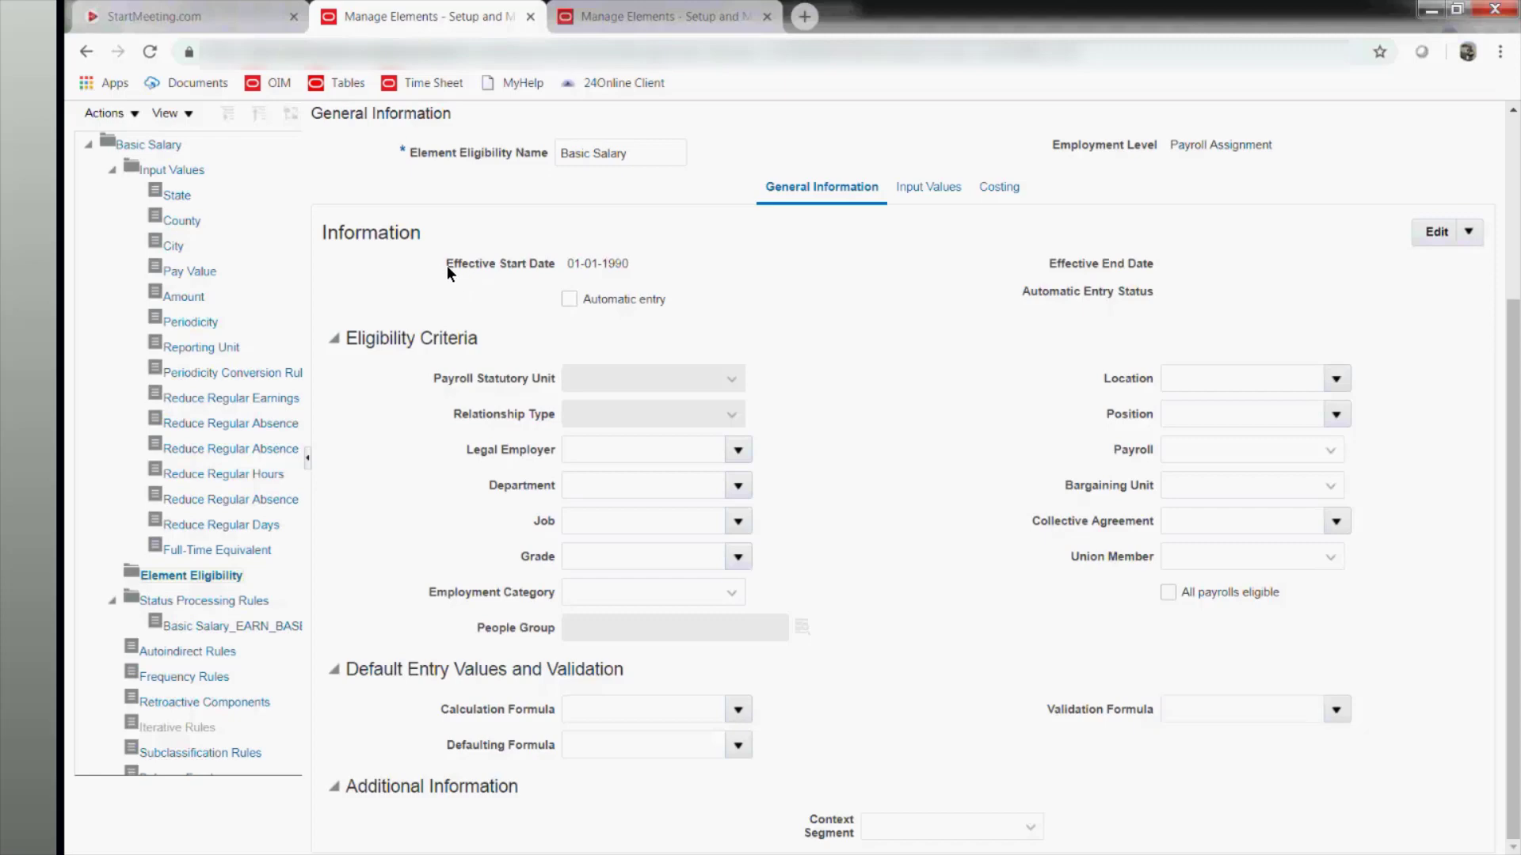
pyautogui.click(626, 746)
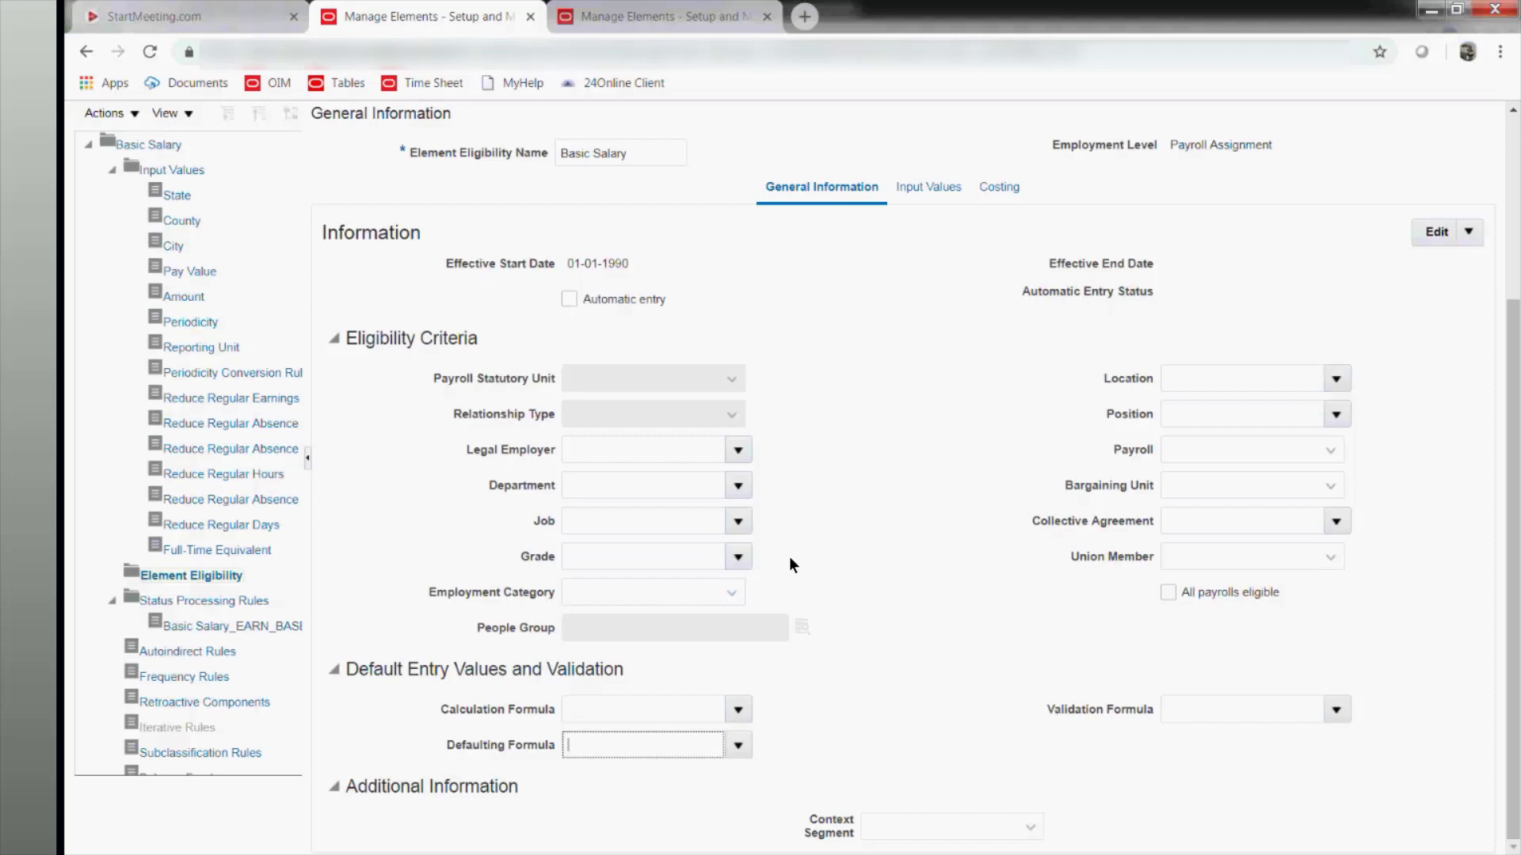
# Try Full-time regular as the employment category of the eligibility record and clear the selection again.
pyautogui.click(672, 594)
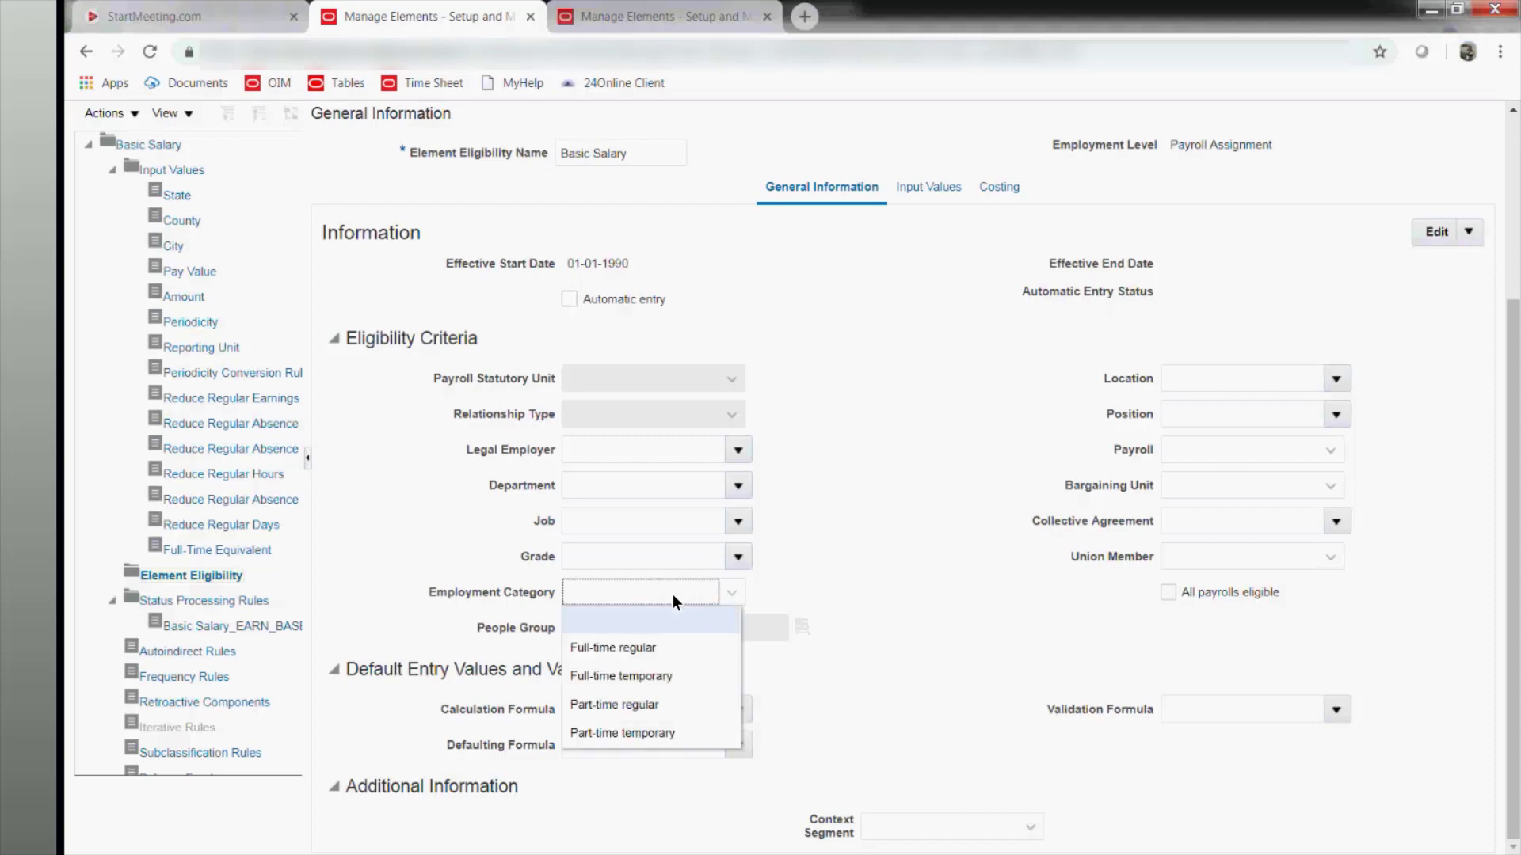
pyautogui.click(664, 653)
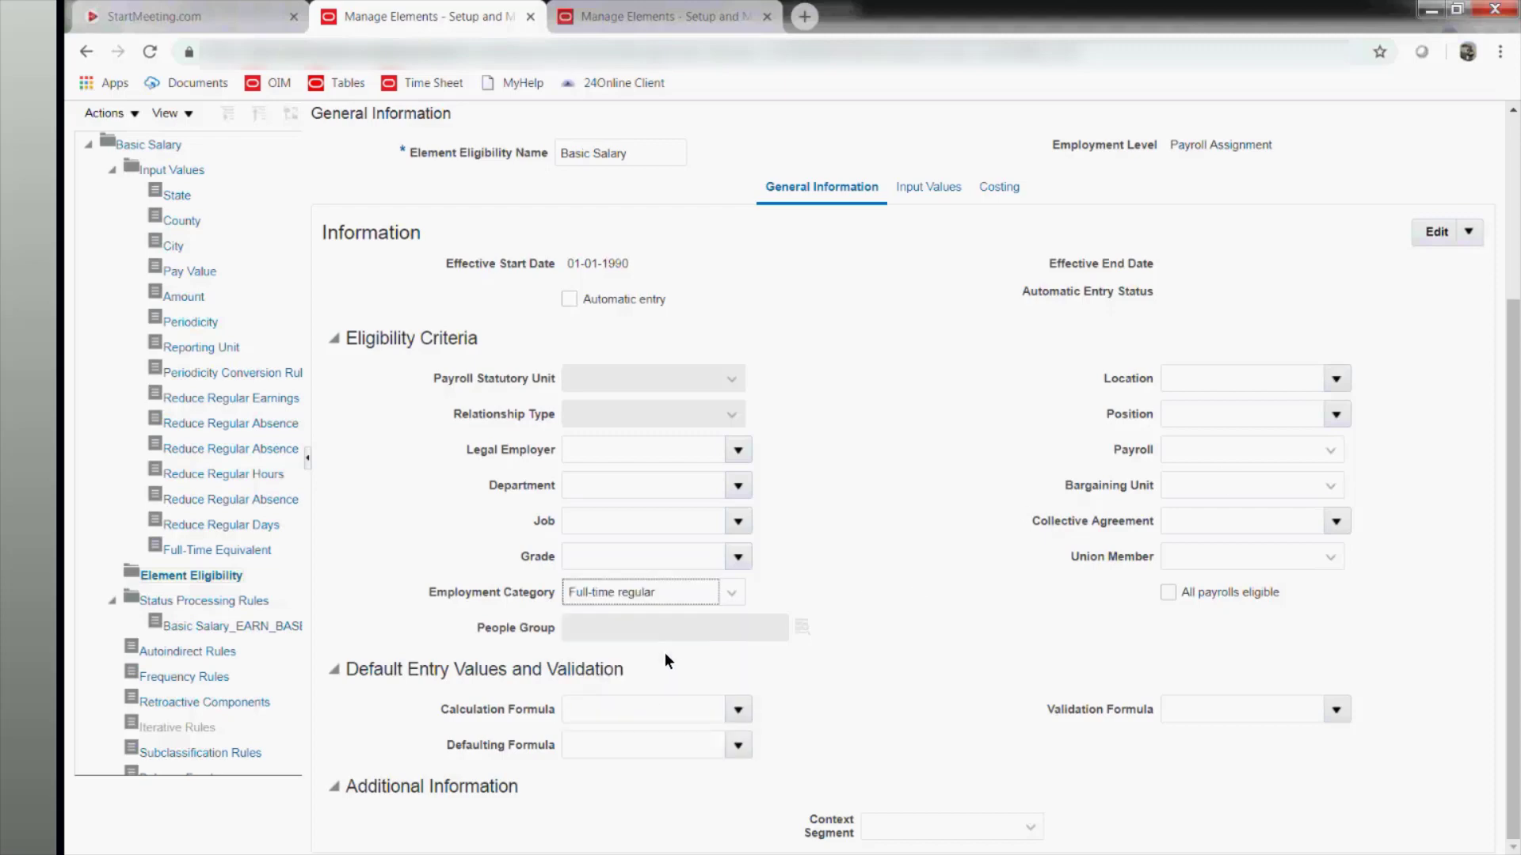
pyautogui.click(740, 594)
pyautogui.click(669, 620)
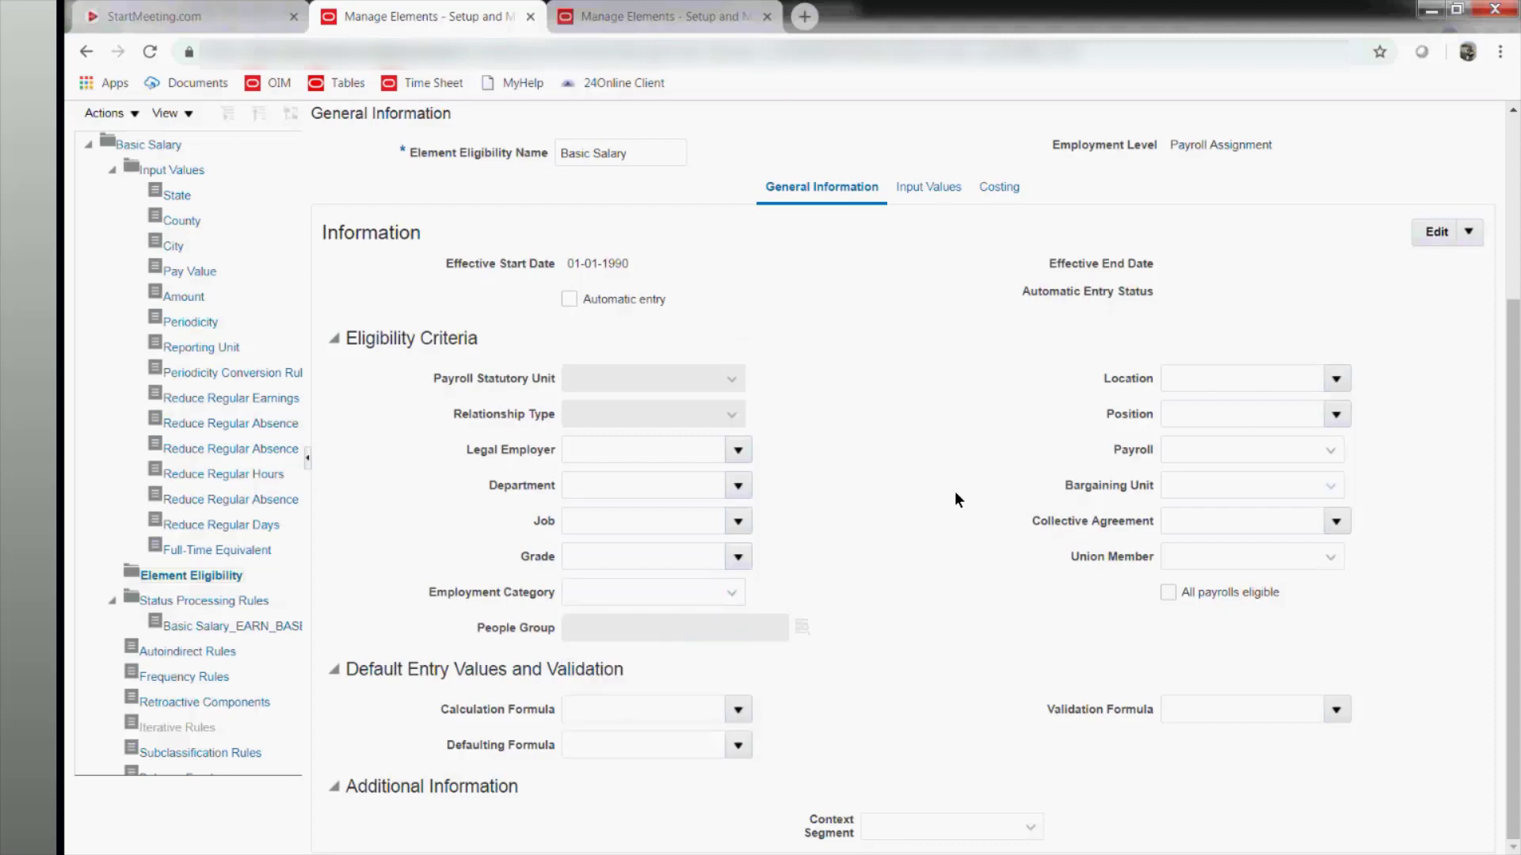
# Submit the Basic Salary element eligibility record with all eligibility criteria left blank.
pyautogui.scroll(4, 949, 490)
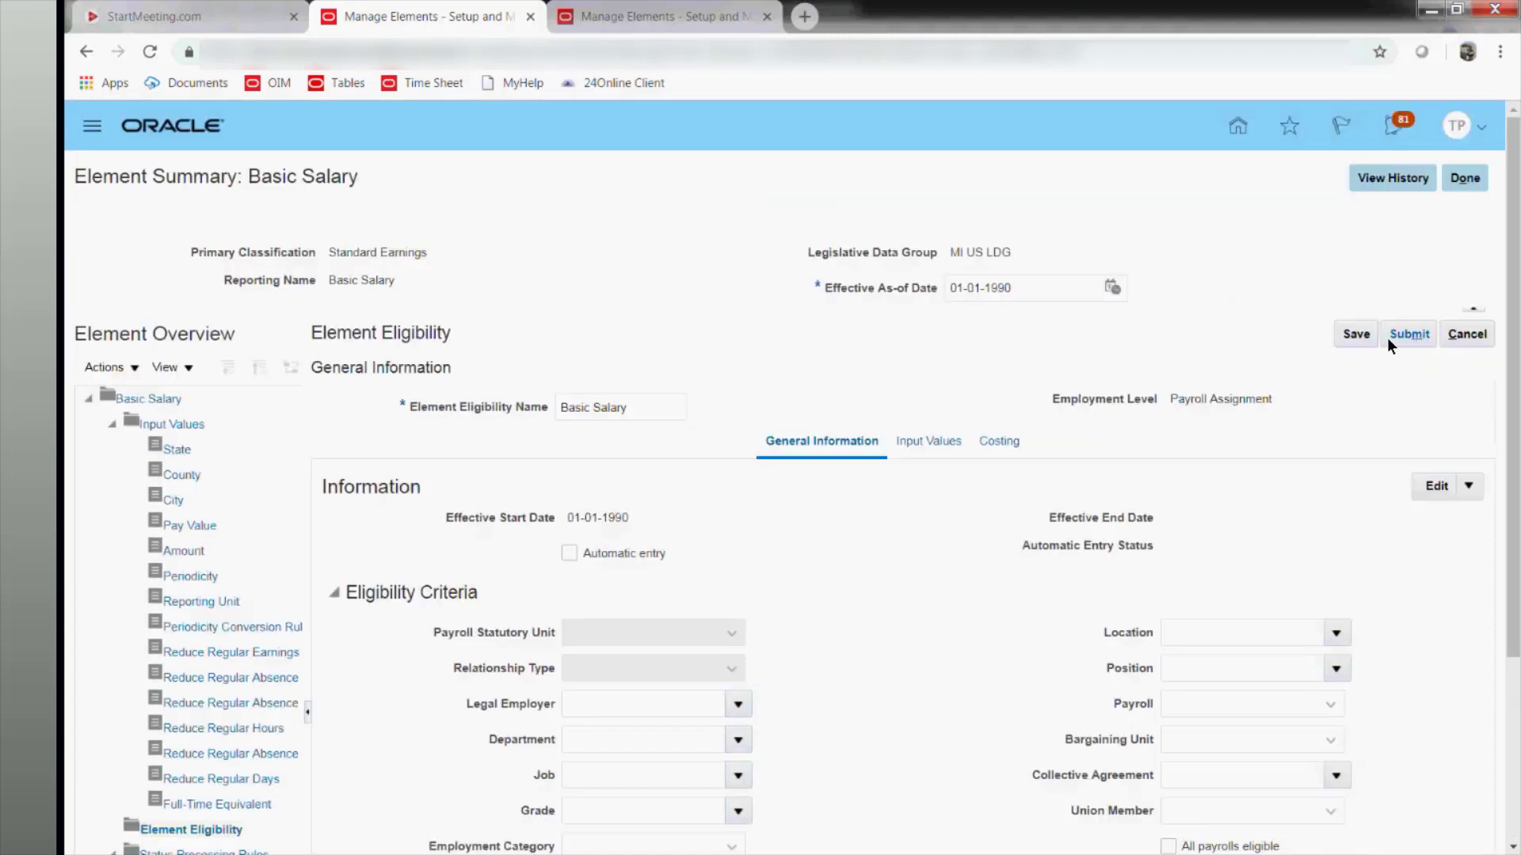
pyautogui.click(1409, 333)
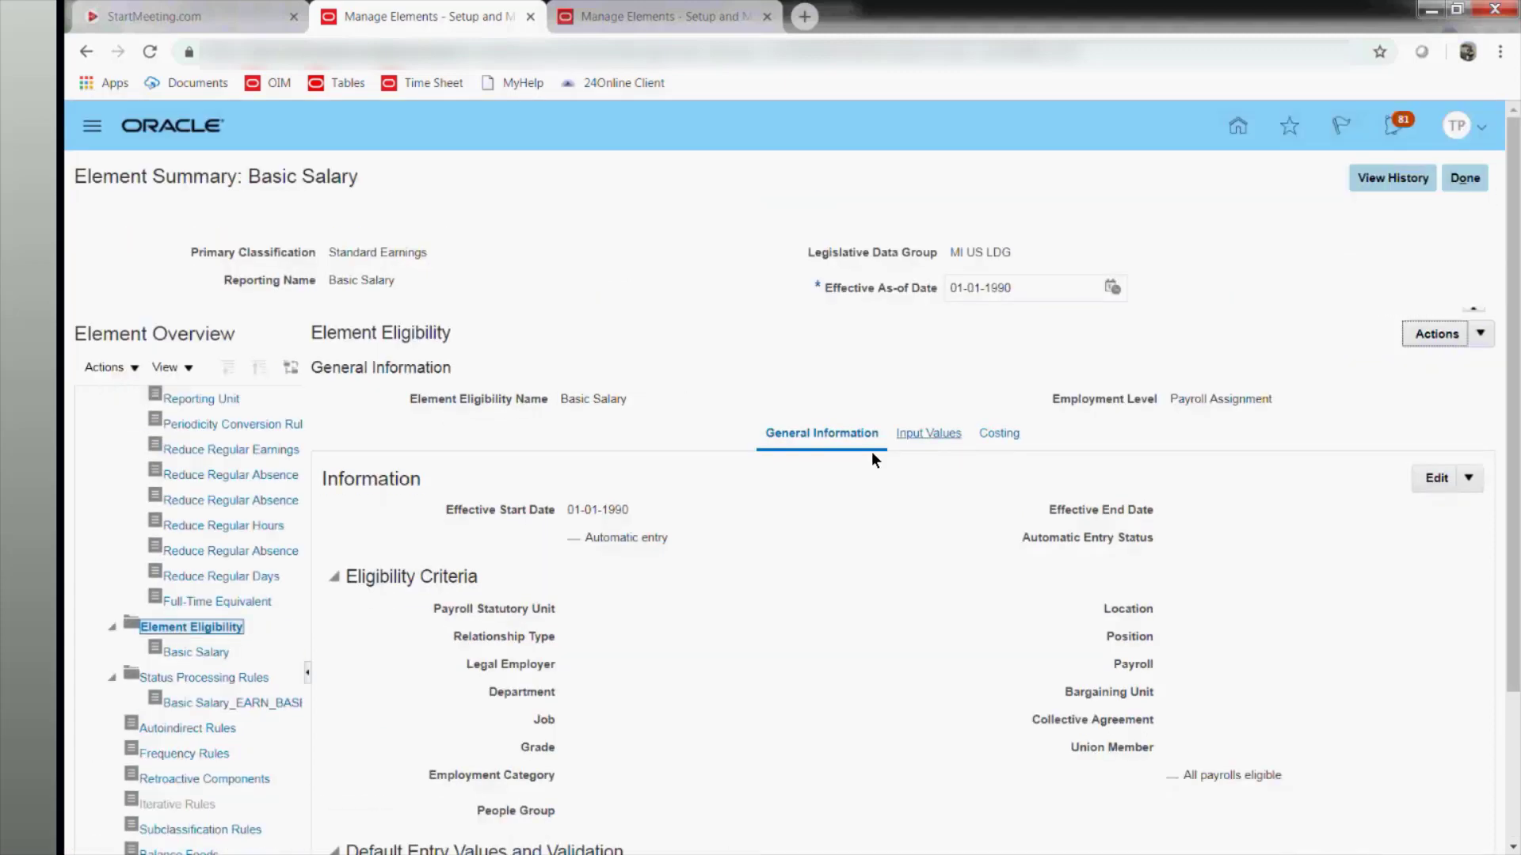
# Review the input values of the eligibility record, including the effective date and the expanded details of State.
pyautogui.click(935, 434)
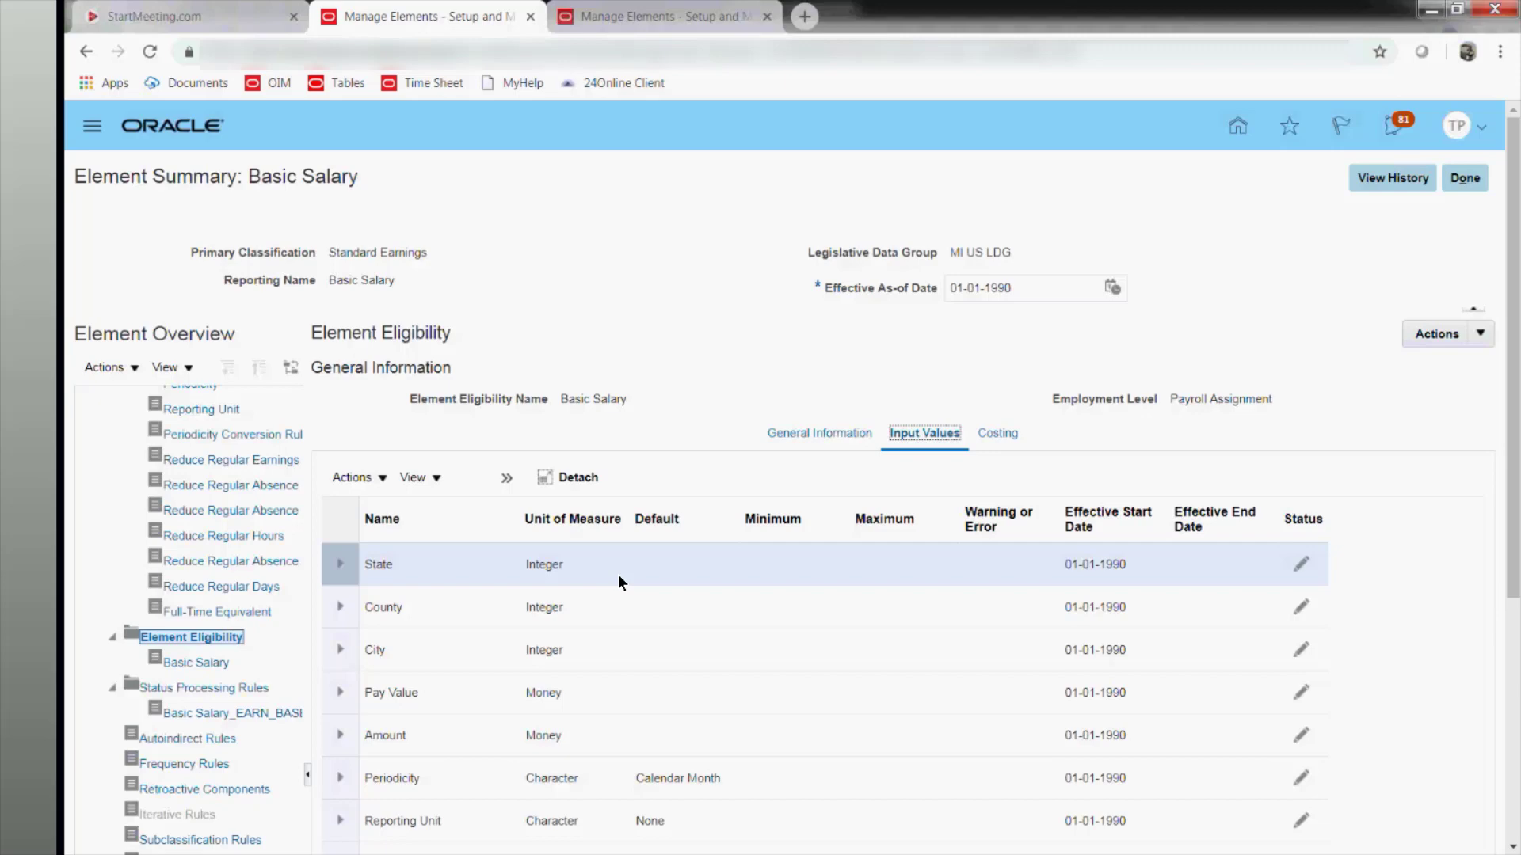
pyautogui.moveTo(1015, 295); pyautogui.dragTo(939, 293)
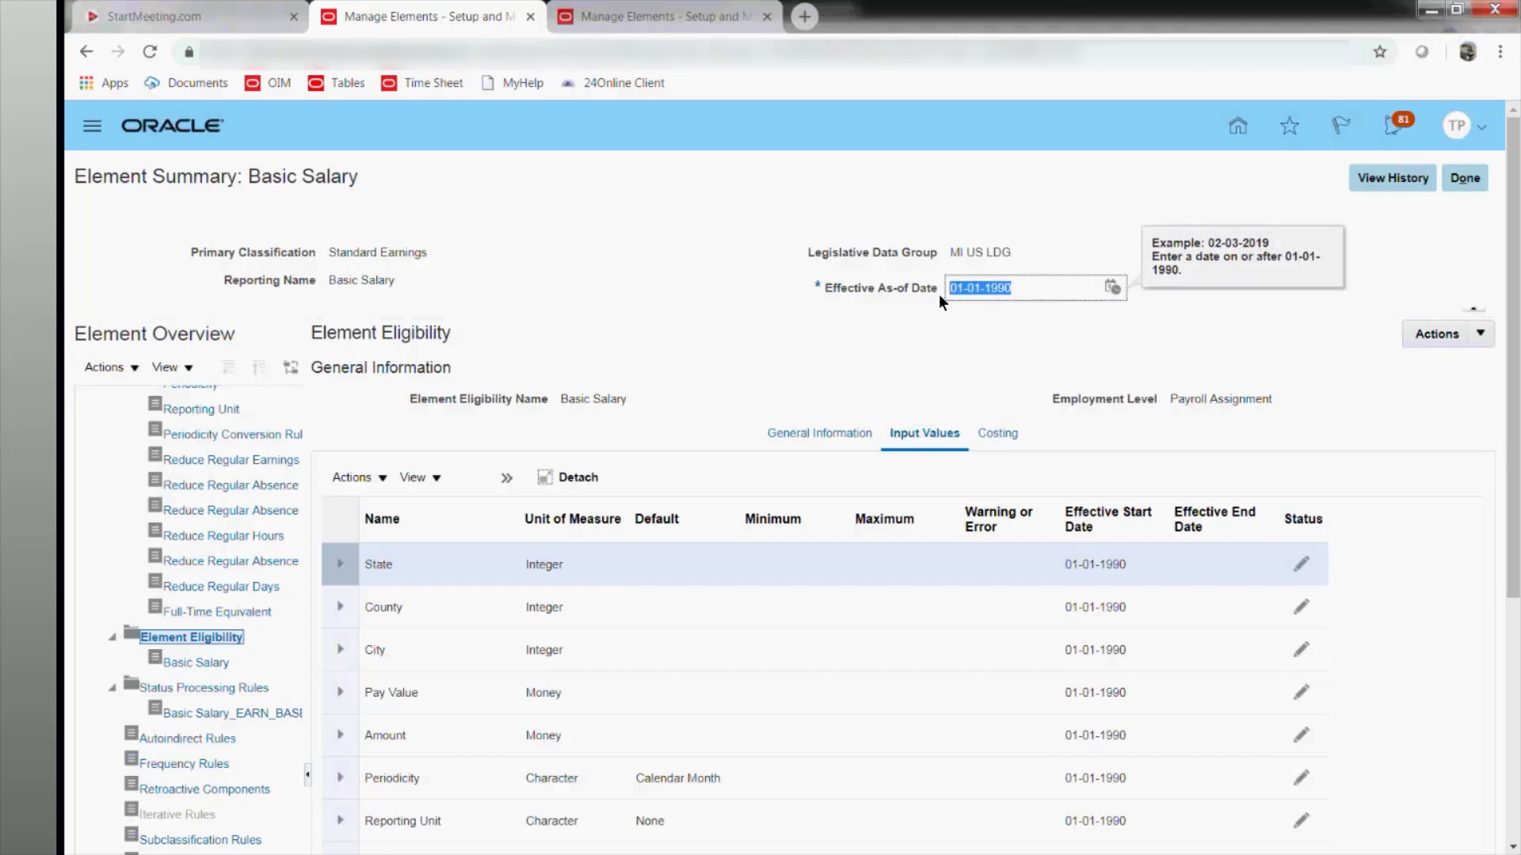
pyautogui.click(902, 360)
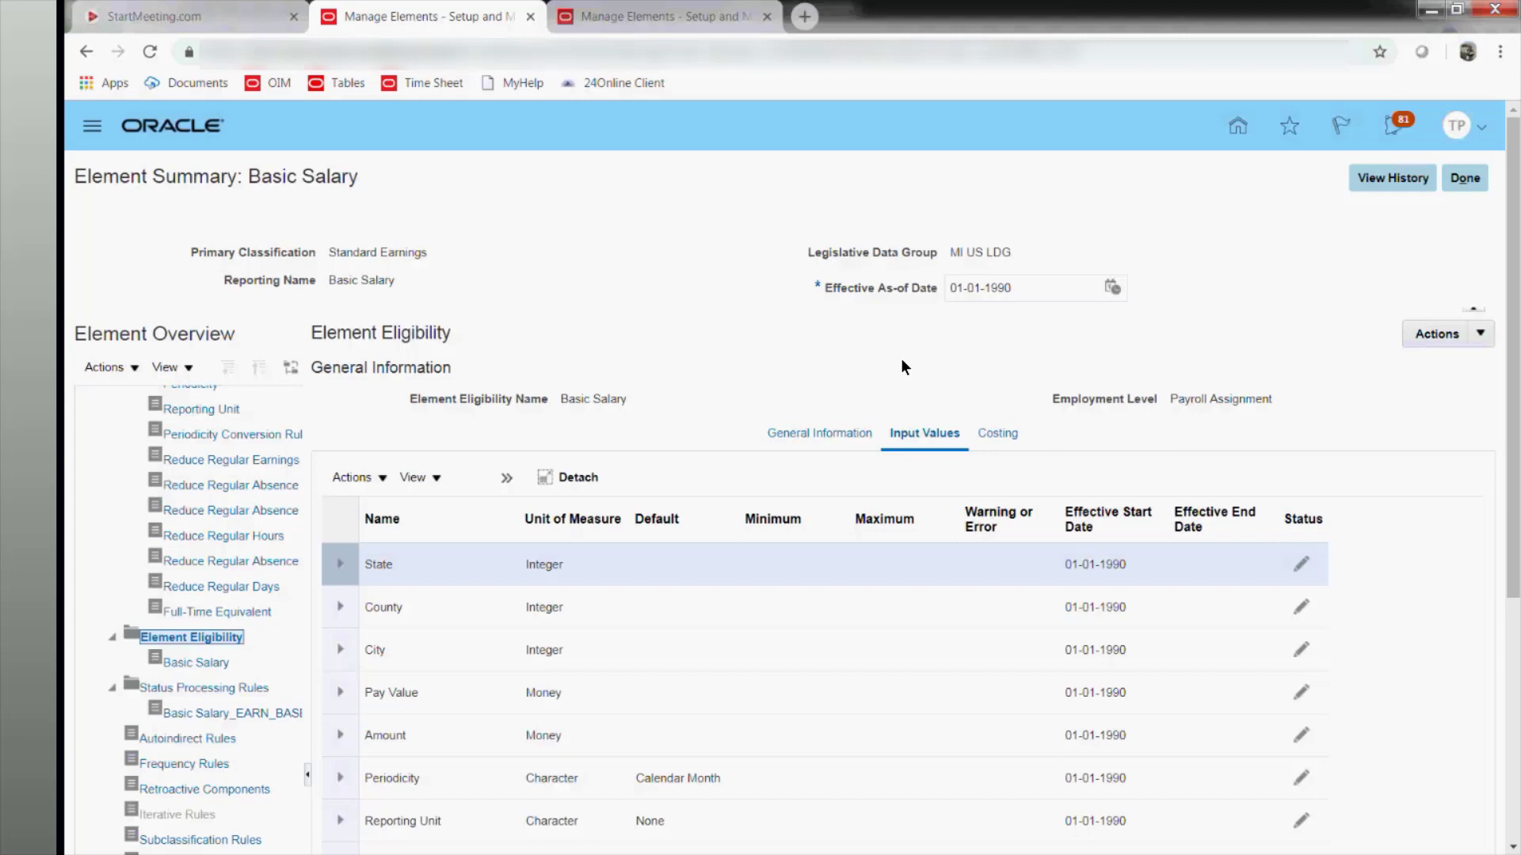
pyautogui.click(340, 563)
pyautogui.scroll(3, 255, 515)
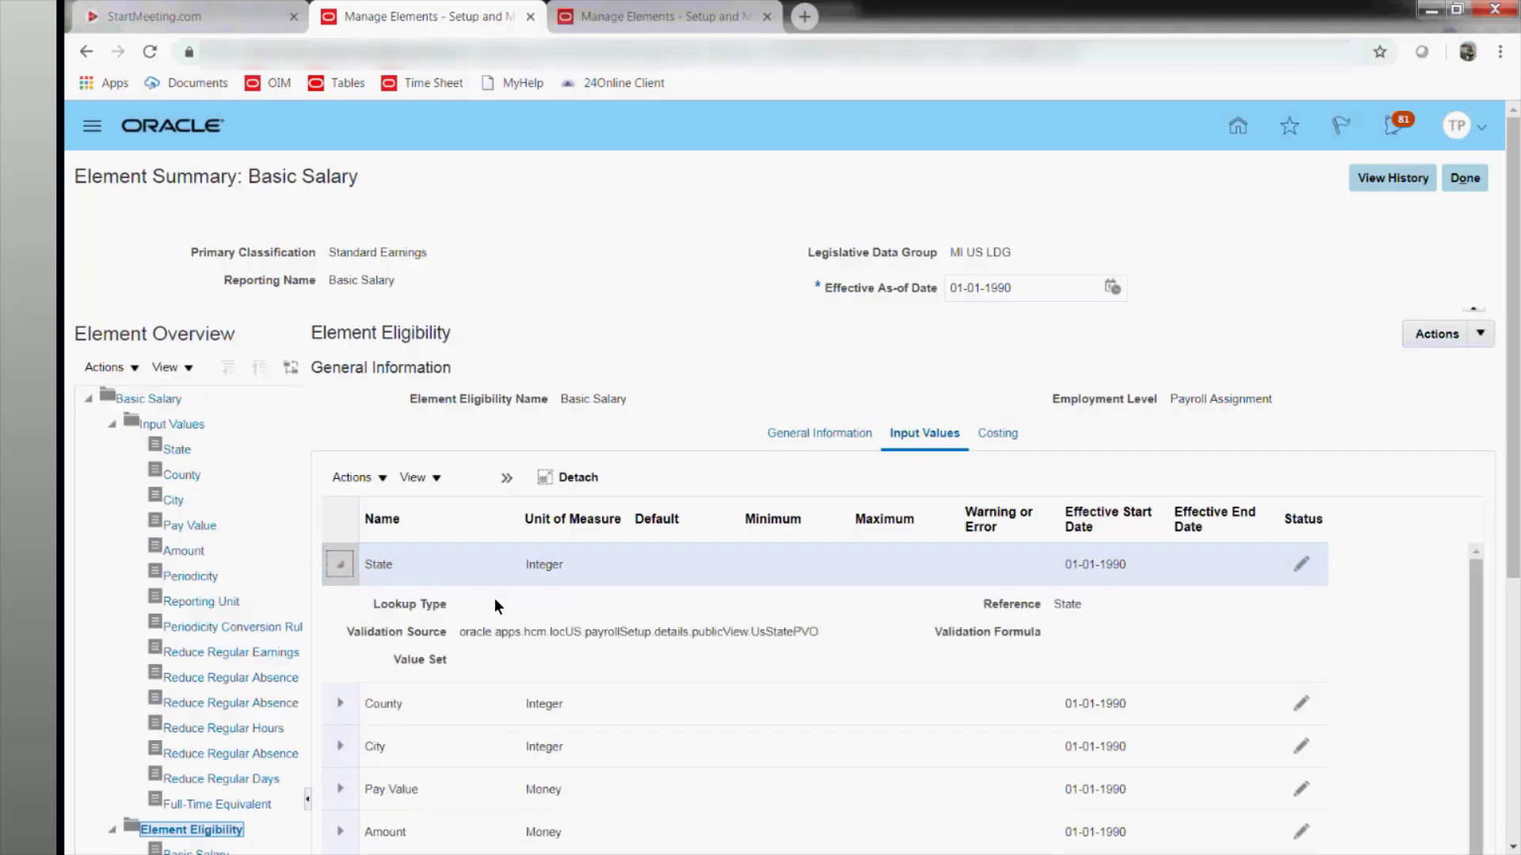
pyautogui.scroll(-3, 494, 597)
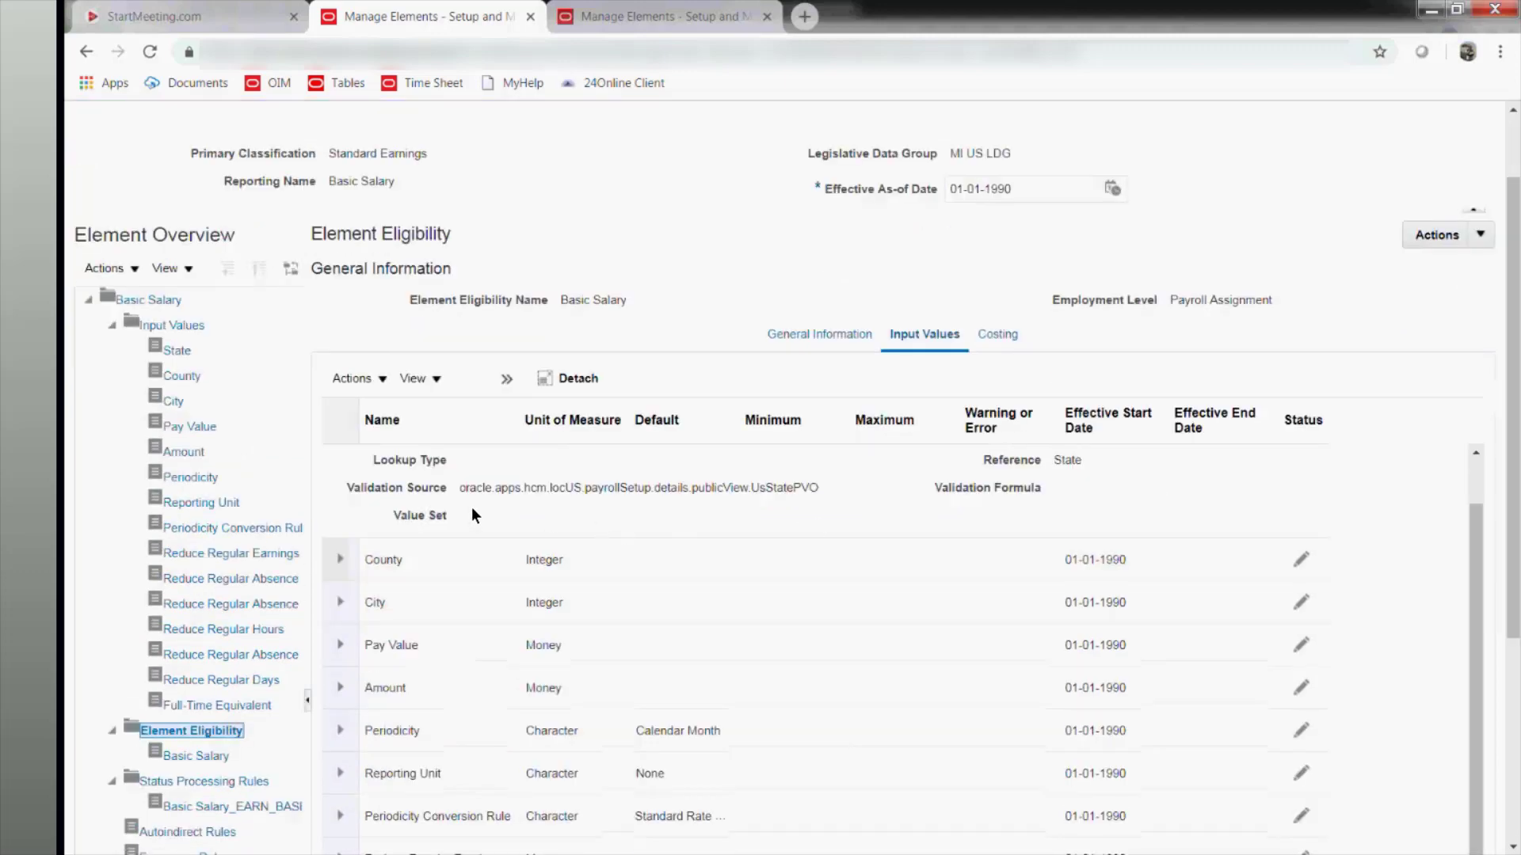
pyautogui.scroll(3, 473, 516)
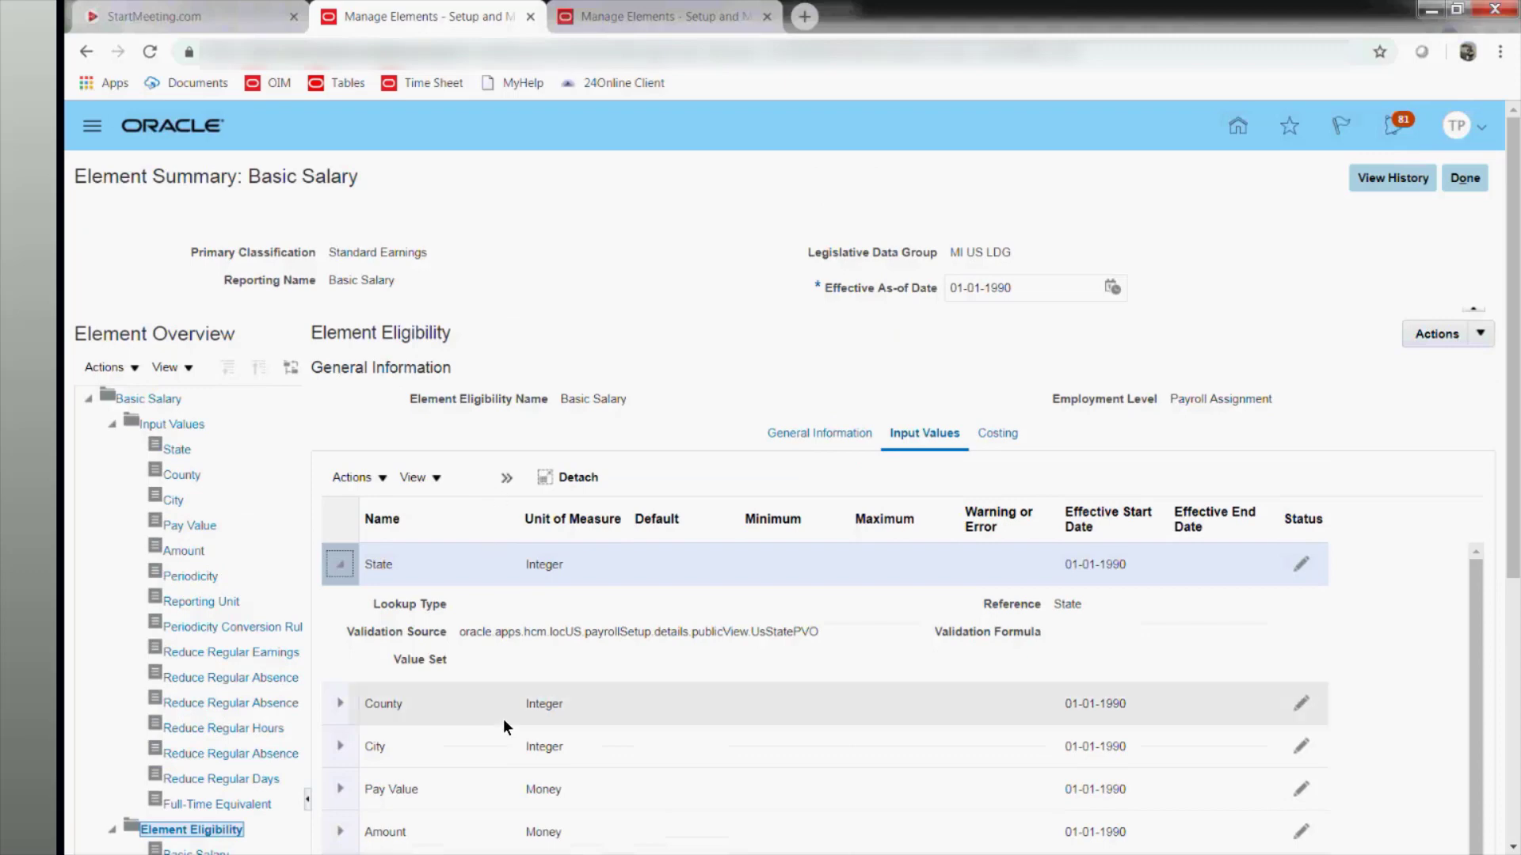
pyautogui.scroll(-1, 503, 720)
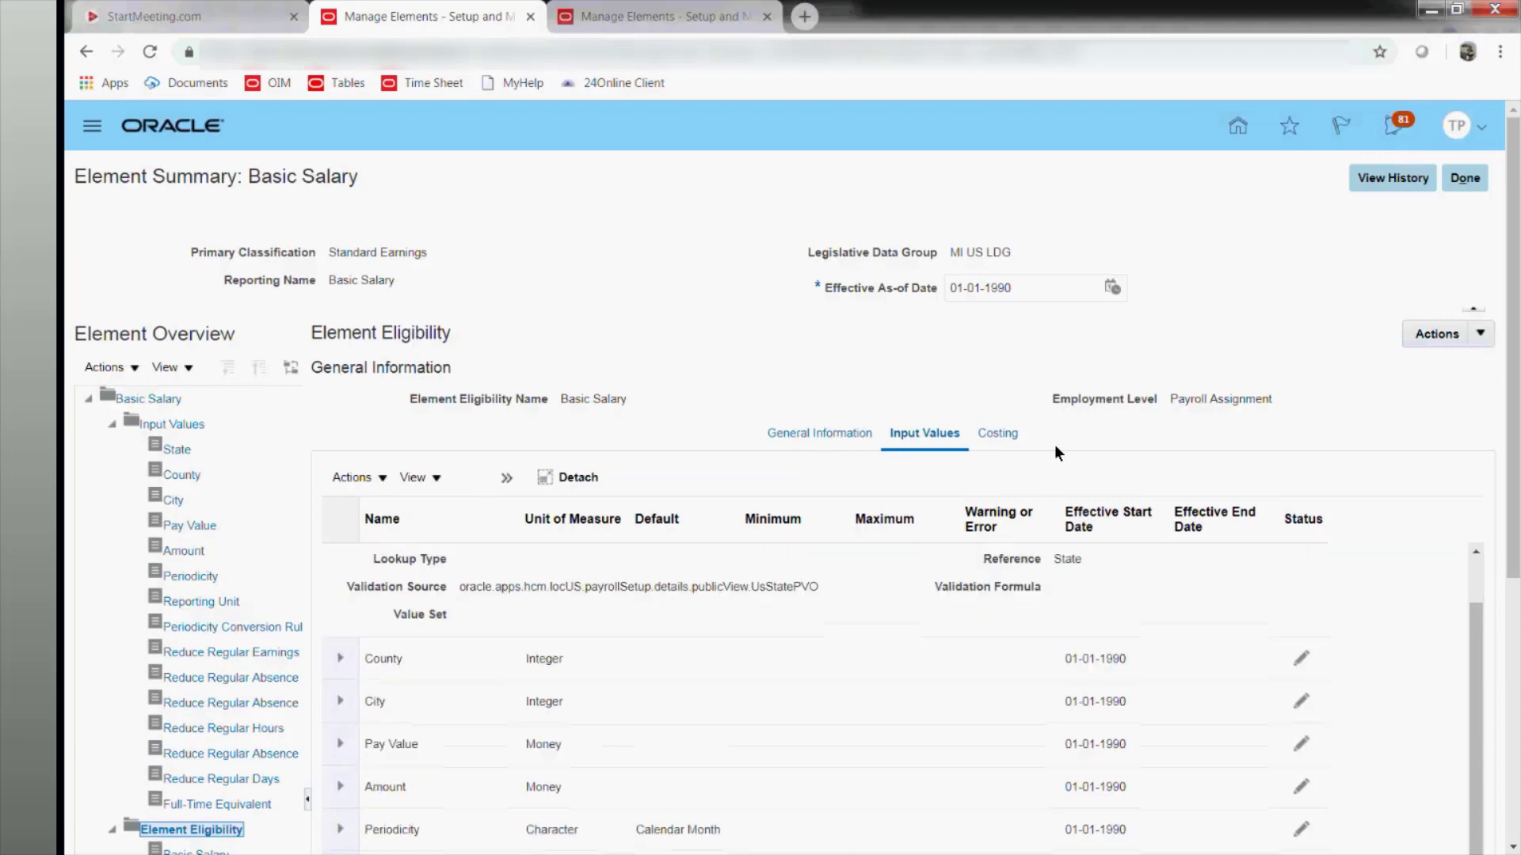
# Check the costing setup of the Basic Salary eligibility record and return to its general information.
pyautogui.click(998, 434)
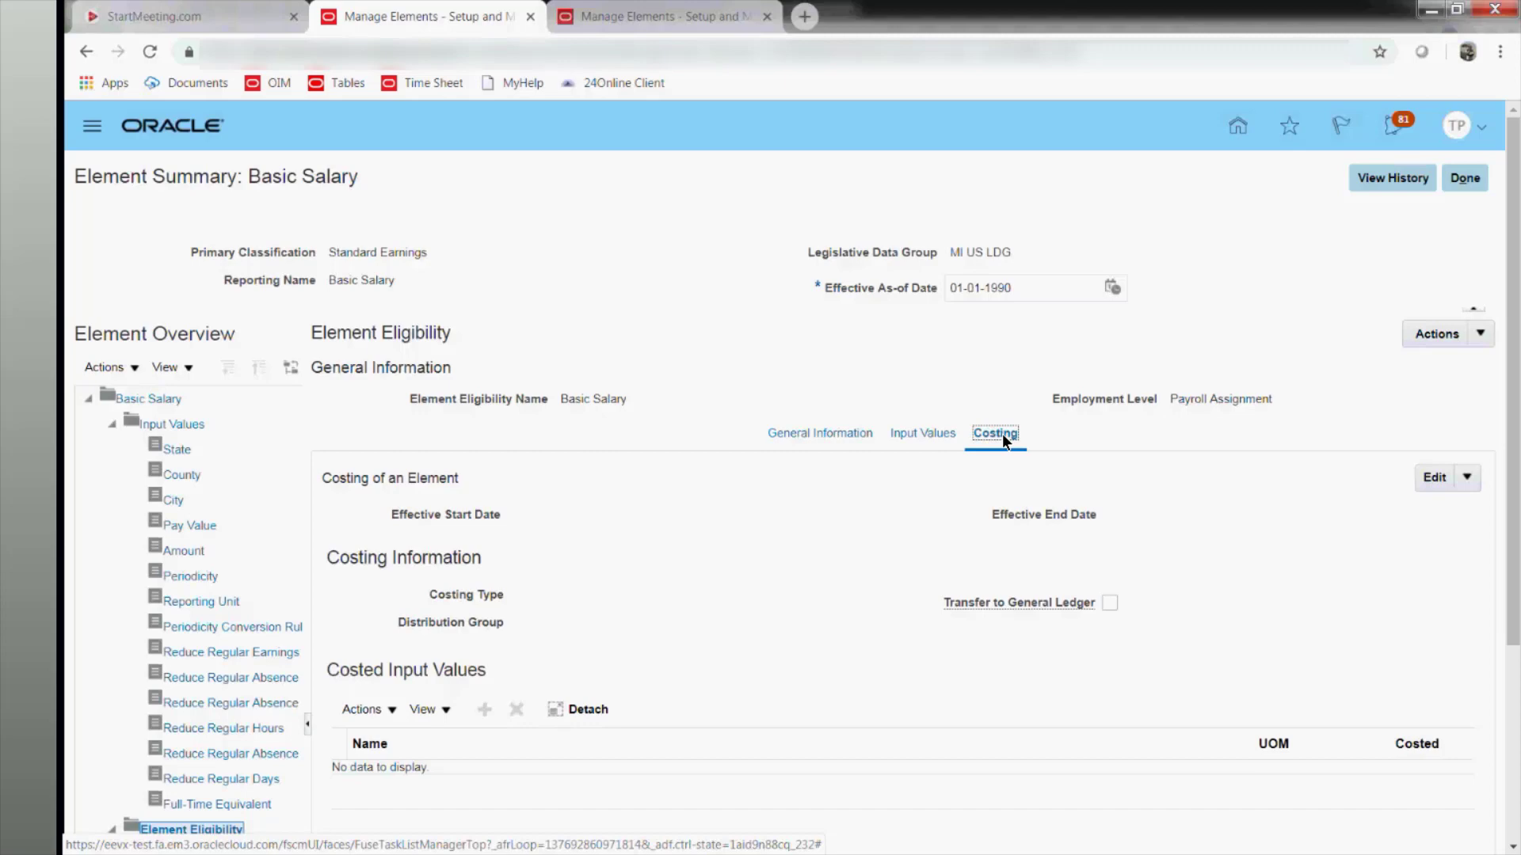
pyautogui.click(822, 433)
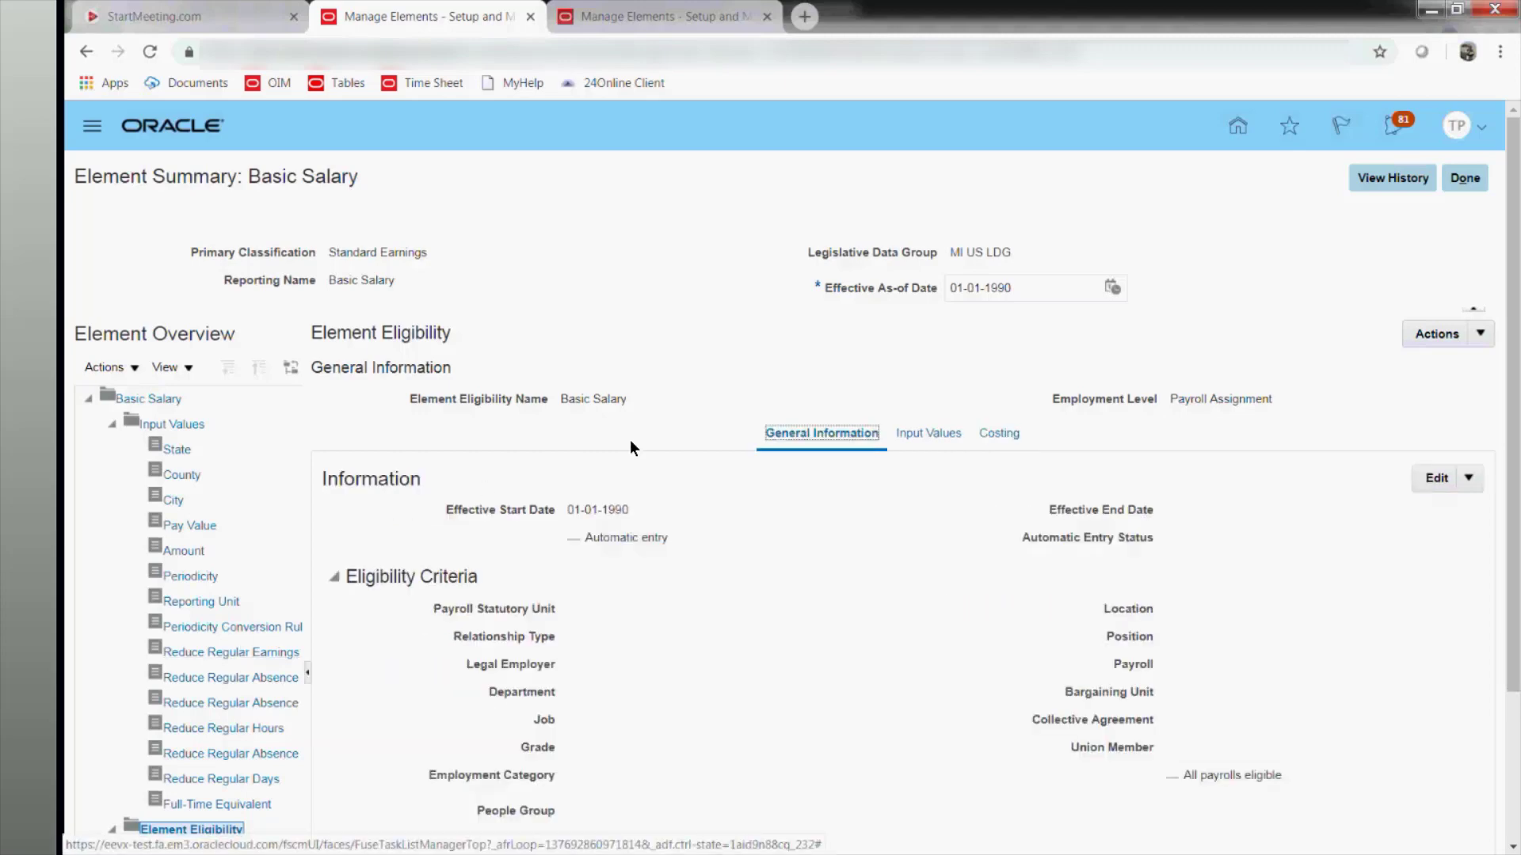
pyautogui.moveTo(562, 401); pyautogui.dragTo(617, 407)
pyautogui.click(645, 405)
pyautogui.scroll(-3, 644, 406)
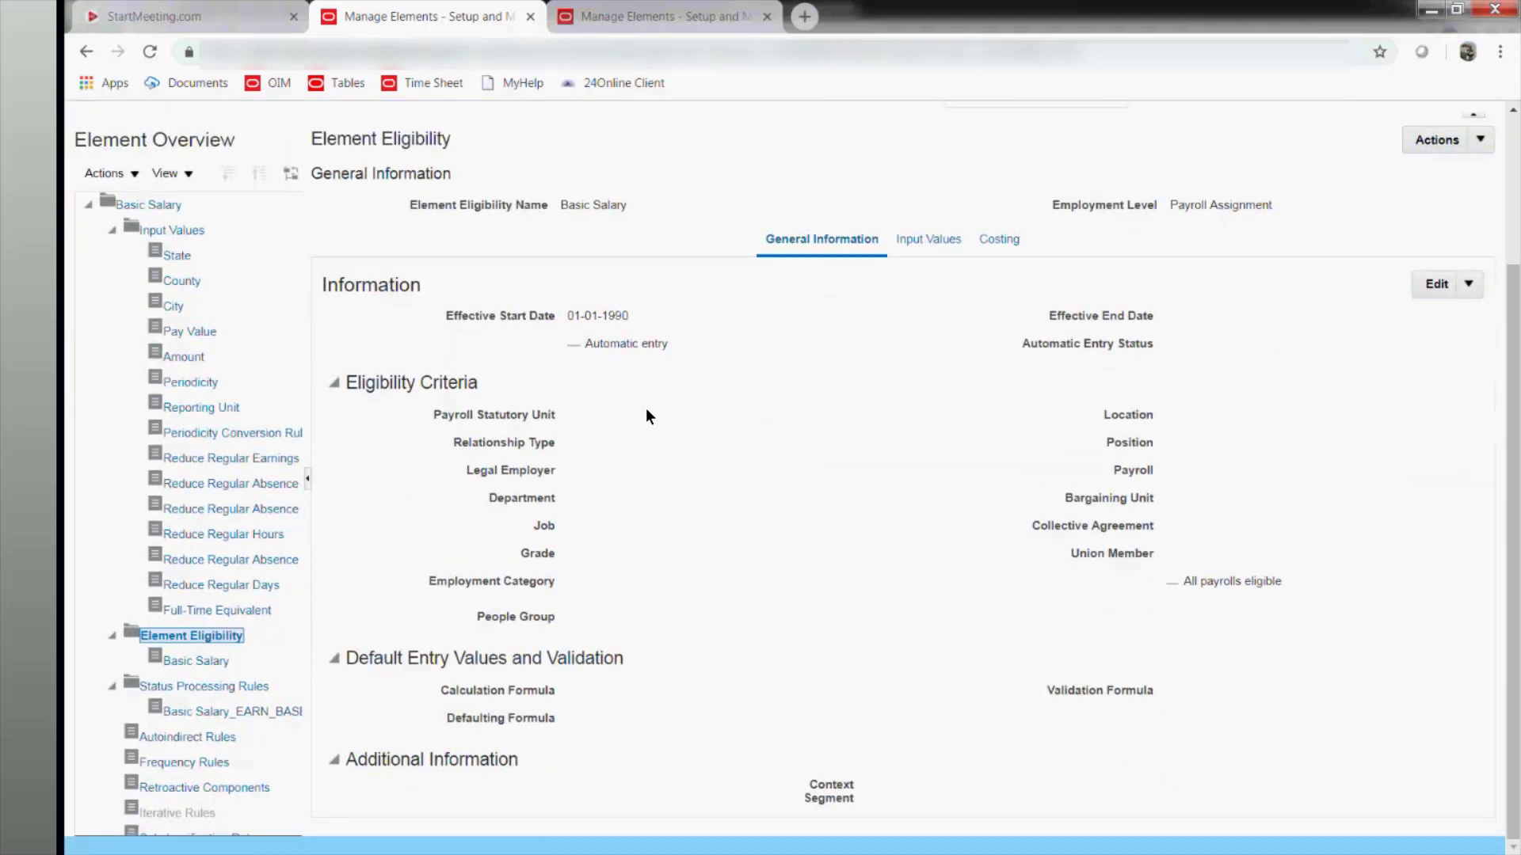
pyautogui.scroll(3, 644, 407)
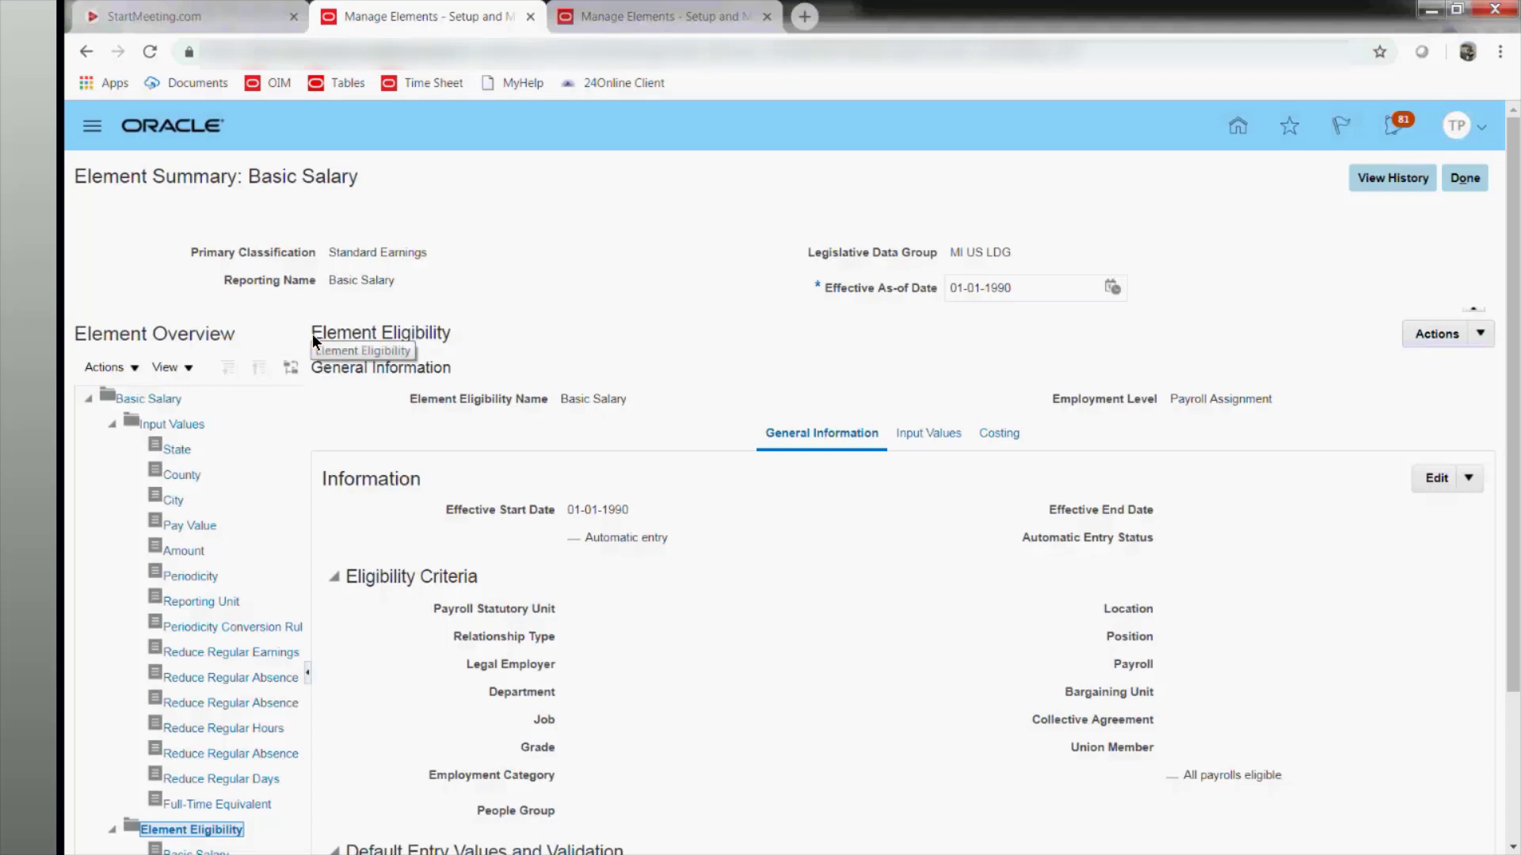
# Switch to the Fusion Payroll_Part 2 PDF in Adobe Acrobat Reader, look through its first pages and show the Banking Setup page.
pyautogui.click(450, 337)
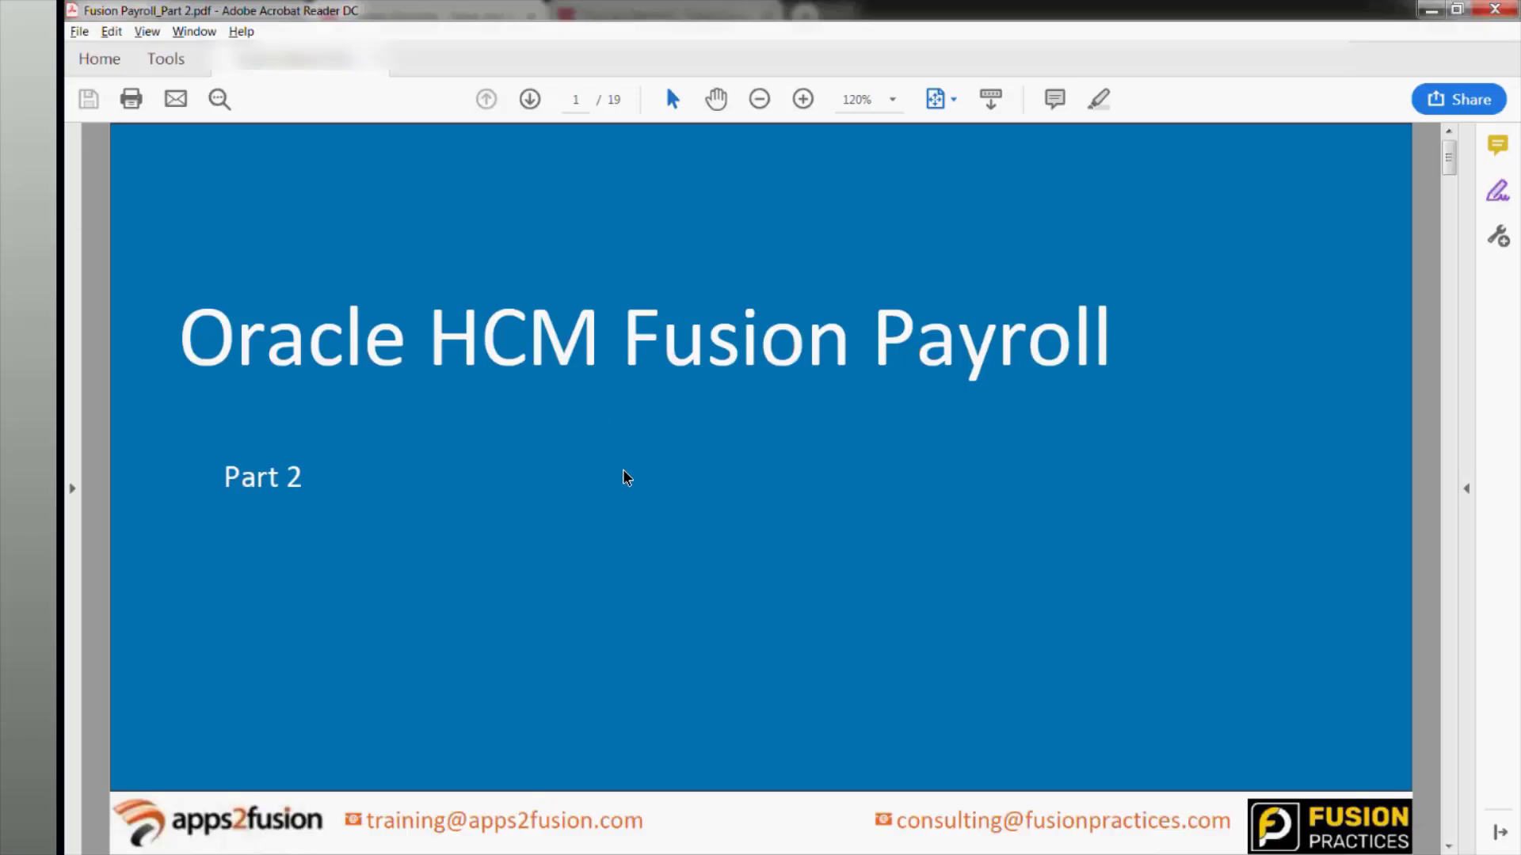
pyautogui.press('pagedown')
pyautogui.press('pagedown')
pyautogui.press('pagedown')
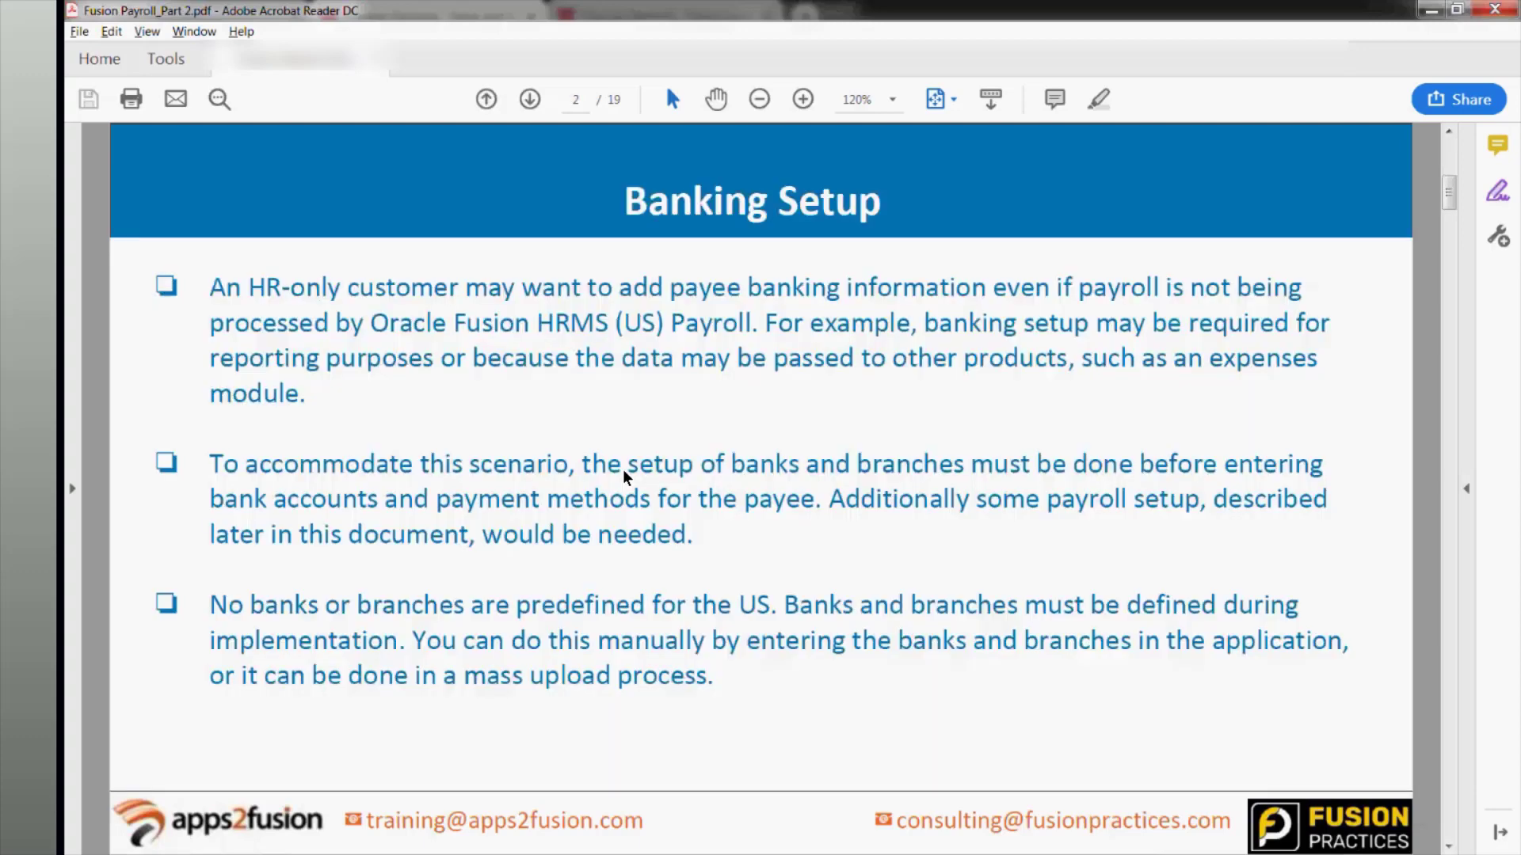
pyautogui.press('pagedown')
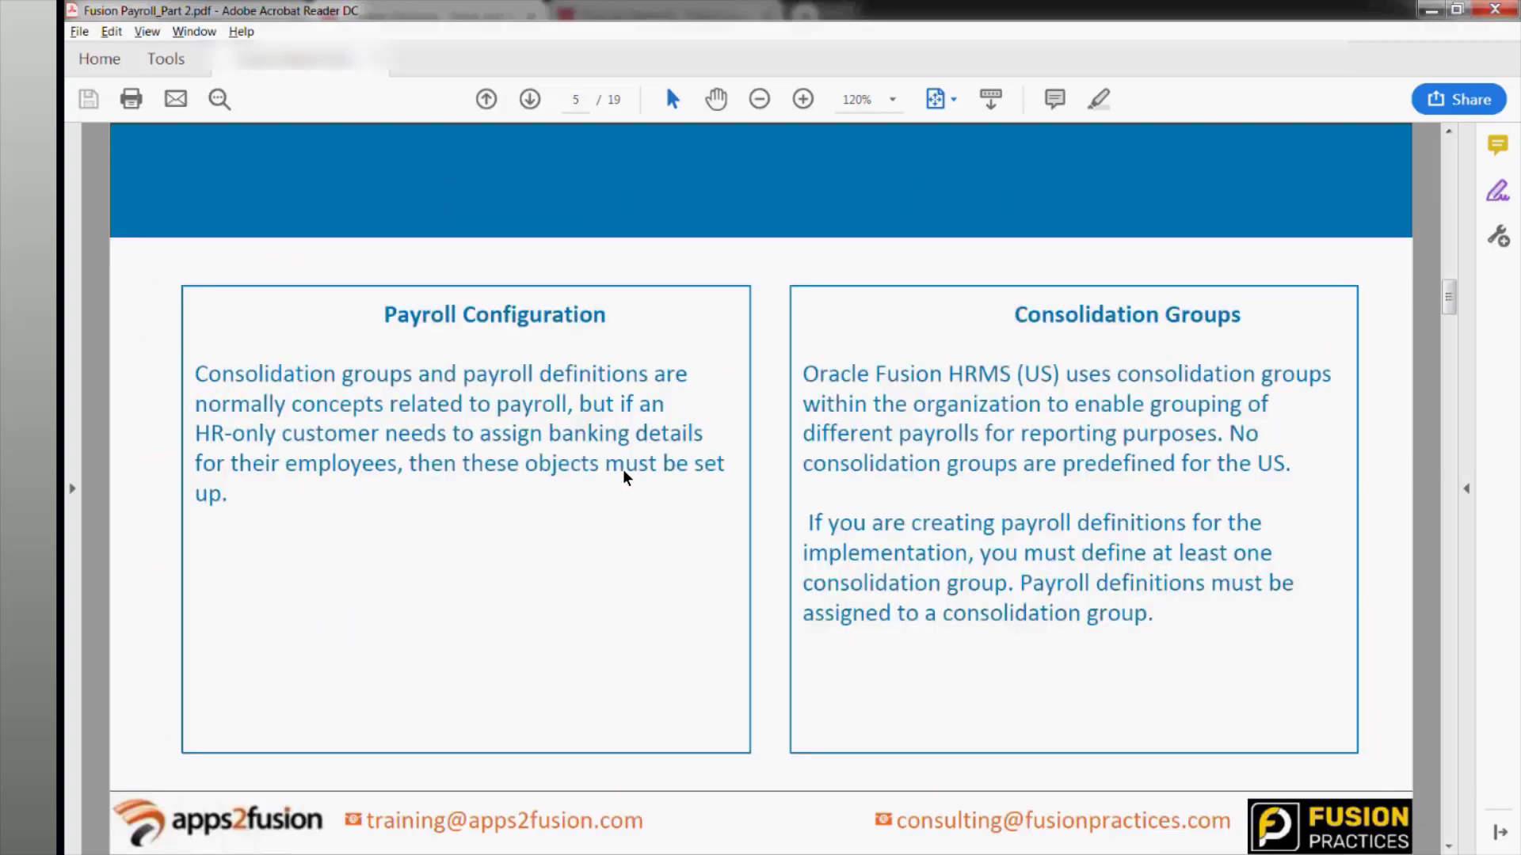
pyautogui.press('pageup')
pyautogui.press('pageup')
pyautogui.press('pageup')
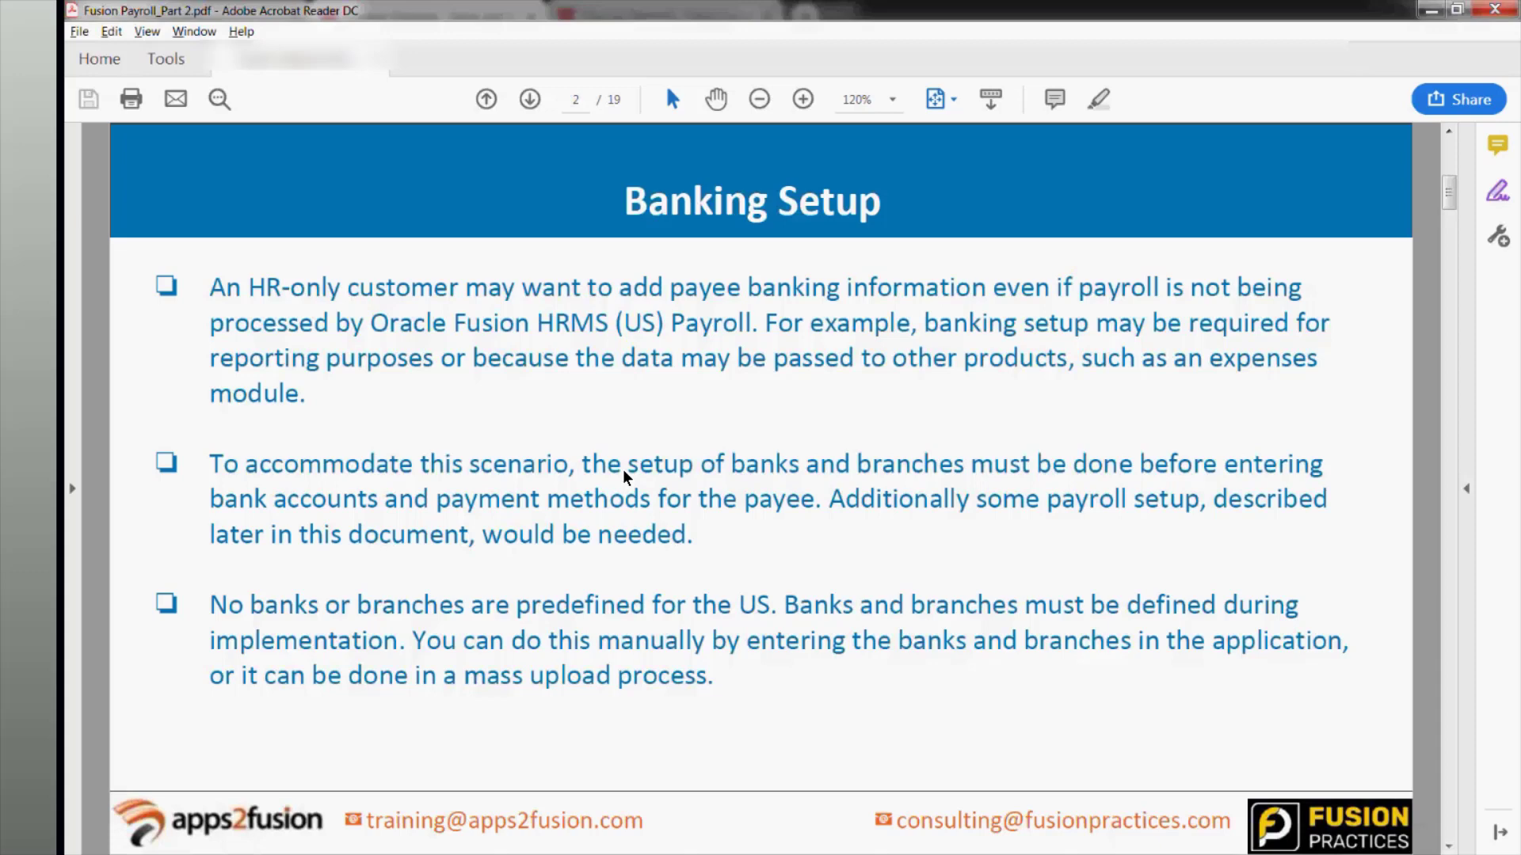
pyautogui.press('pageup')
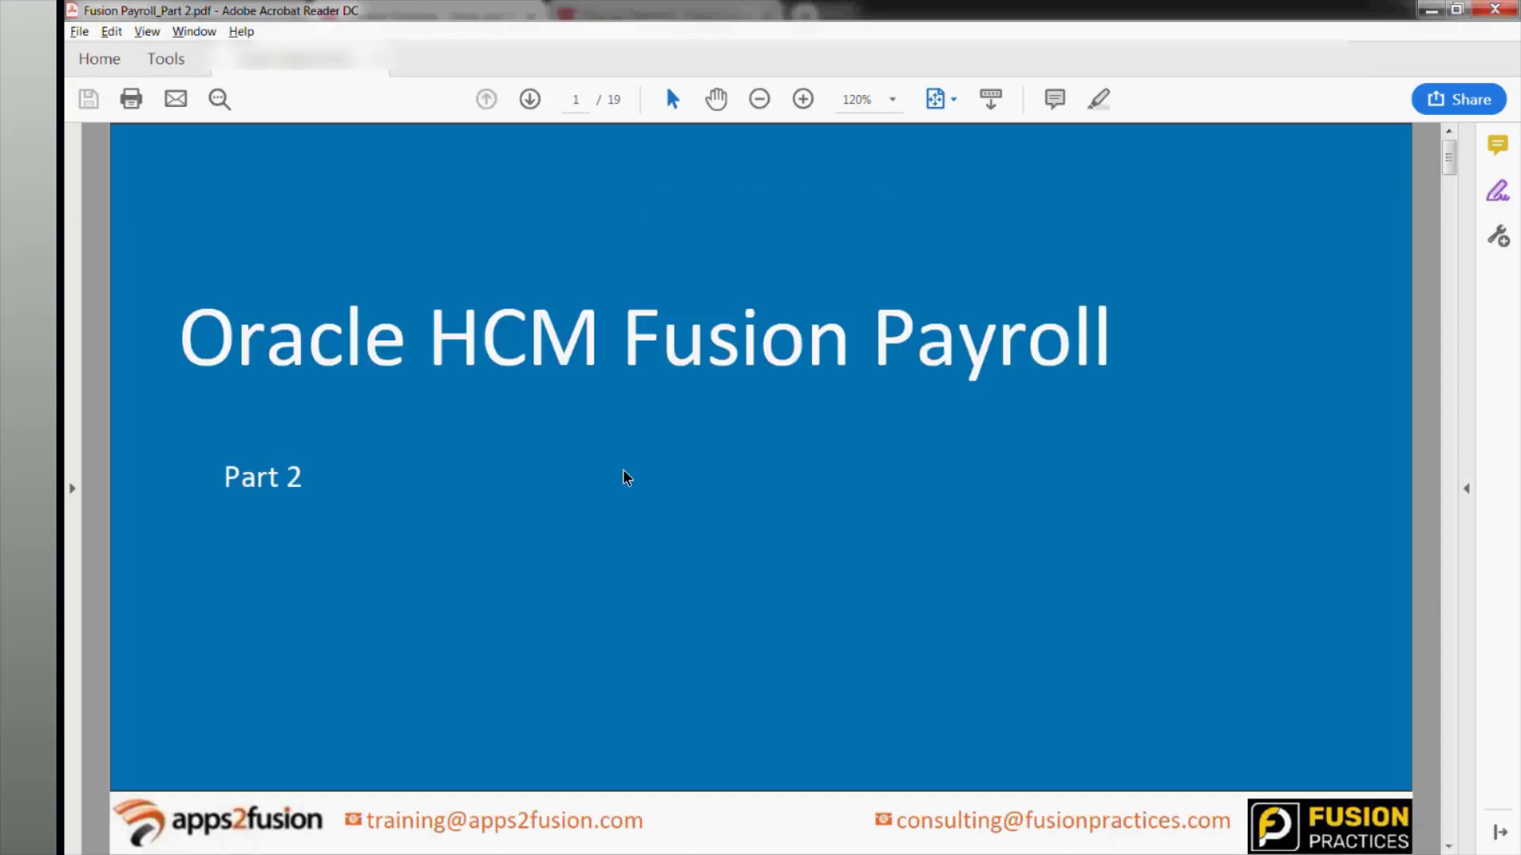
pyautogui.press('pagedown')
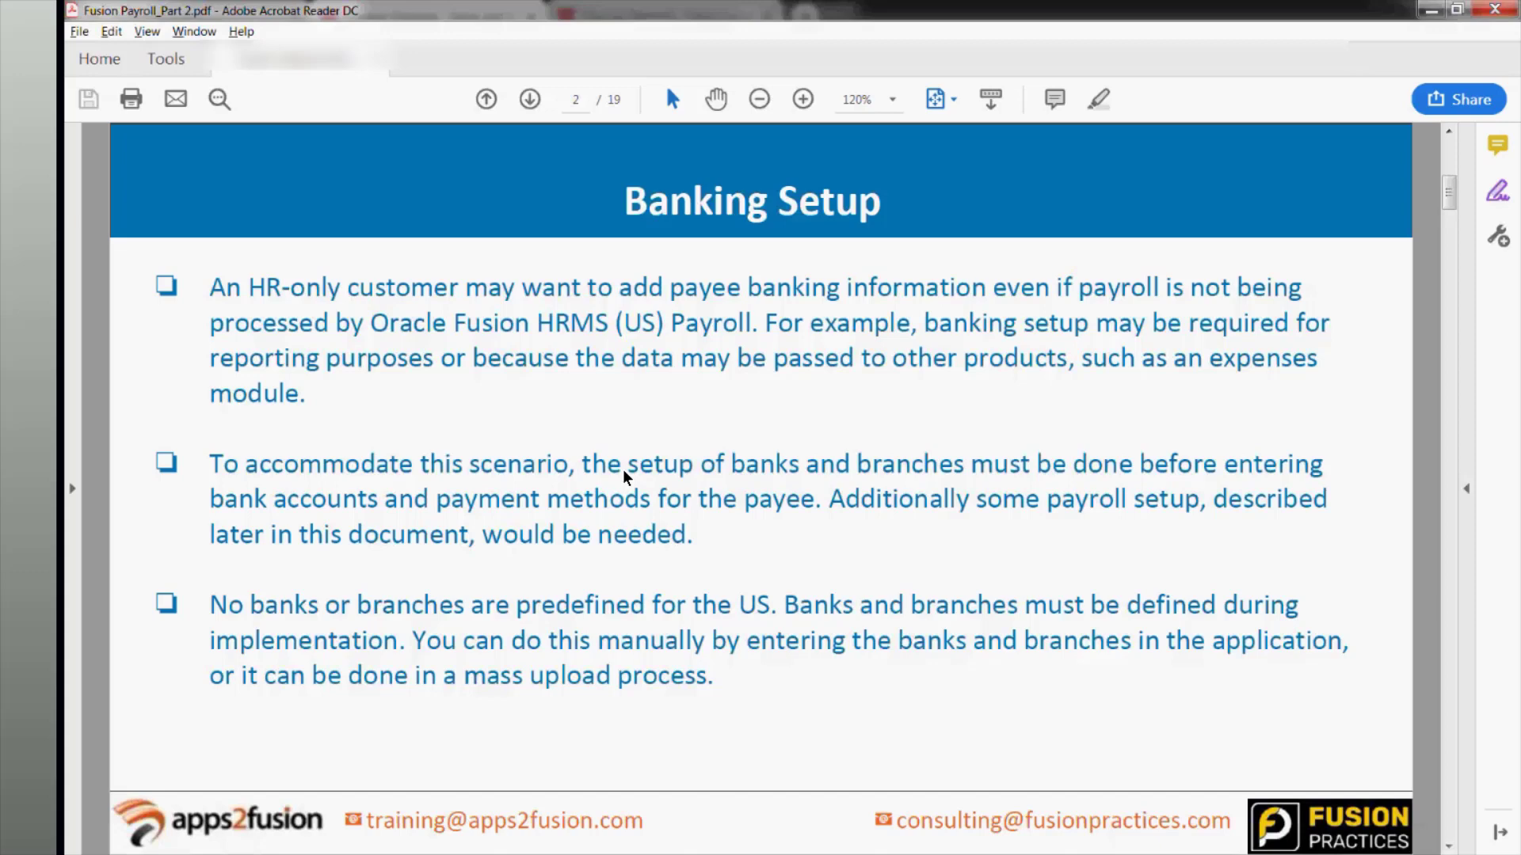
# Switch back to Oracle in the browser and review the Employment Category, Department and Legal Employer criteria of the eligibility record.
pyautogui.hotkey('alt', 'Tab')
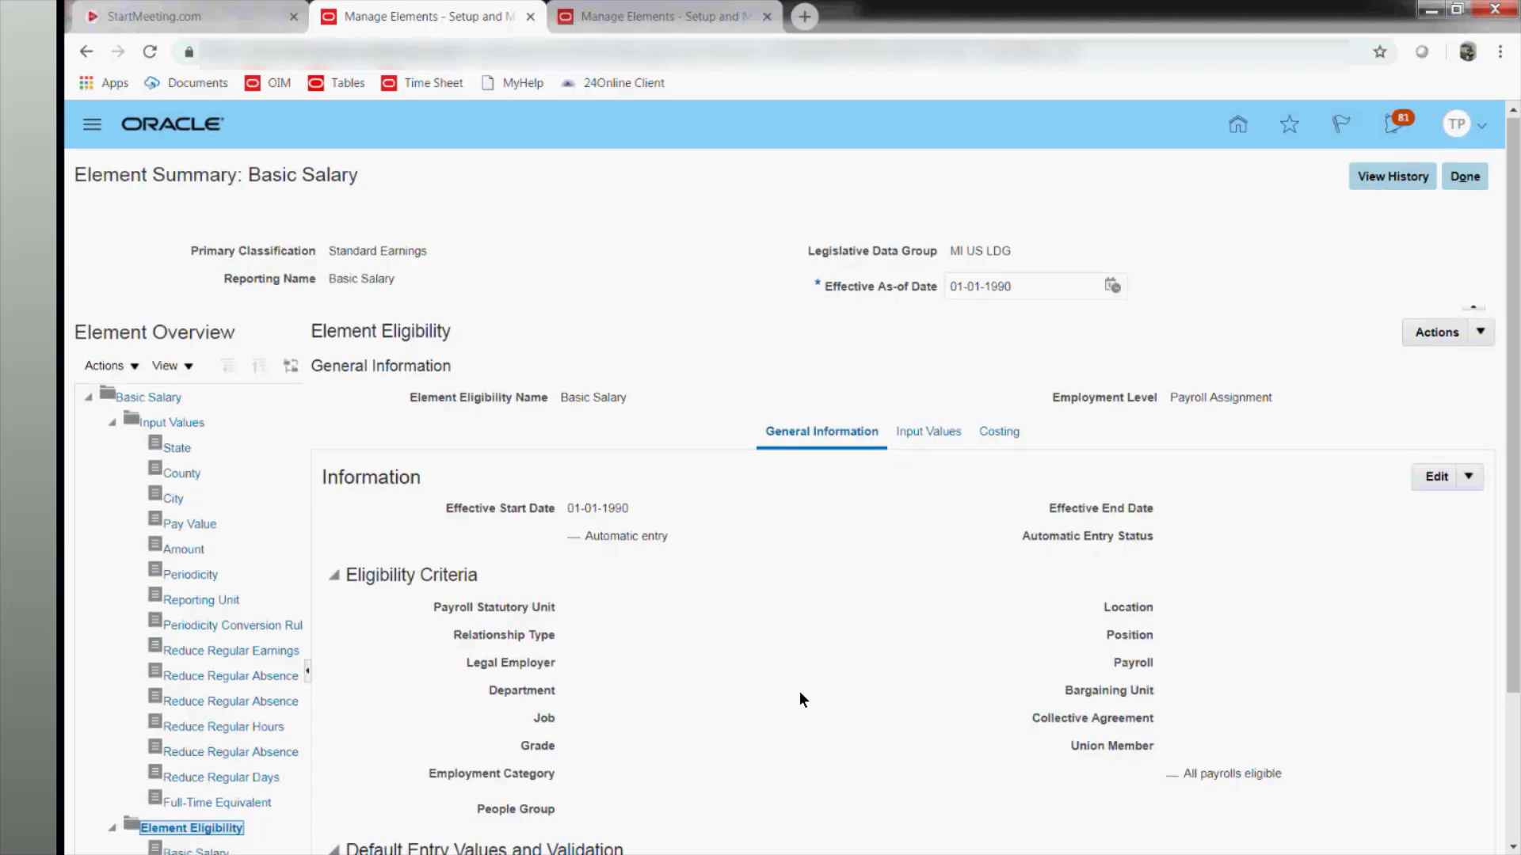
pyautogui.scroll(-2, 800, 696)
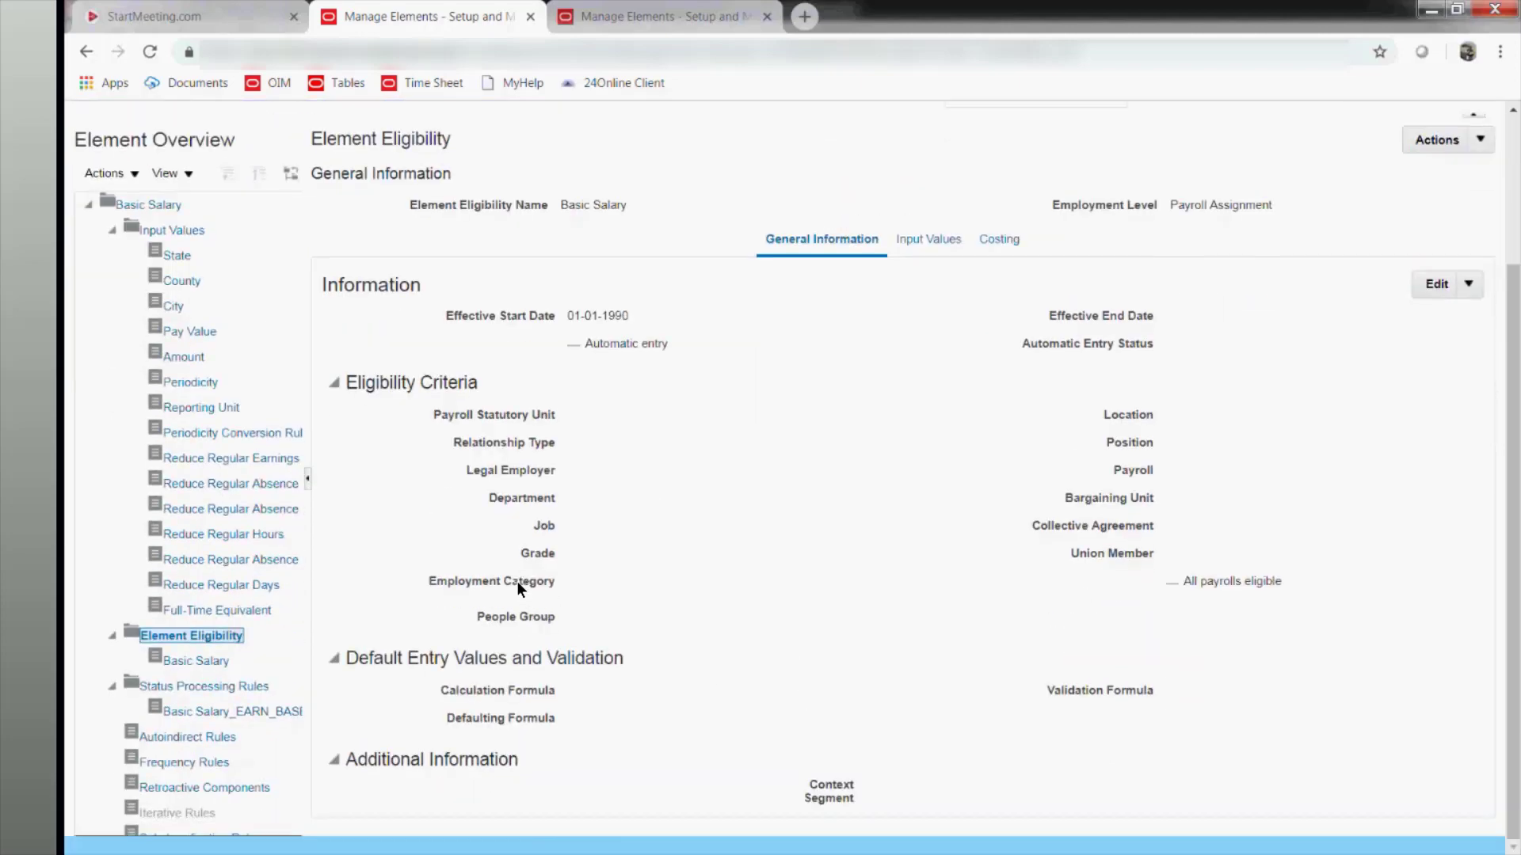
pyautogui.moveTo(517, 582); pyautogui.dragTo(410, 591)
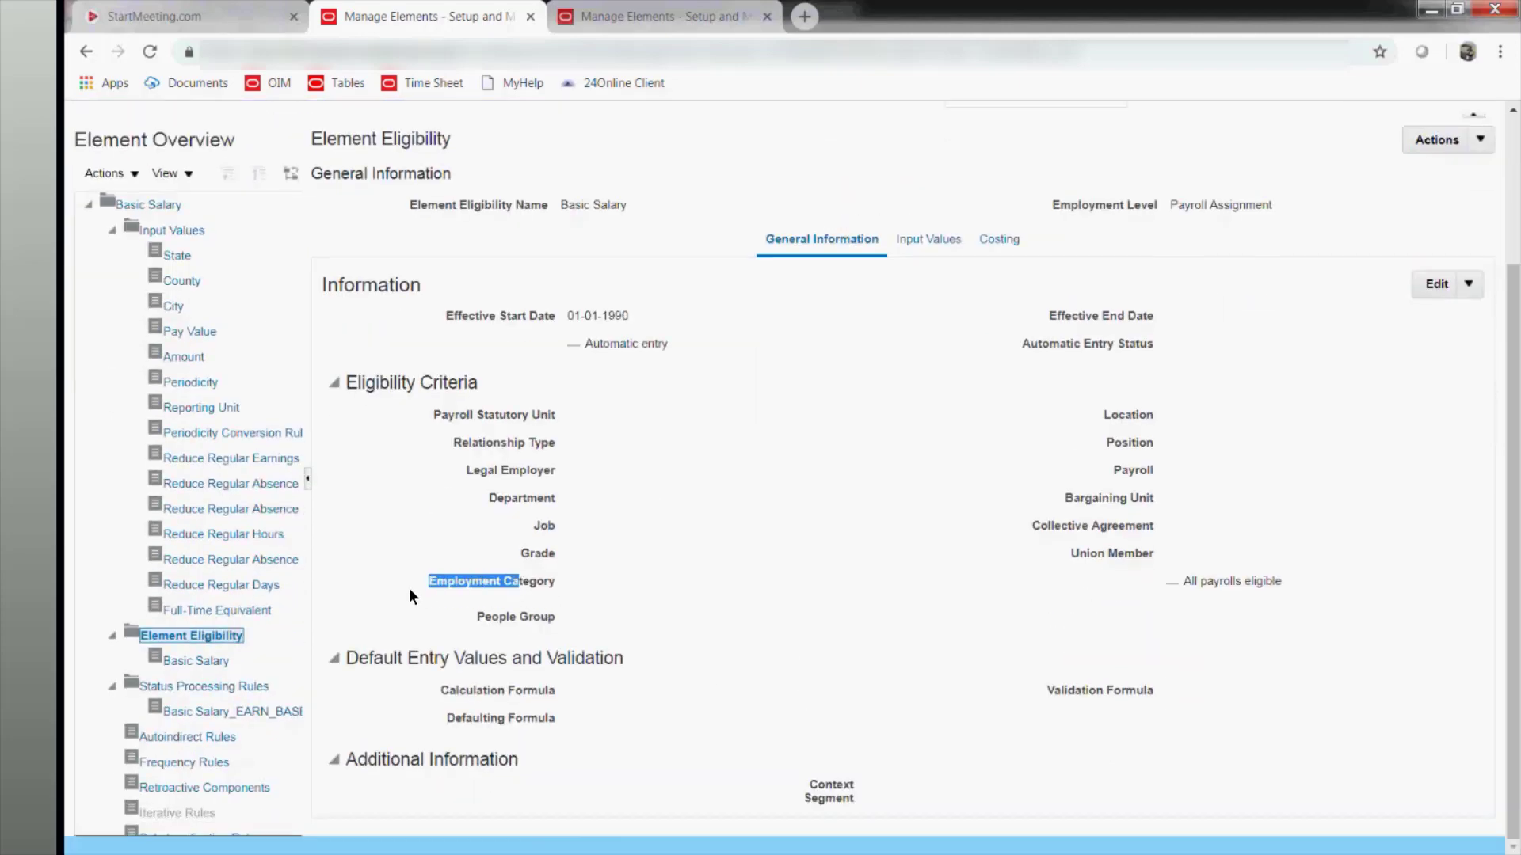
pyautogui.click(484, 503)
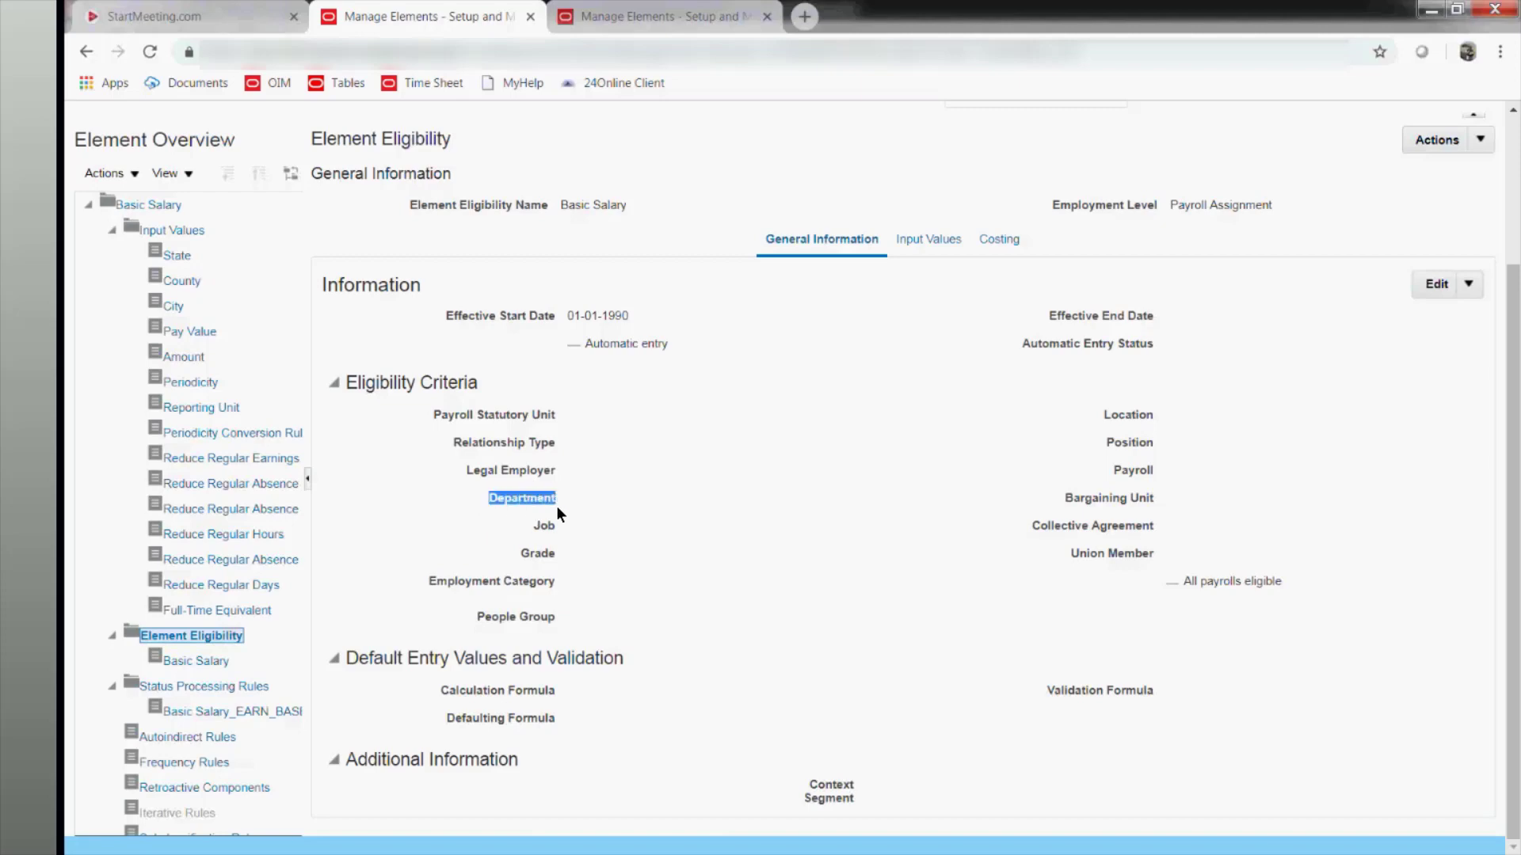
pyautogui.click(610, 508)
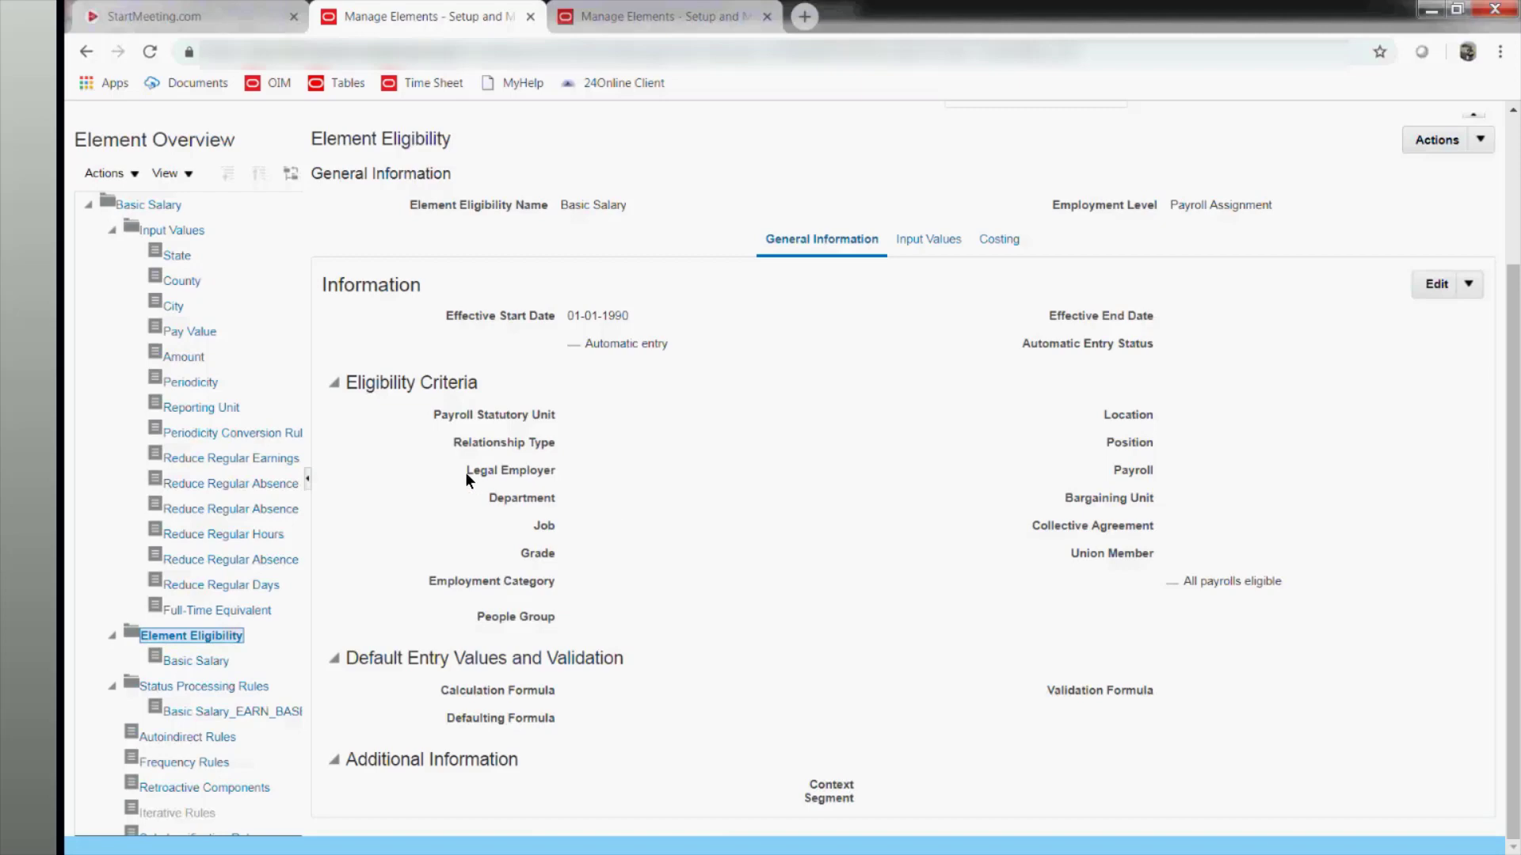
pyautogui.click(567, 475)
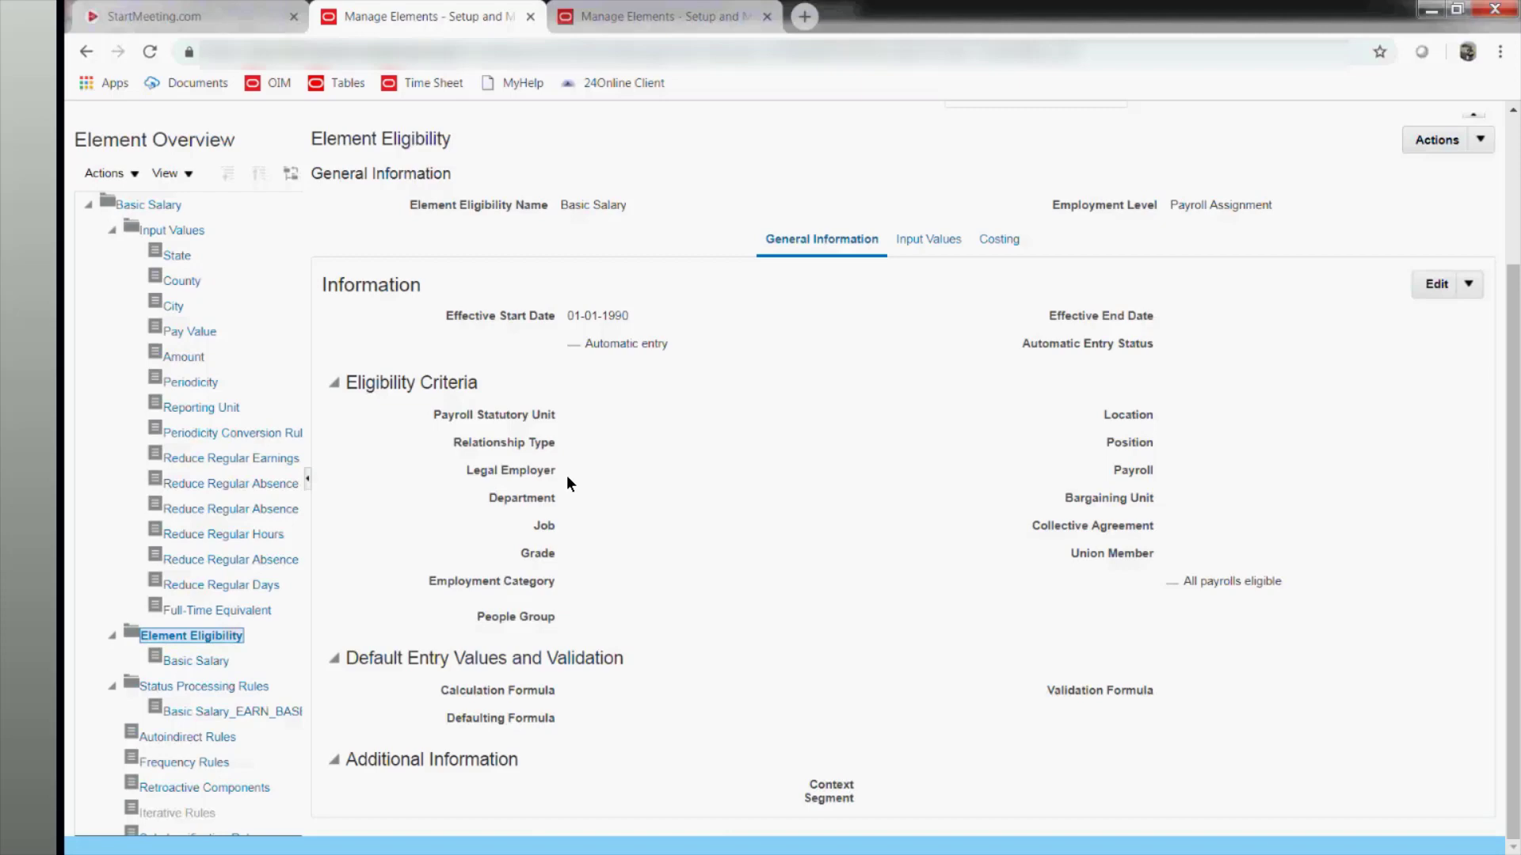